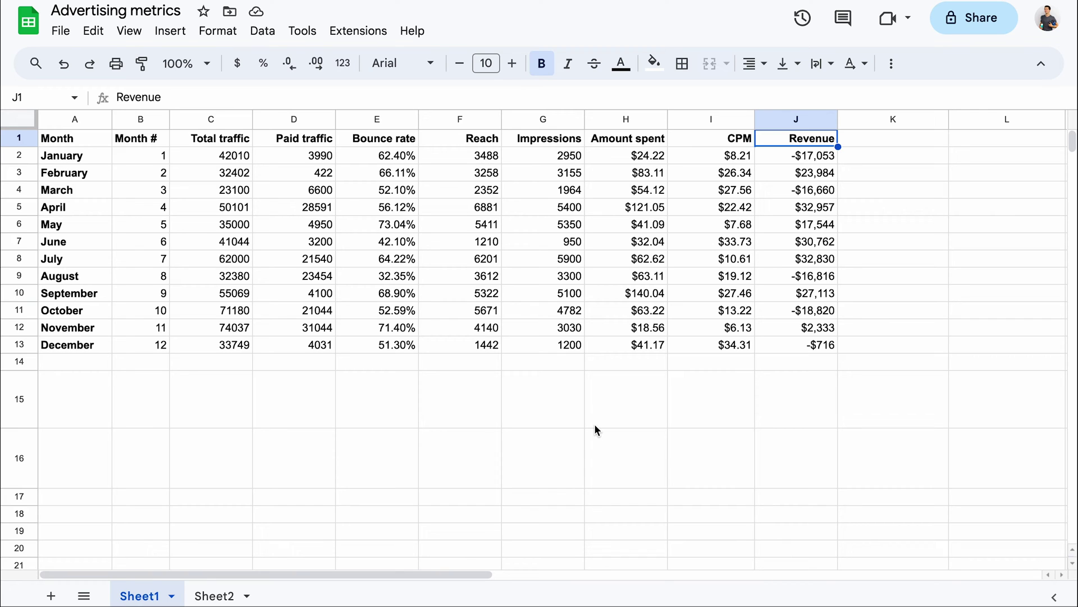
Step: Enter =SPARKLINE(C2:C13) in C15 for the Total traffic column
{"action": "left_click", "coordinate": [224, 405]}
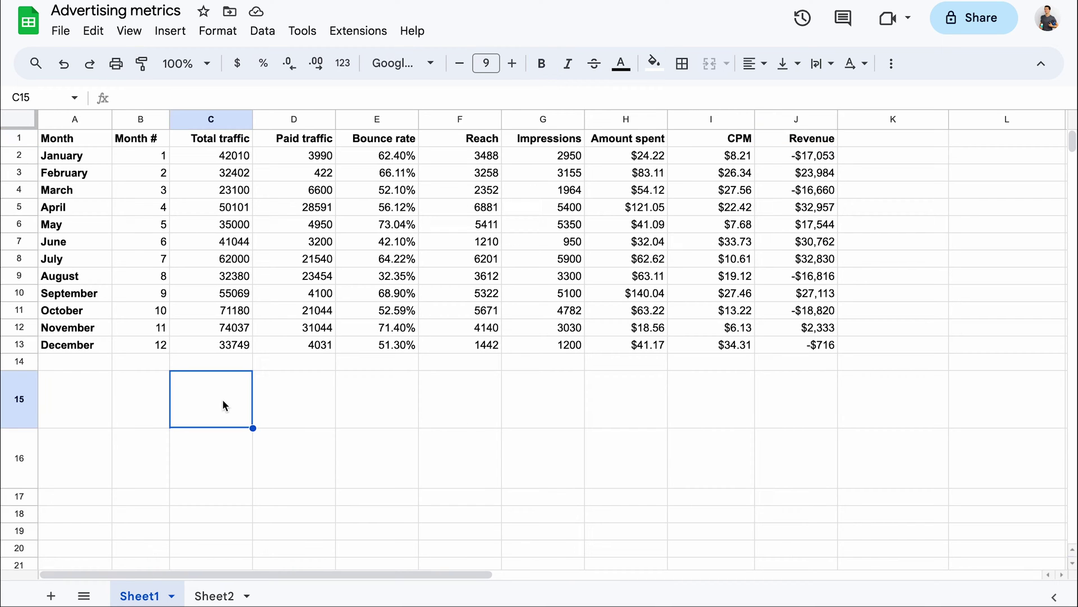
{"action": "type", "text": "=SPAR"}
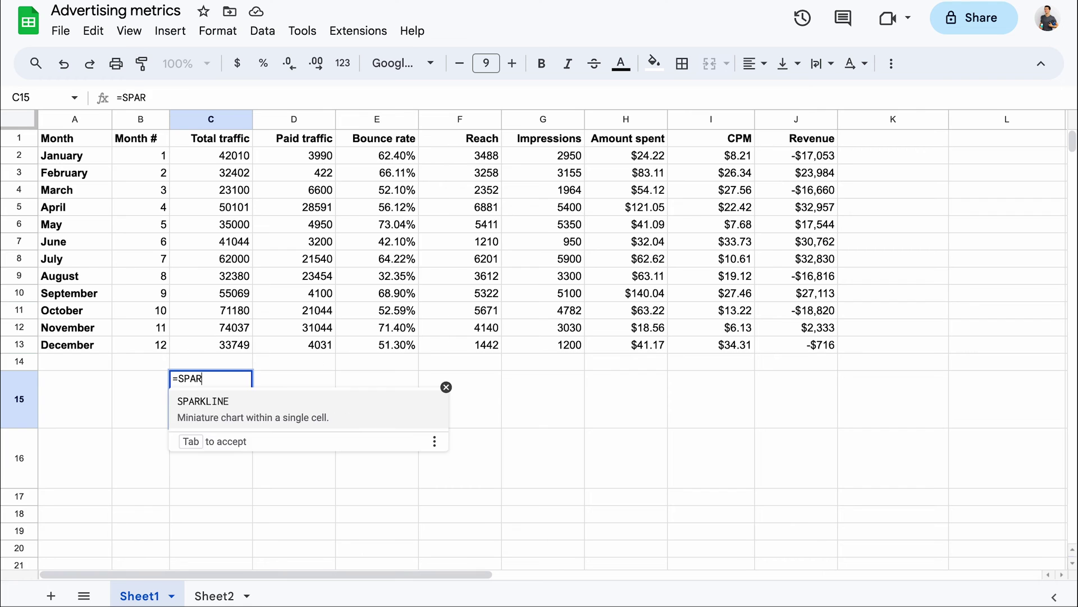
{"action": "key", "text": "Tab"}
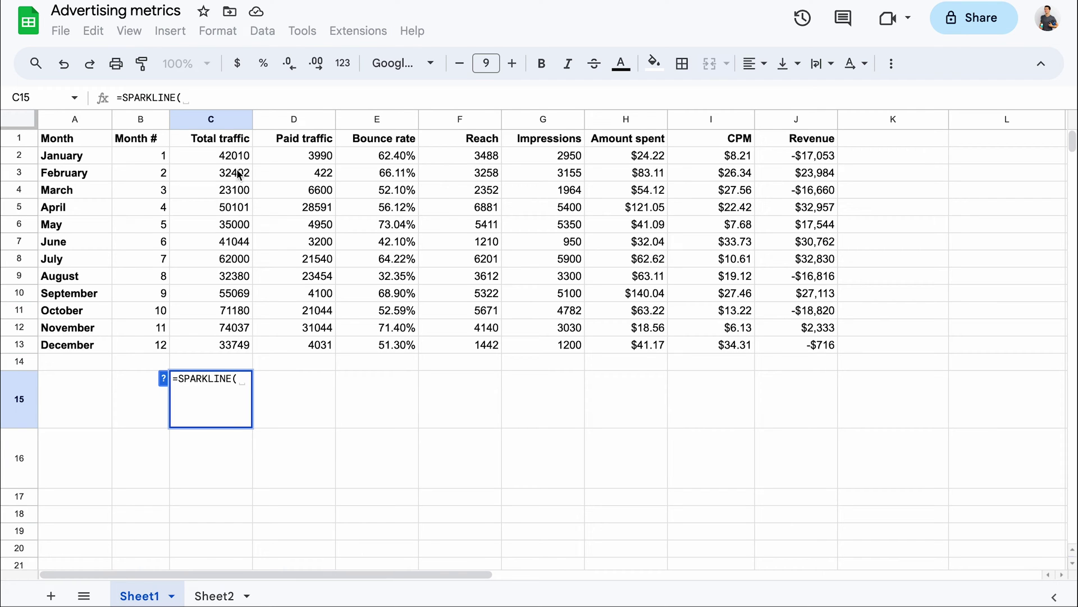
{"action": "left_click", "coordinate": [235, 156]}
{"action": "left_click", "coordinate": [238, 345], "text": "shift"}
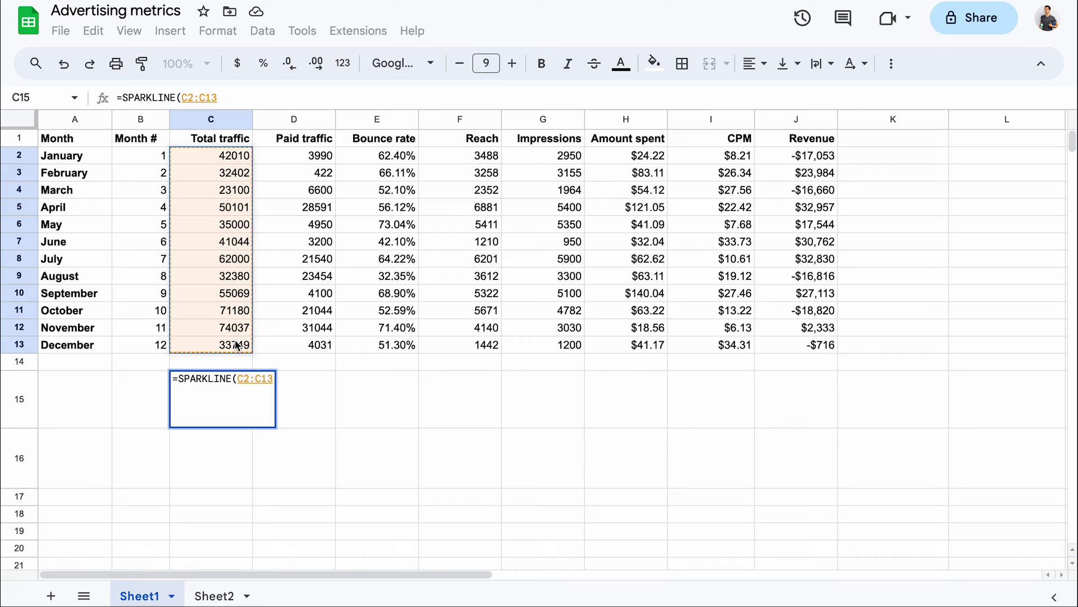
{"action": "type", "text": ")"}
{"action": "key", "text": "Return"}
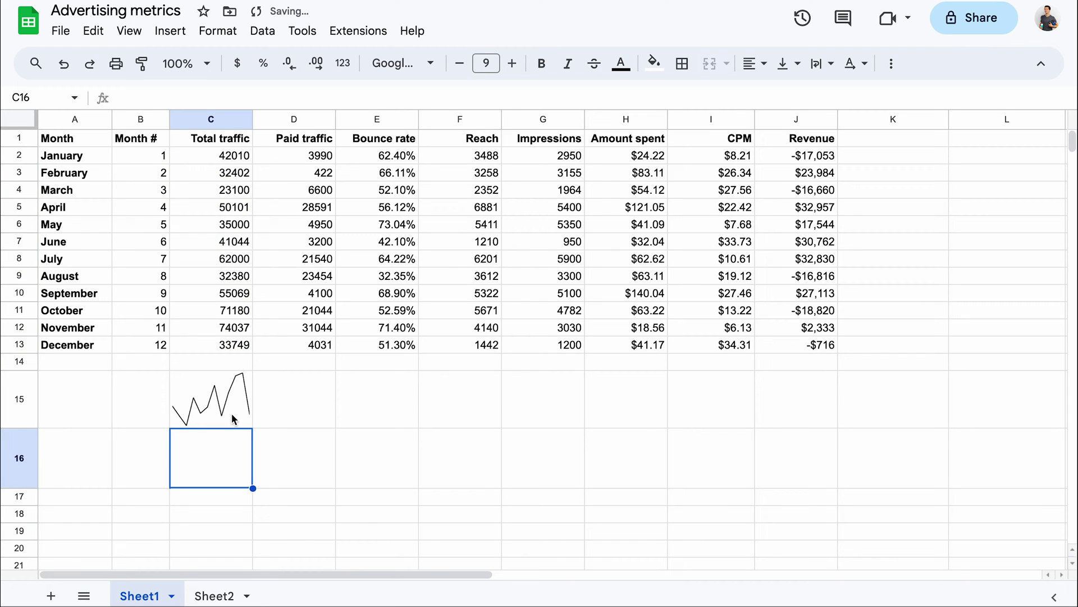
Step: Fill the sparkline across row 15 to the Revenue column J
{"action": "left_click", "coordinate": [234, 419]}
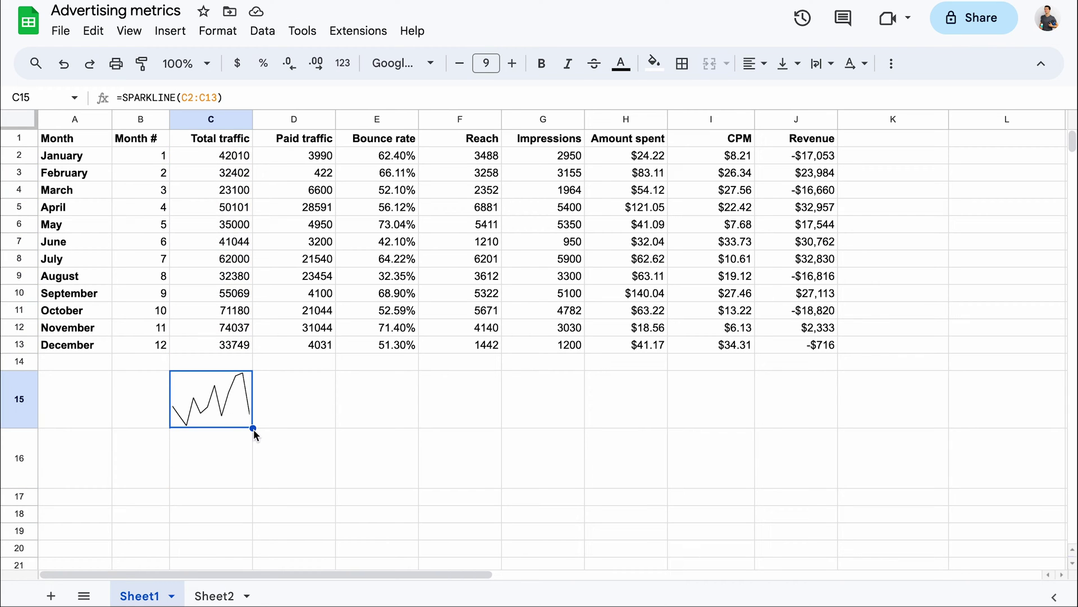
{"action": "left_click_drag", "start_coordinate": [253, 428], "coordinate": [796, 447]}
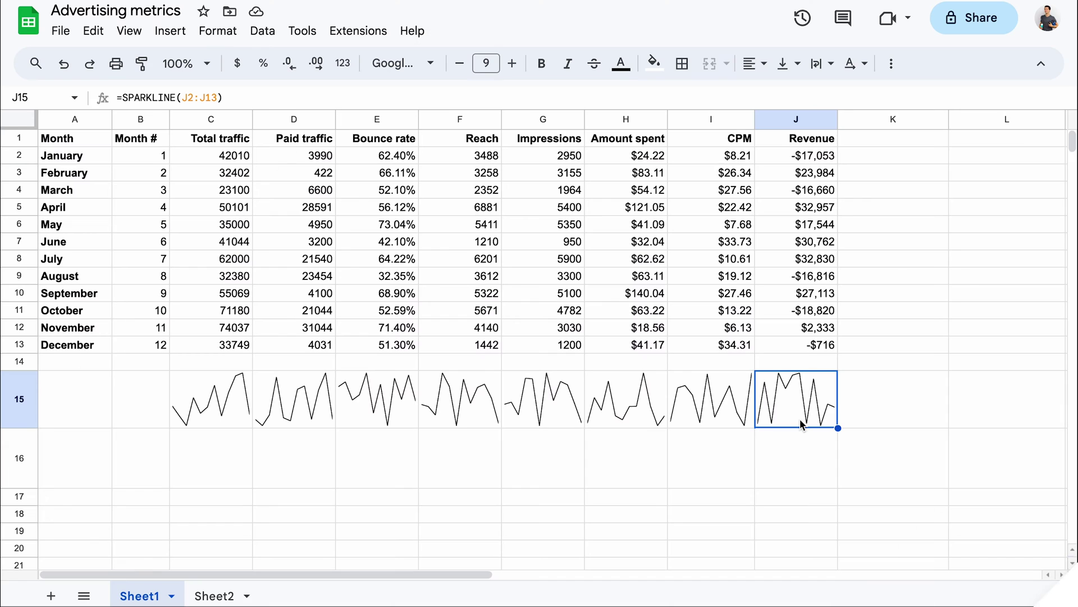
Step: Change D15 to =SPARKLINE(D2:D13, {"charttype", "column"}) for Paid traffic
{"action": "left_click", "coordinate": [281, 407]}
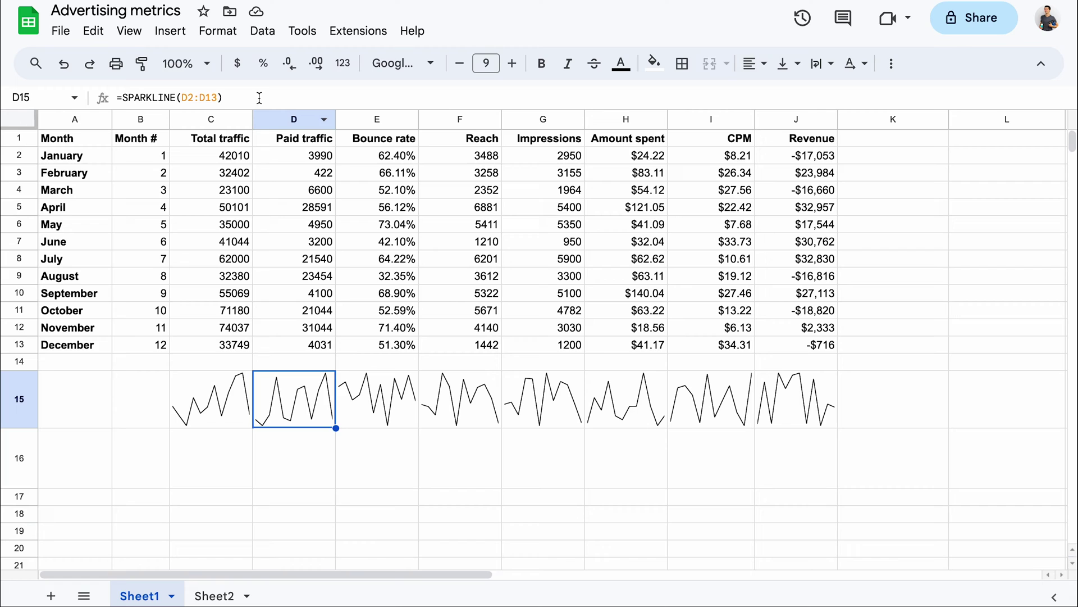
{"action": "left_click", "coordinate": [222, 98]}
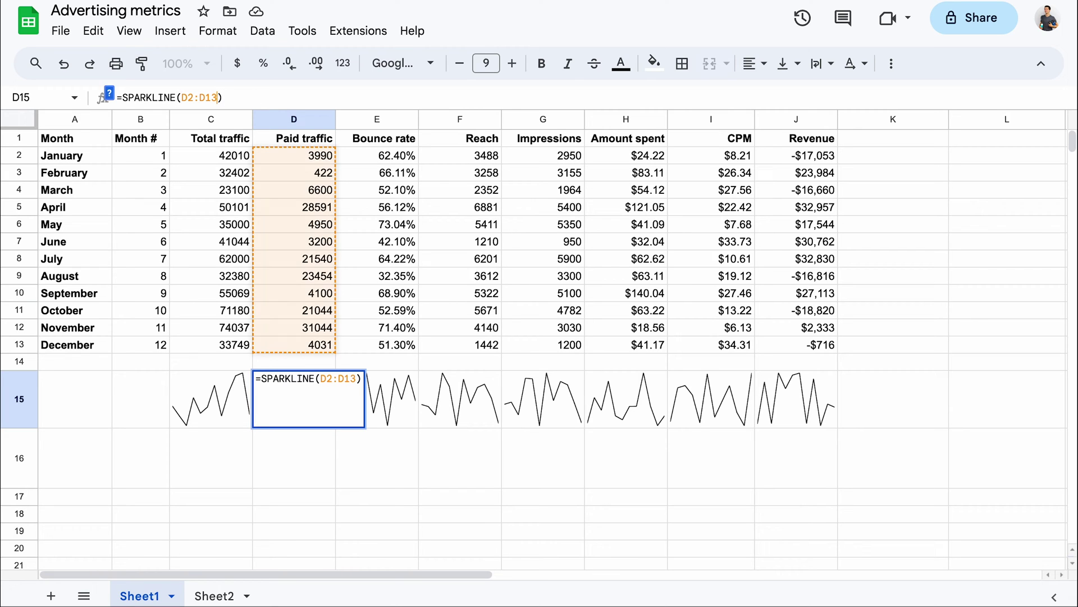
{"action": "type", "text": ", "}
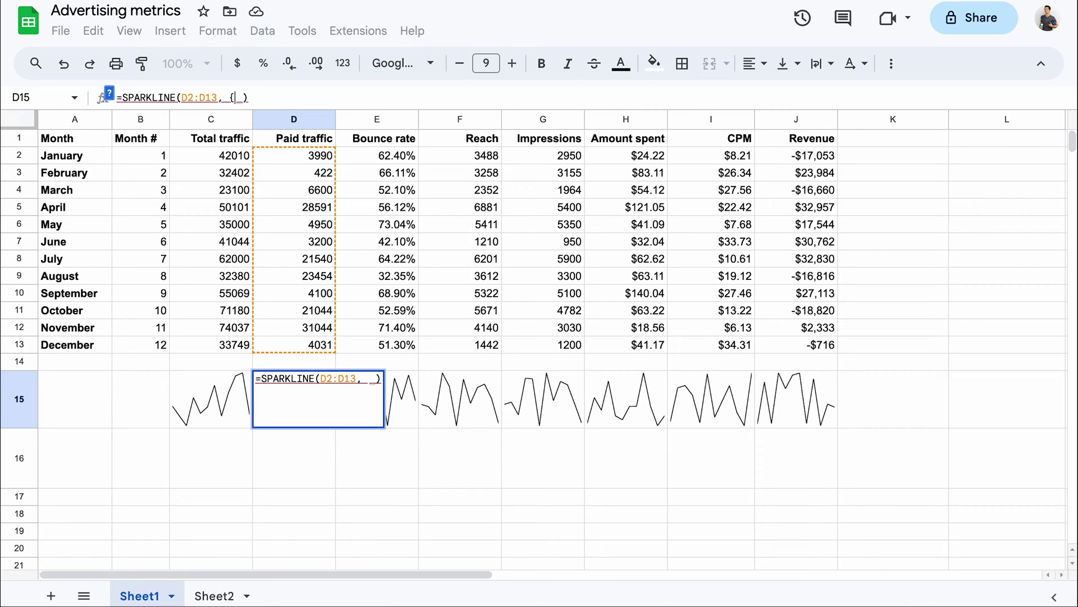
{"action": "type", "text": "{"}
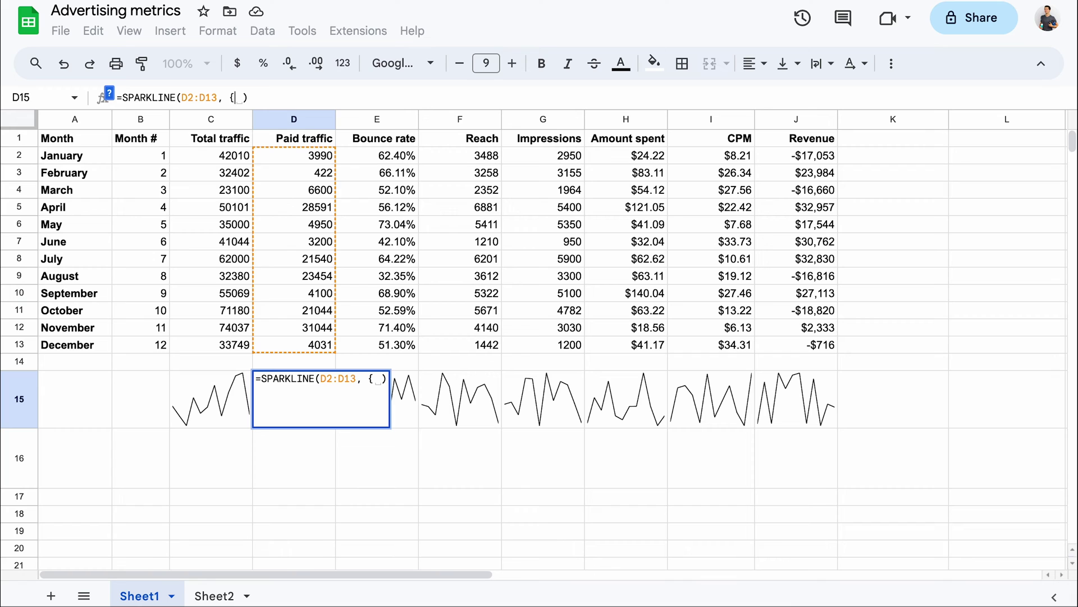
{"action": "type", "text": "\"char"}
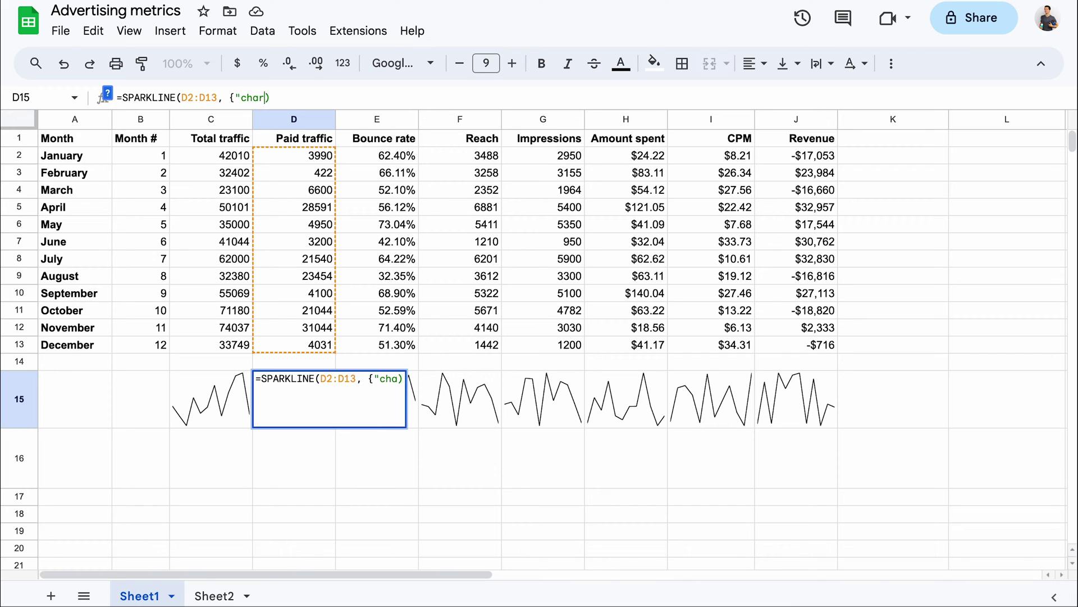
{"action": "type", "text": "ttype\", \"col"}
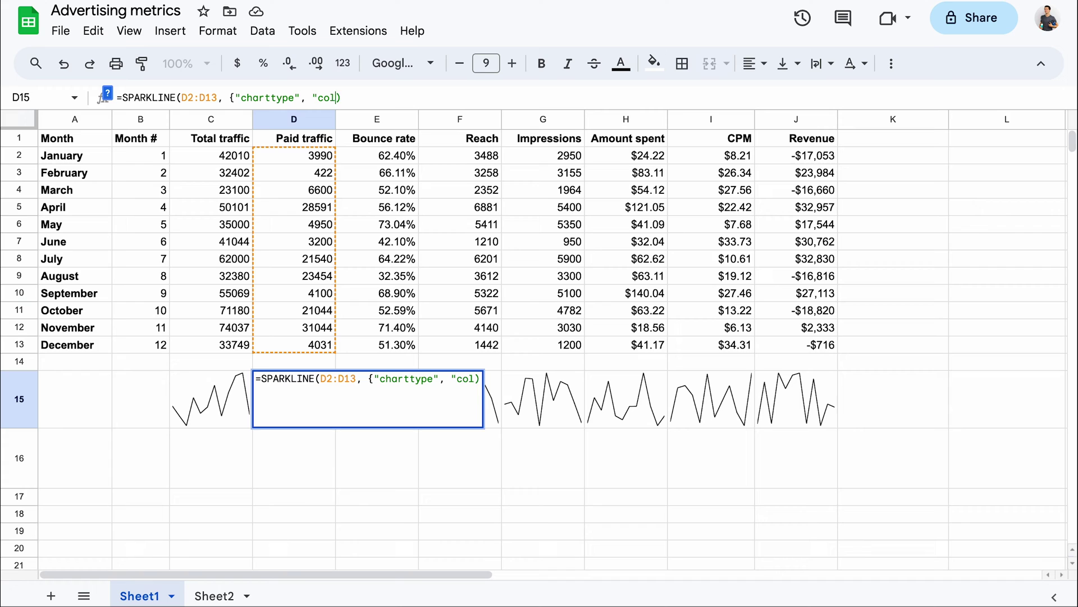
{"action": "type", "text": "umn\""}
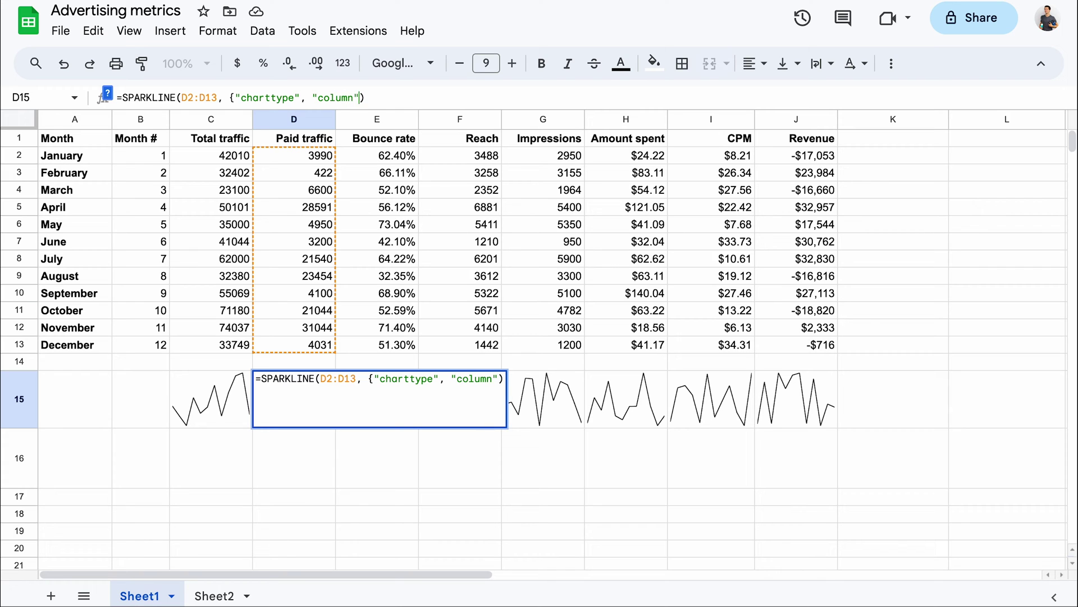
{"action": "type", "text": "}"}
{"action": "key", "text": "Return"}
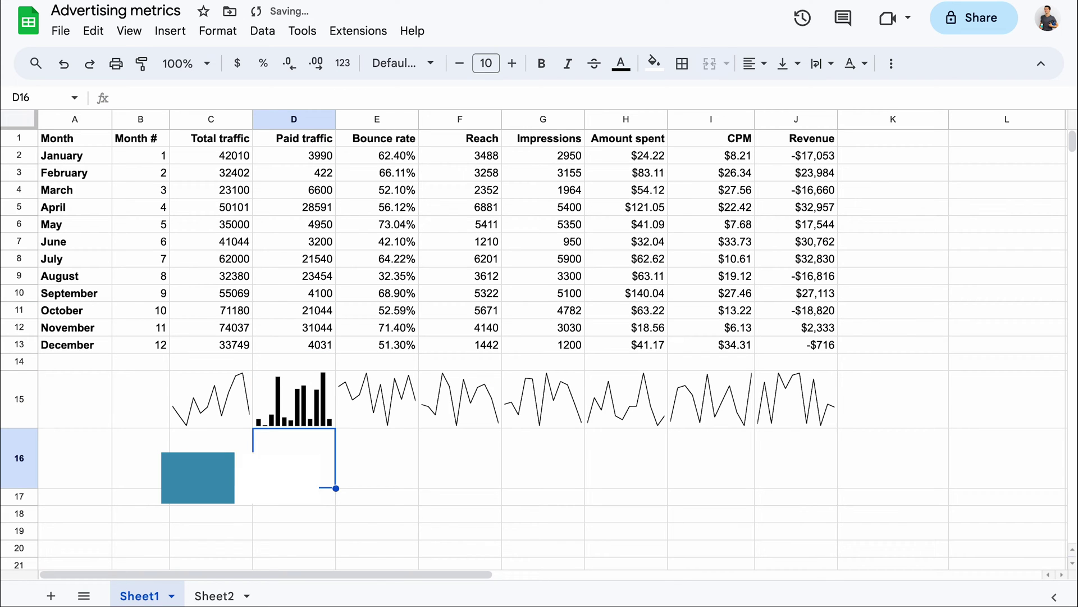
{"action": "left_click", "coordinate": [305, 392]}
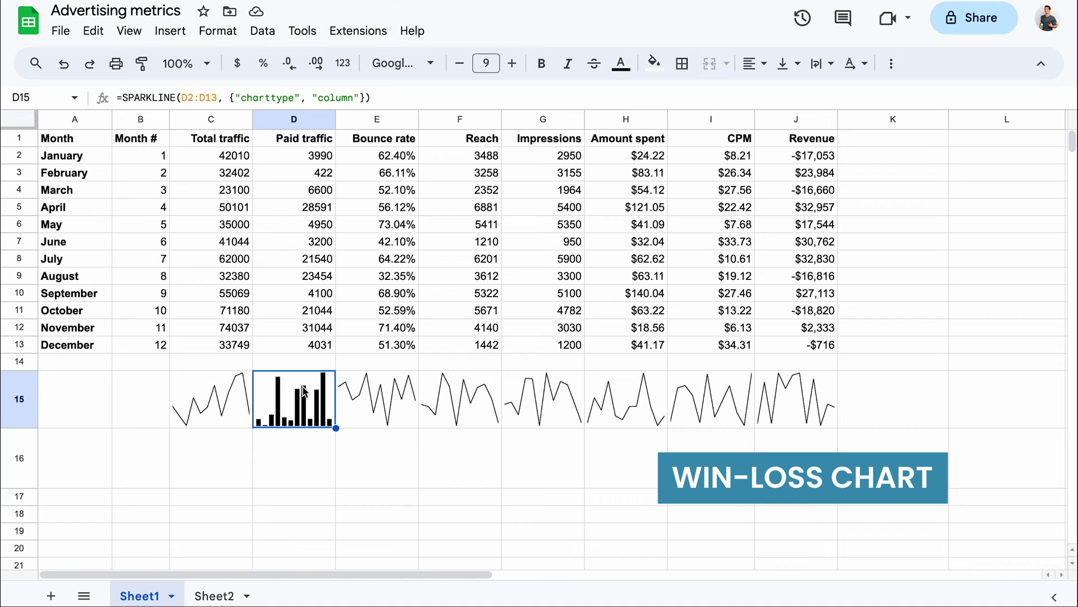
Step: Change J15 to =SPARKLINE(J2:J13, {"charttype", "winloss"}) for Revenue
{"action": "left_click", "coordinate": [801, 400]}
{"action": "left_click", "coordinate": [219, 99]}
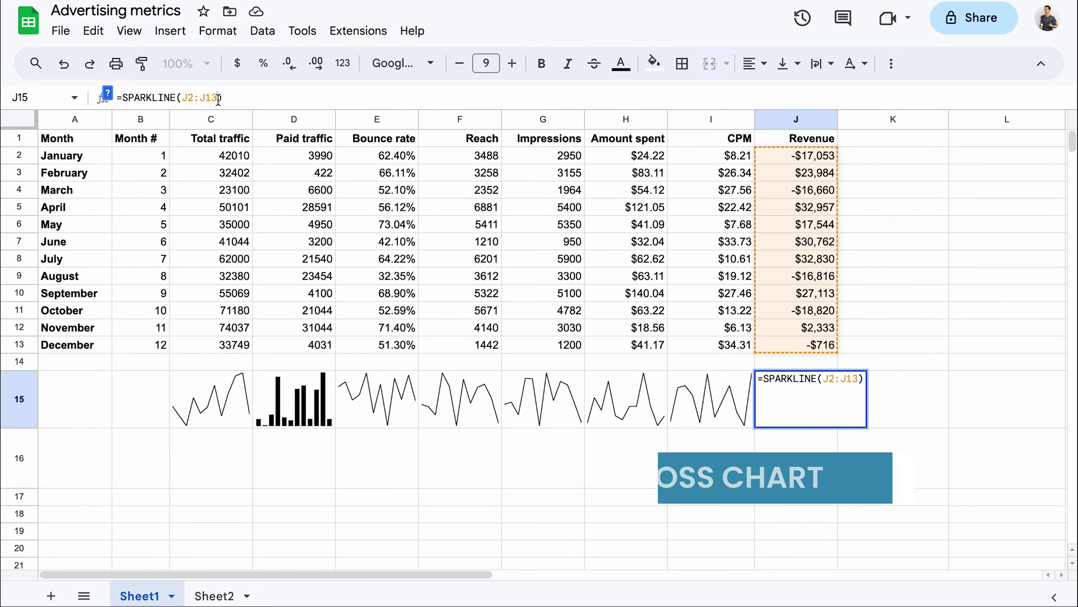
{"action": "type", "text": ", {\"chart"}
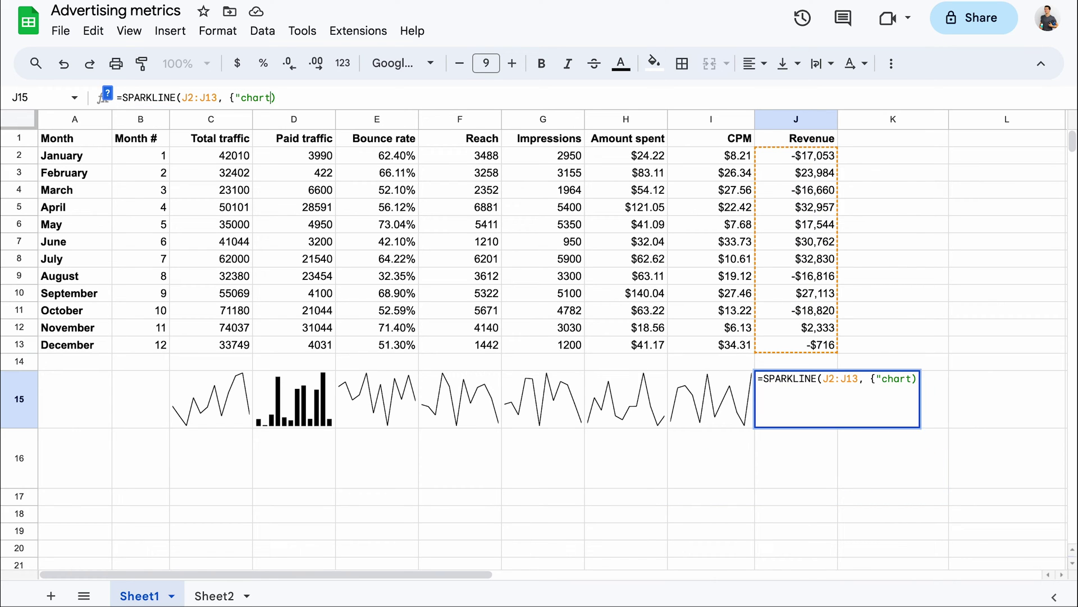
{"action": "type", "text": "type\", \""}
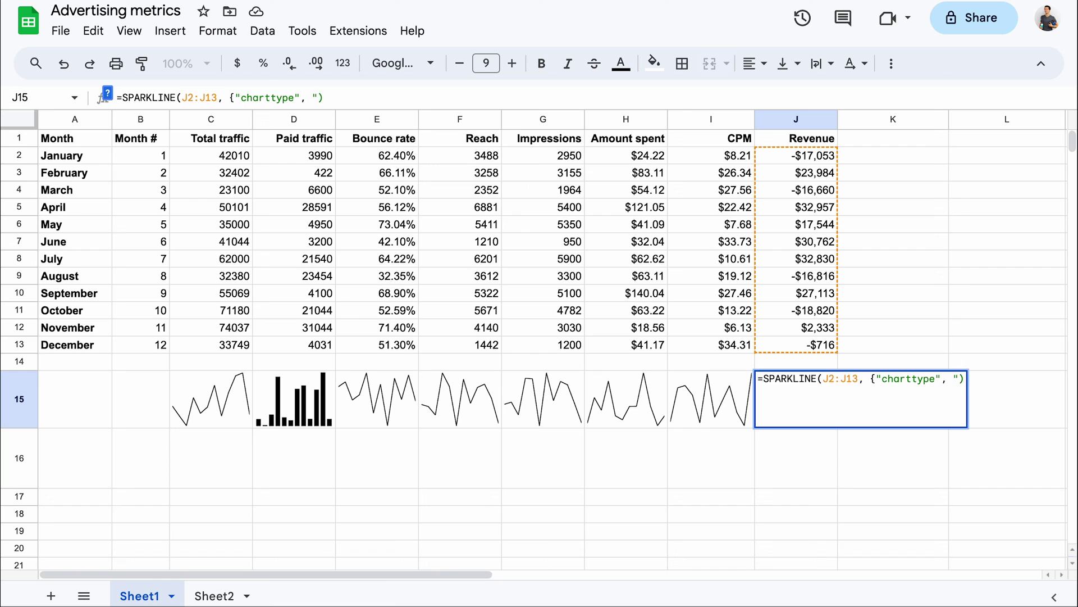
{"action": "type", "text": "winloss\"}"}
{"action": "key", "text": "Return"}
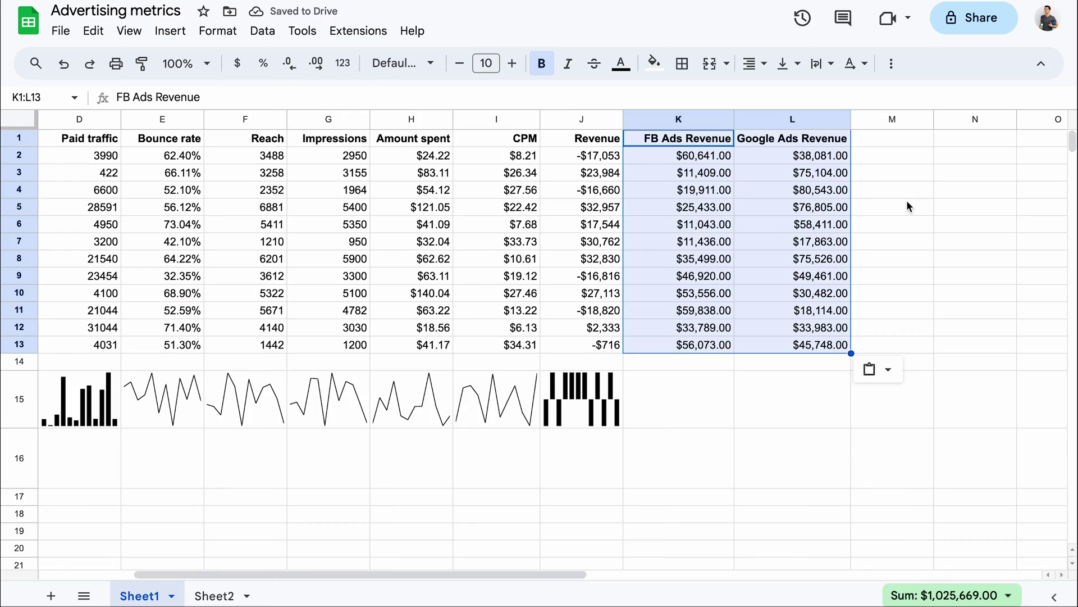
Step: Enter a bar SPARKLINE of K2:L2 comparing FB and Google Ads revenue in M2
{"action": "left_click", "coordinate": [891, 156]}
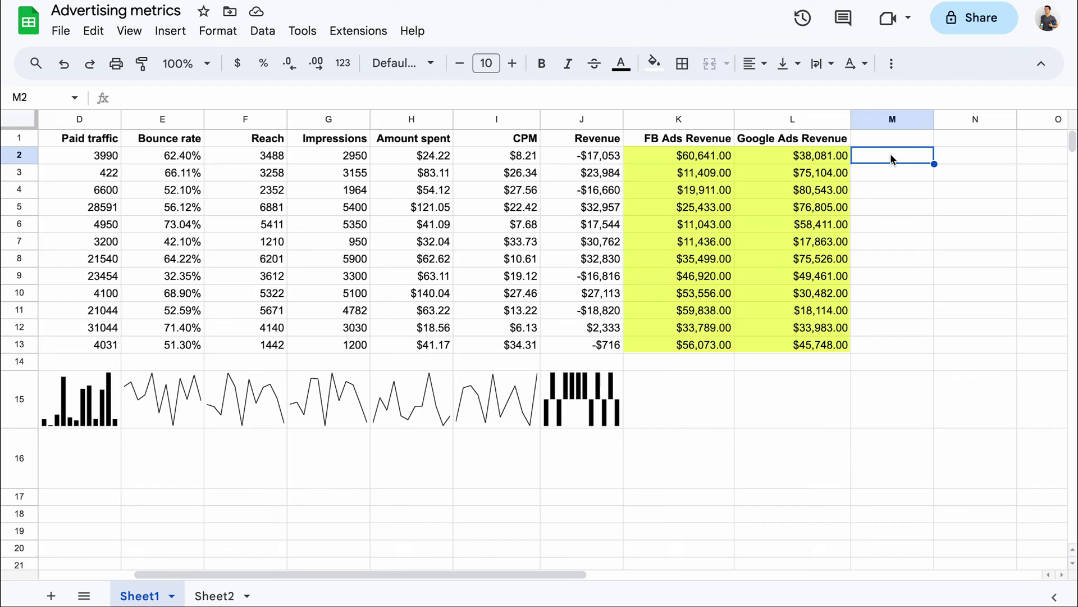
{"action": "type", "text": "="}
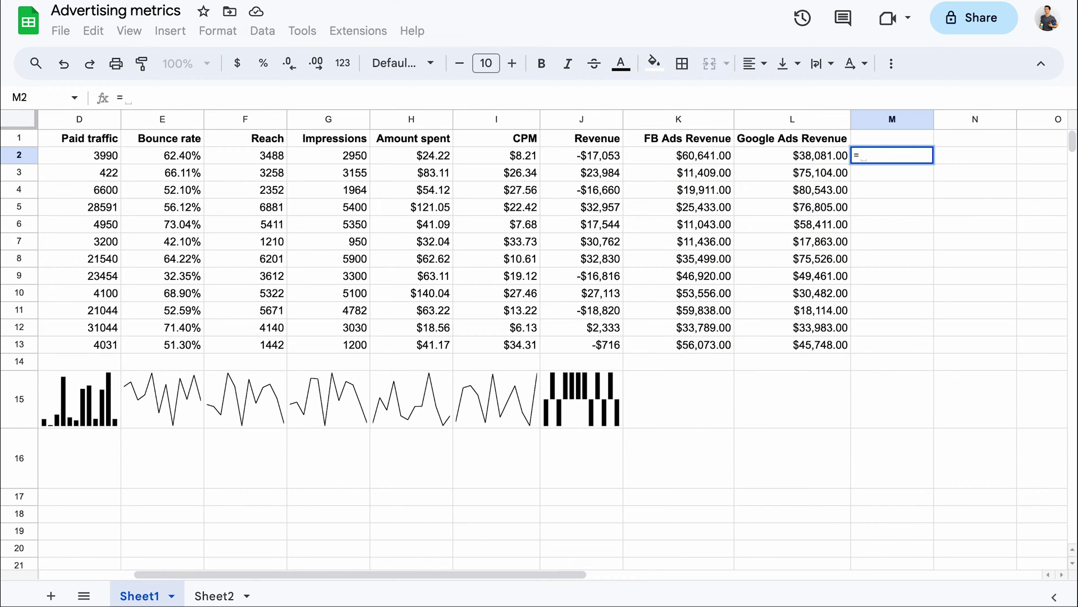
{"action": "type", "text": "SPARK"}
{"action": "key", "text": "Tab"}
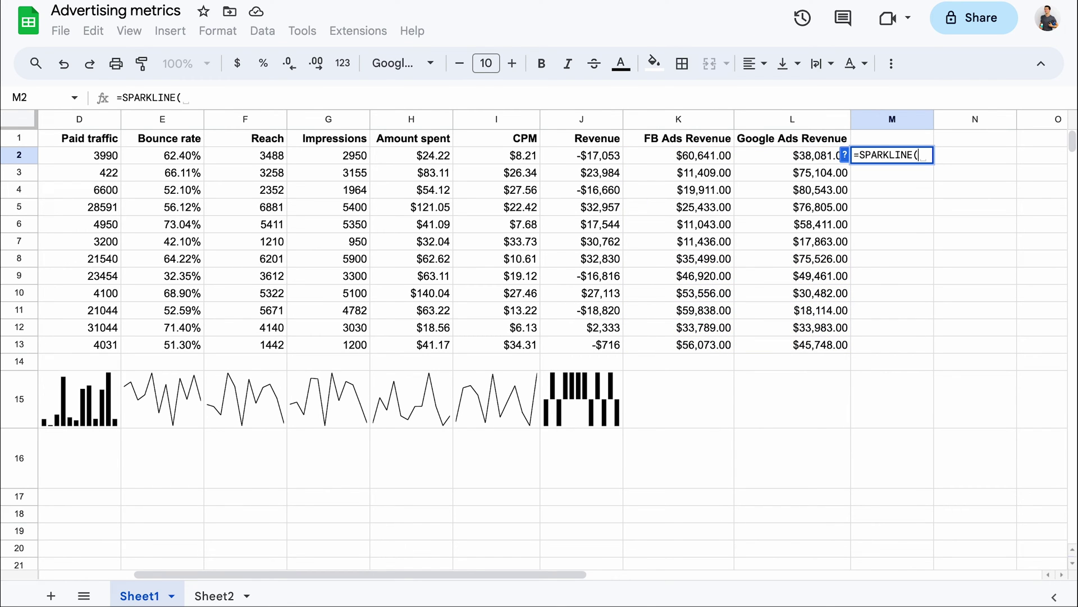
{"action": "left_click_drag", "start_coordinate": [705, 156], "coordinate": [806, 155]}
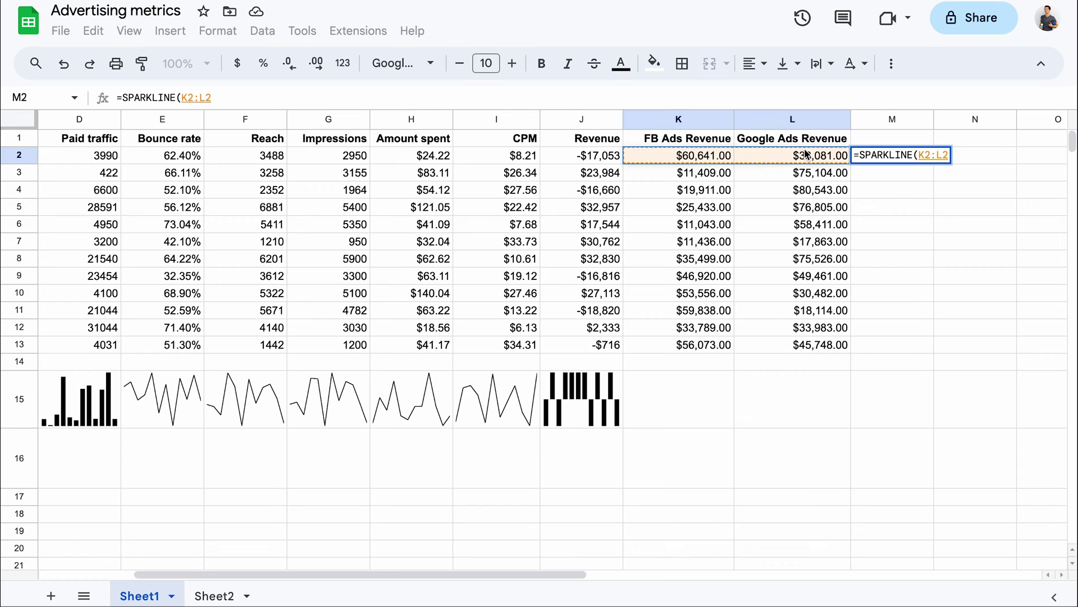
{"action": "type", "text": ", {\"charttyp"}
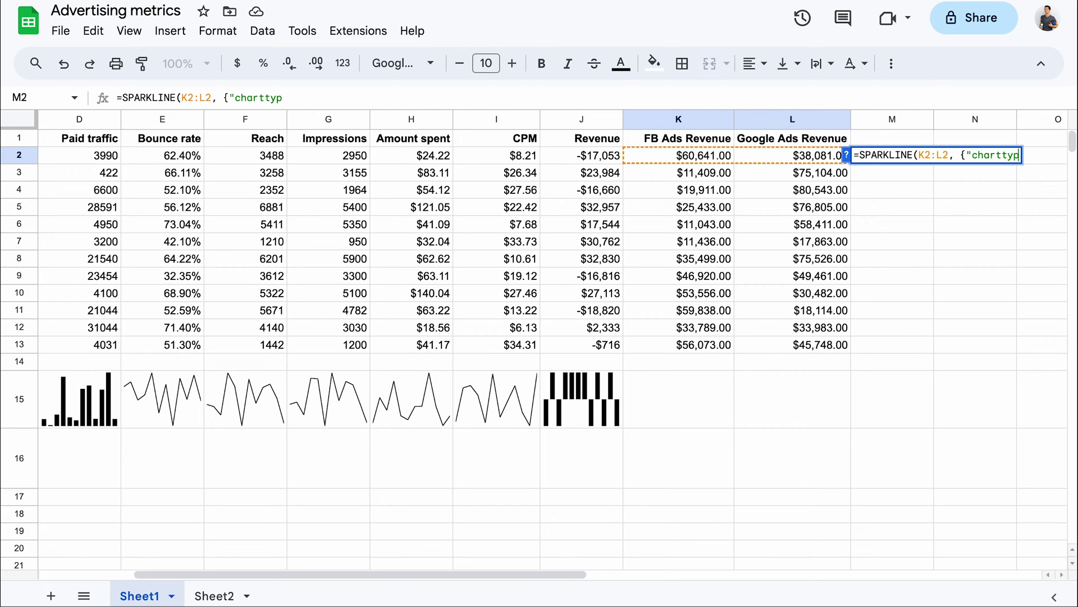
{"action": "type", "text": "e\", \"bar\"}"}
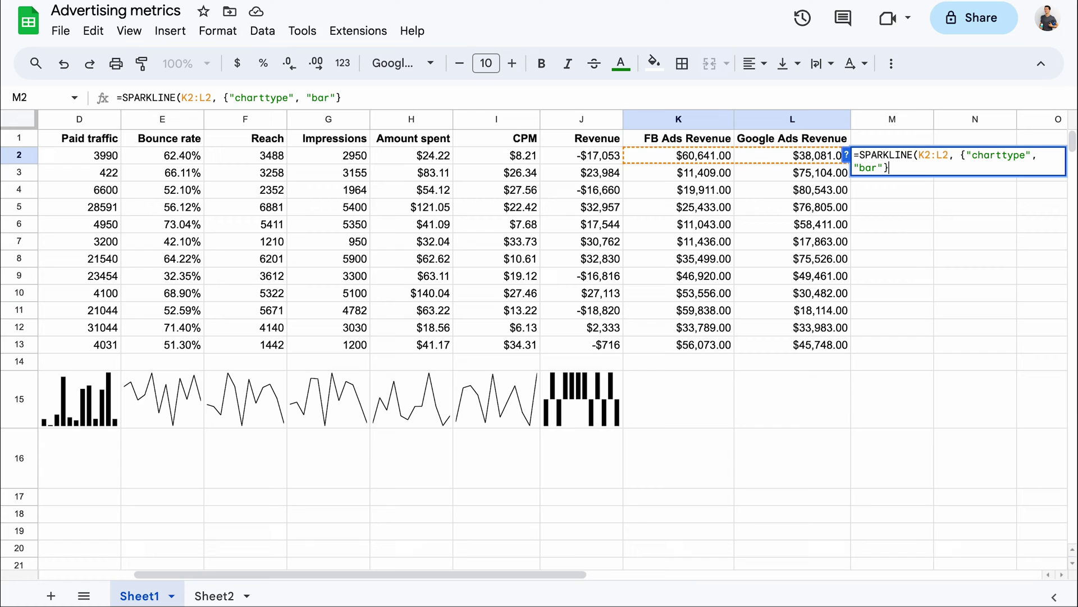
{"action": "type", "text": ")"}
{"action": "key", "text": "Return"}
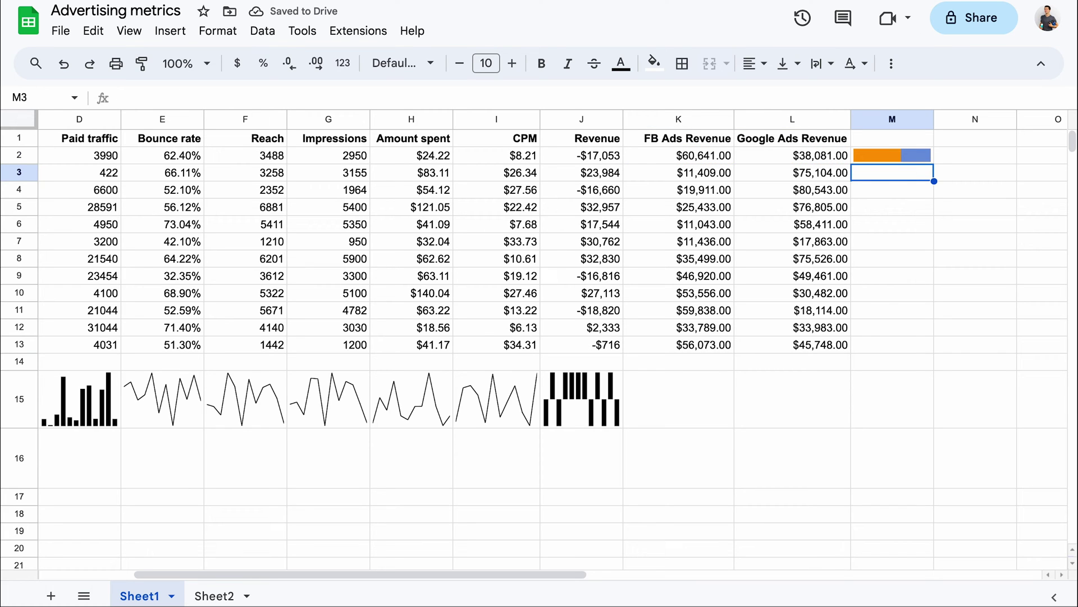
Step: Fill the bar sparkline from M2 down to M13
{"action": "left_click", "coordinate": [893, 155]}
{"action": "left_click_drag", "start_coordinate": [934, 164], "coordinate": [920, 346]}
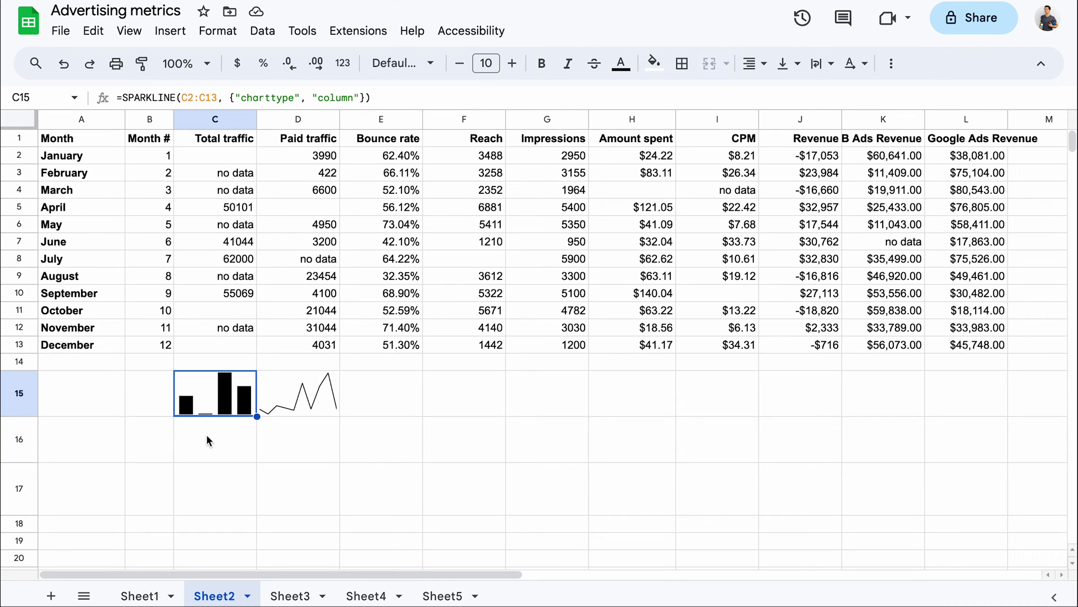
Step: Copy the C15 column sparkline formula into C16
{"action": "triple_click", "coordinate": [260, 99]}
{"action": "key", "text": "ctrl+c"}
{"action": "key", "text": "Return"}
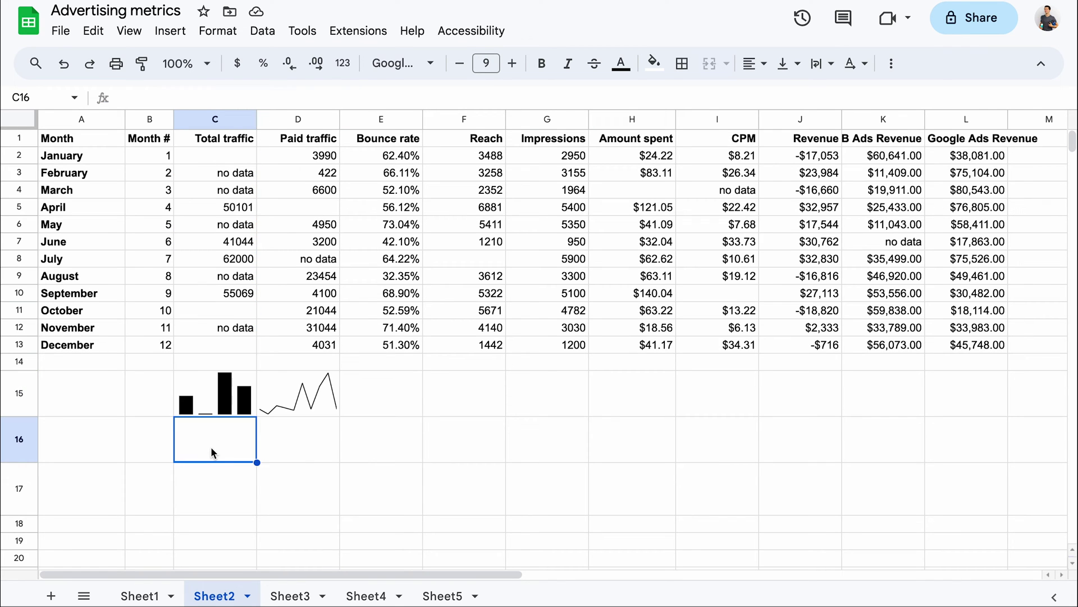
{"action": "key", "text": "ctrl+v"}
Step: Add the "empty", "zero" option to the C16 sparkline formula
{"action": "double_click", "coordinate": [212, 450]}
{"action": "key", "text": "Left"}
{"action": "key", "text": "Left"}
{"action": "type", "text": "; "}
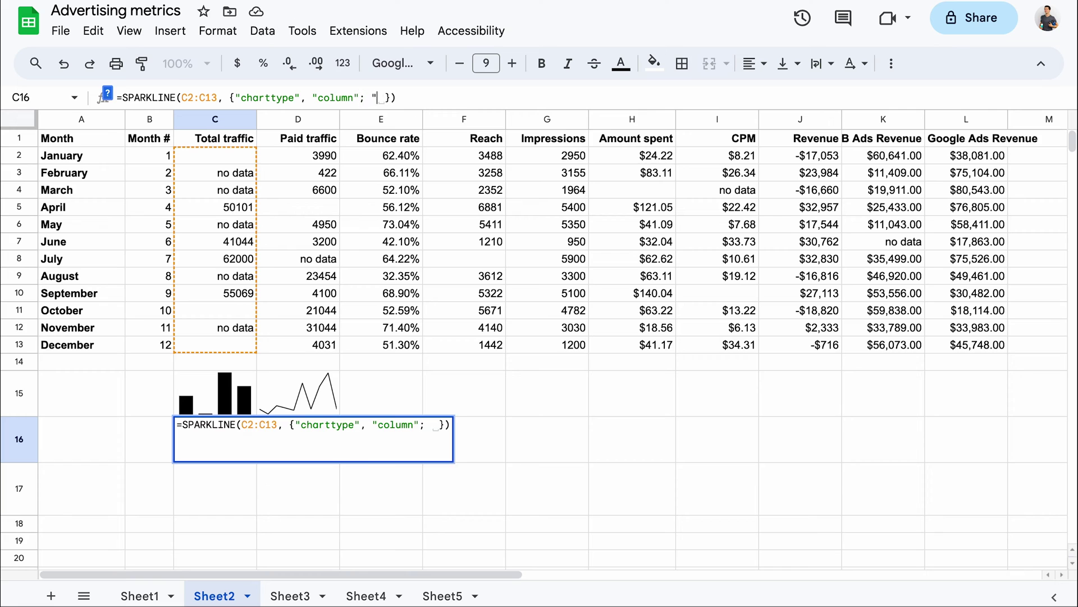
{"action": "type", "text": "\"empty\", \"zer"}
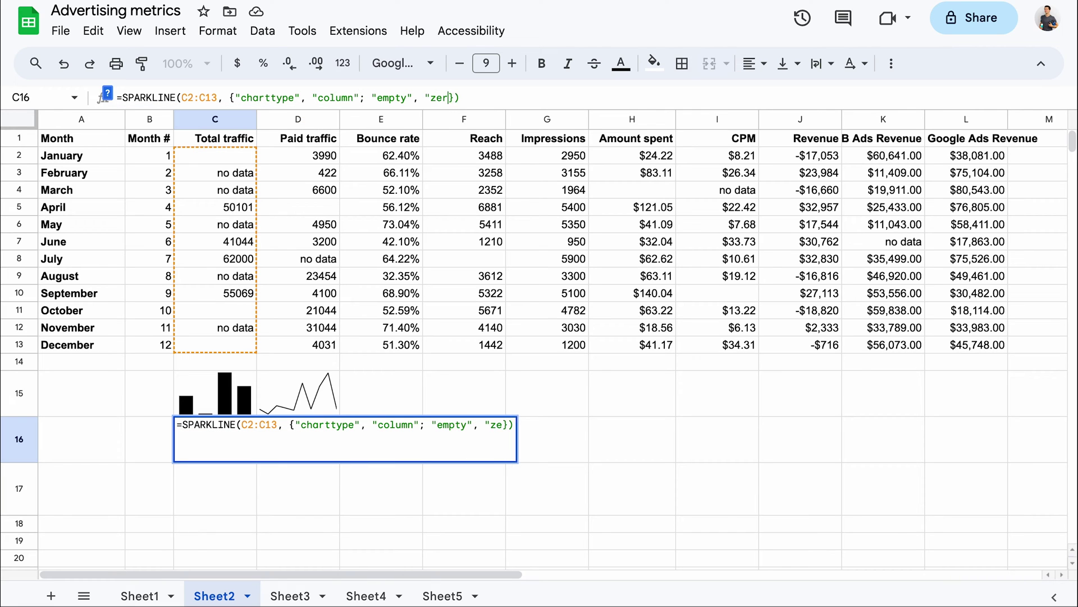
{"action": "type", "text": "o\""}
{"action": "key", "text": "Return"}
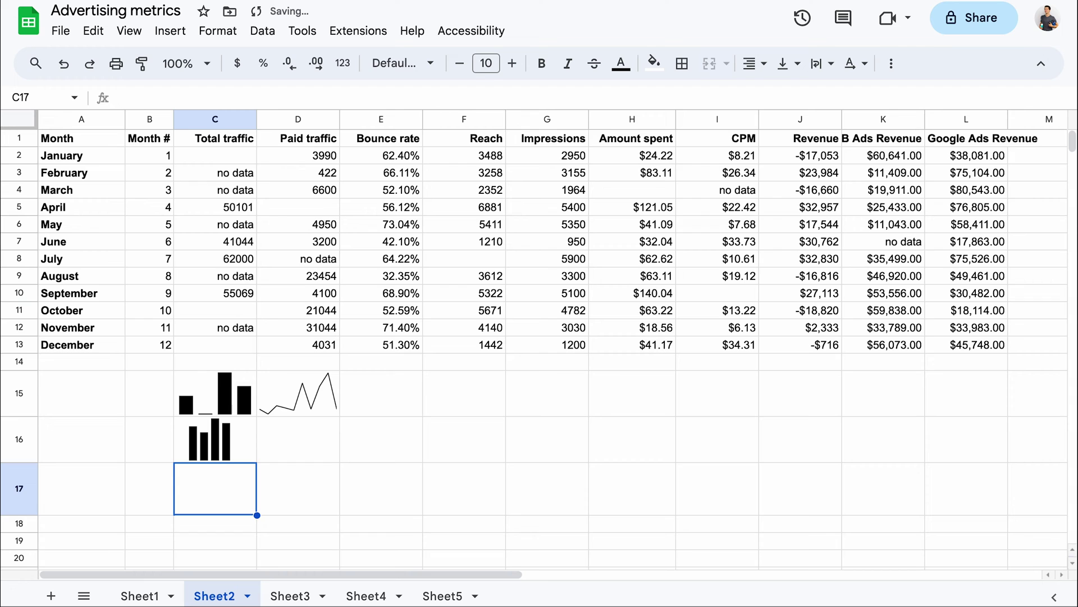
{"action": "left_click", "coordinate": [239, 449]}
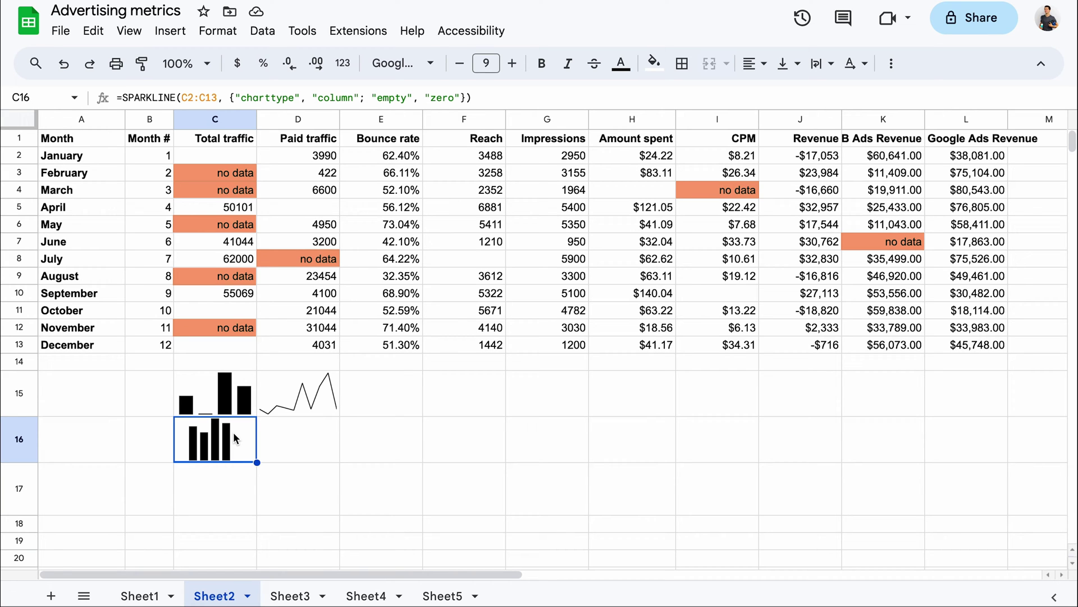
Step: Copy the C16 sparkline into C17
{"action": "key", "text": "ctrl+c"}
{"action": "left_click", "coordinate": [219, 496]}
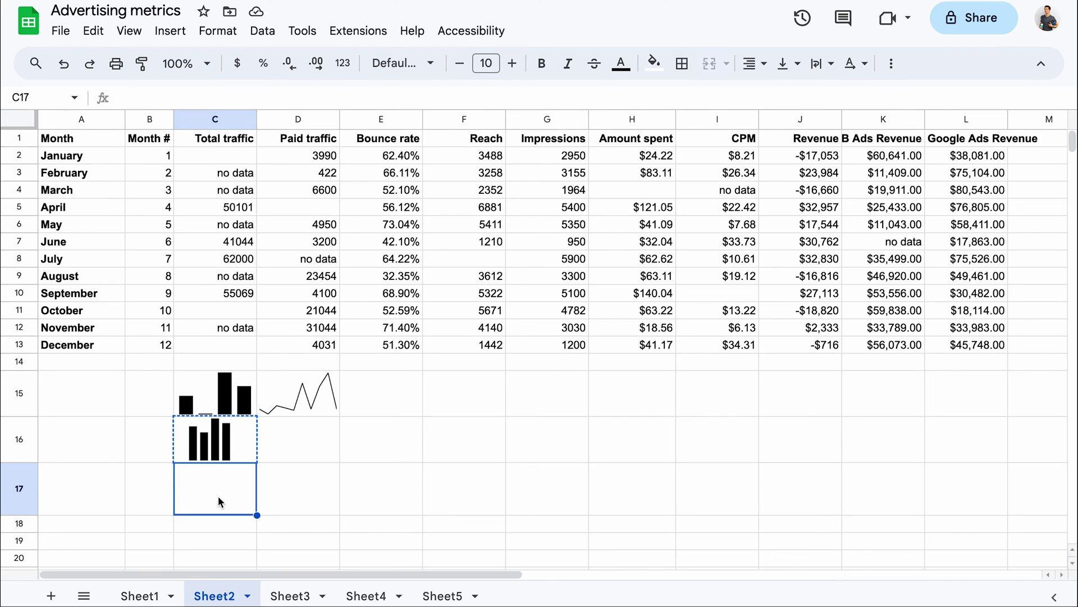
{"action": "key", "text": "ctrl+v"}
Step: Add the "nan", "convert" option to the C17 sparkline and check D15
{"action": "left_click", "coordinate": [460, 97]}
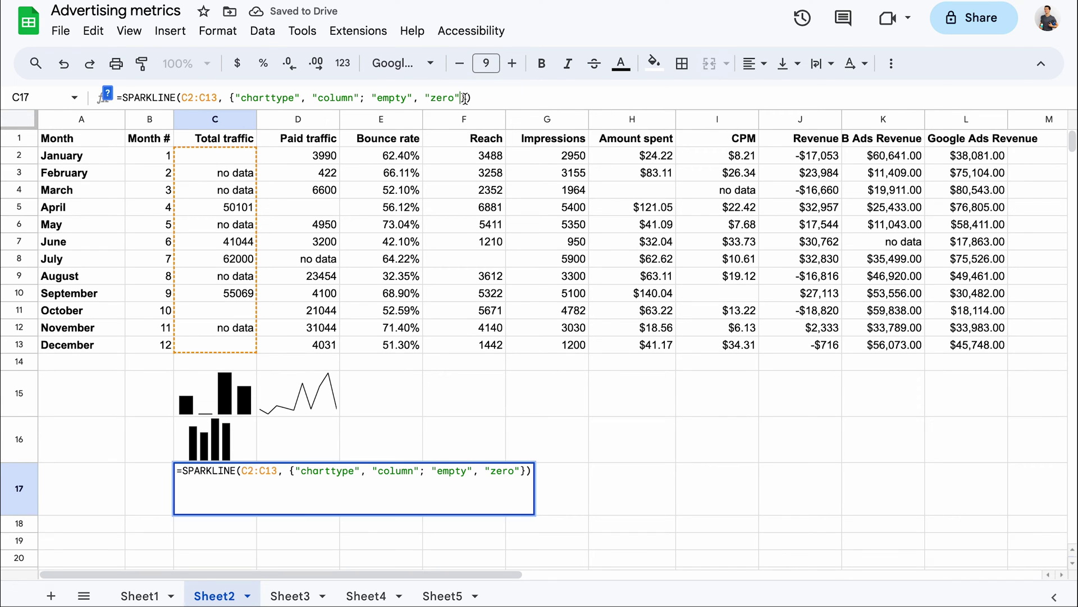
{"action": "type", "text": "; "}
{"action": "type", "text": "\"nan\""}
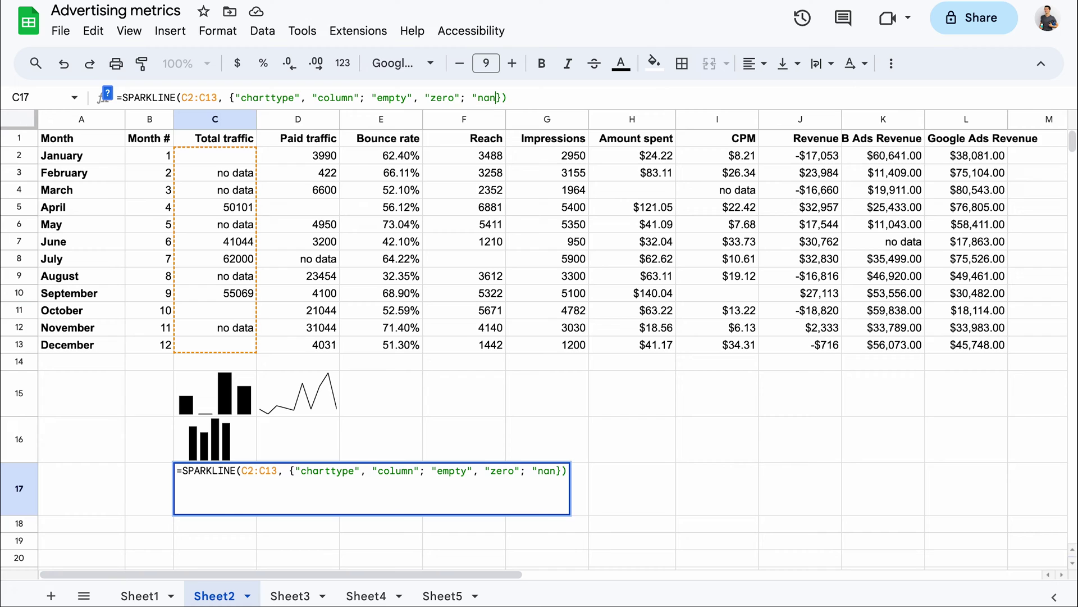
{"action": "type", "text": ", \"convert\""}
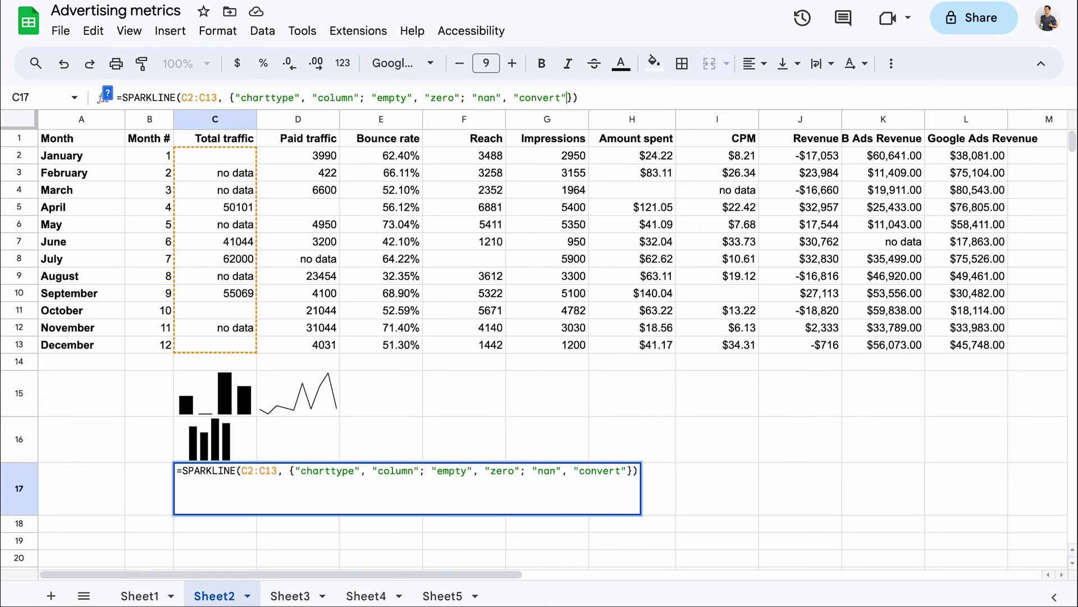
{"action": "key", "text": "Return"}
{"action": "left_click", "coordinate": [249, 501]}
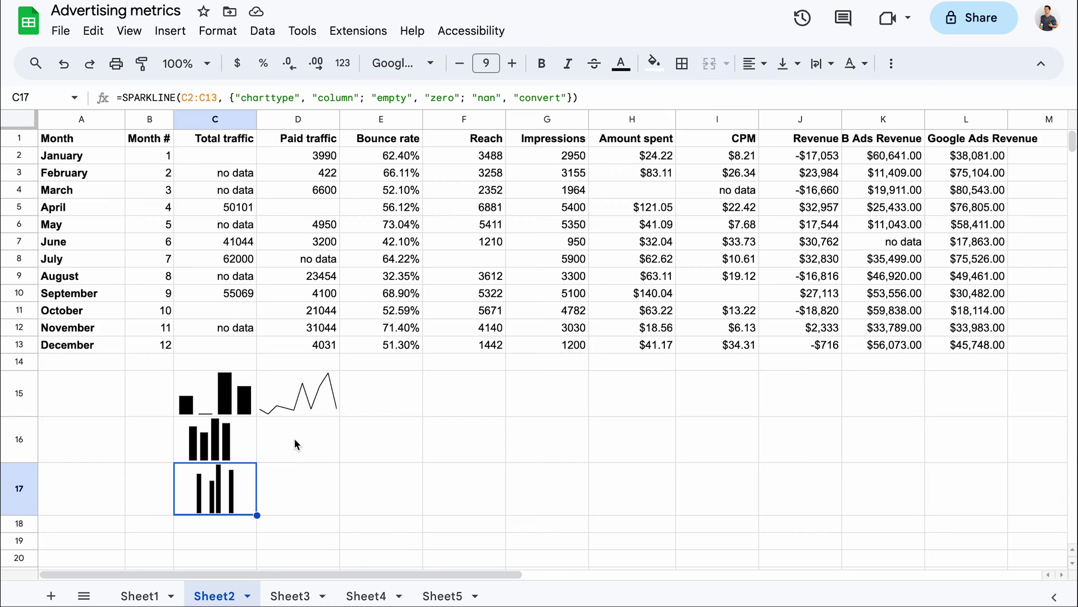
{"action": "left_click", "coordinate": [323, 411]}
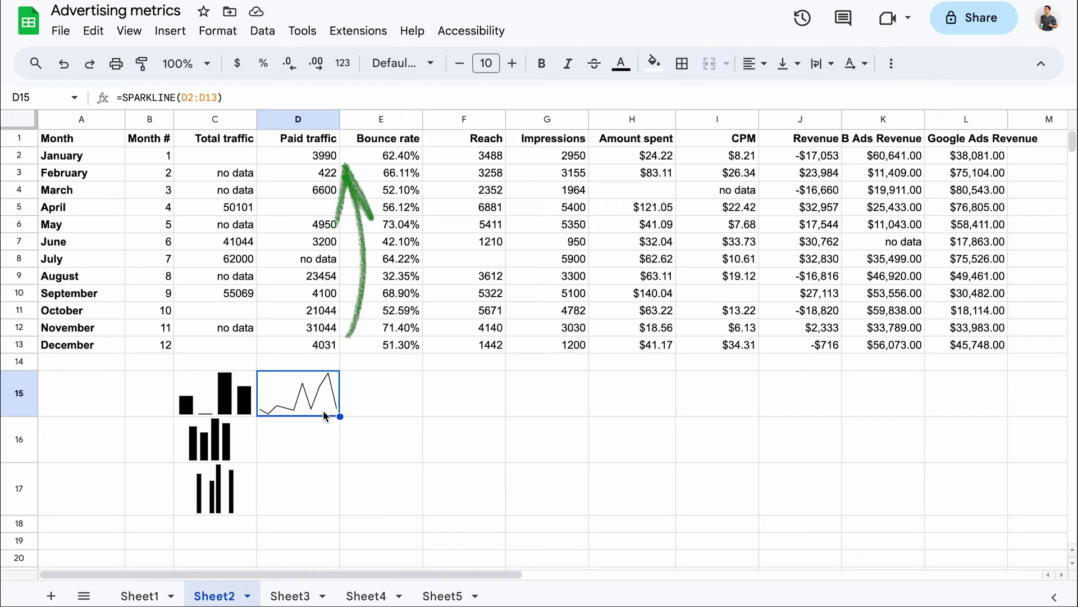
Step: Enter =SPARKLINE(D2:D13, {"rtl", True}) in D16 for a right-to-left Paid traffic line
{"action": "key", "text": "Down"}
{"action": "type", "text": "=SPARKLINE(D2:D13, {\"rtl\""}
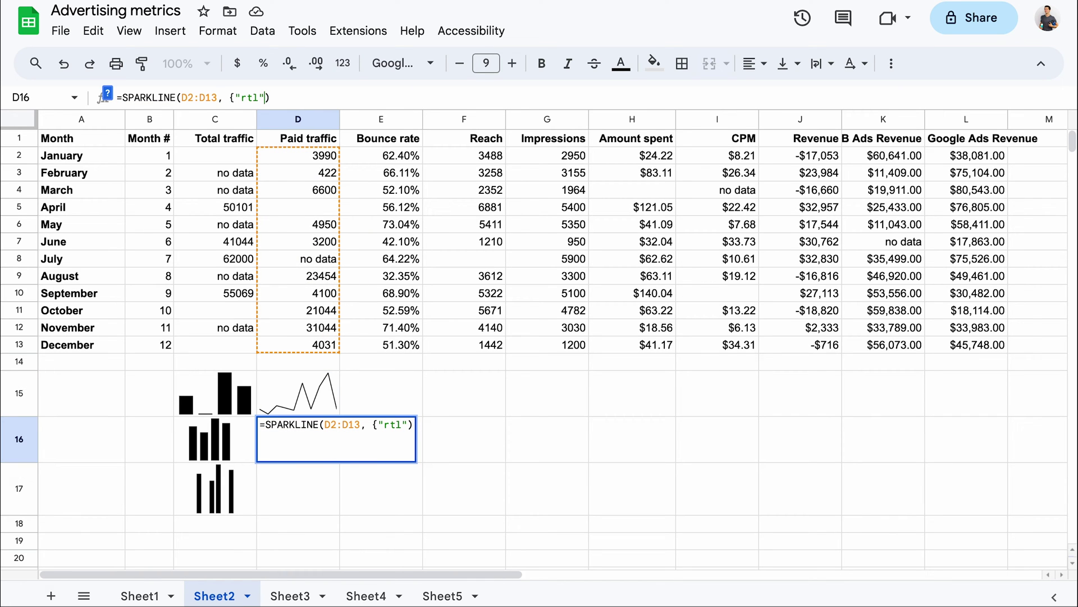
{"action": "type", "text": ", True"}
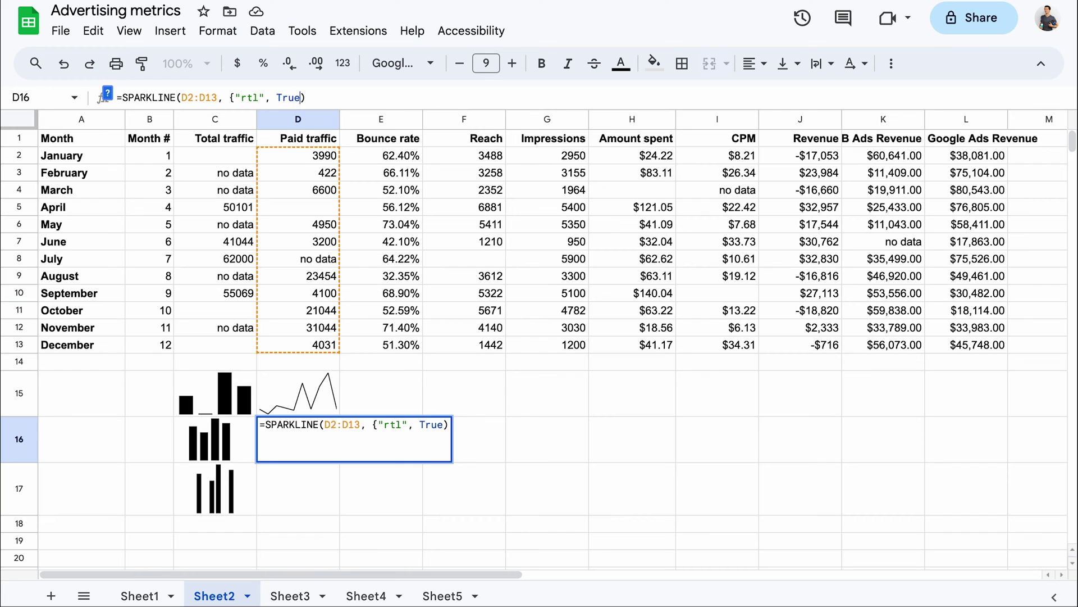
{"action": "type", "text": "})"}
{"action": "key", "text": "Return"}
{"action": "left_click", "coordinate": [324, 430]}
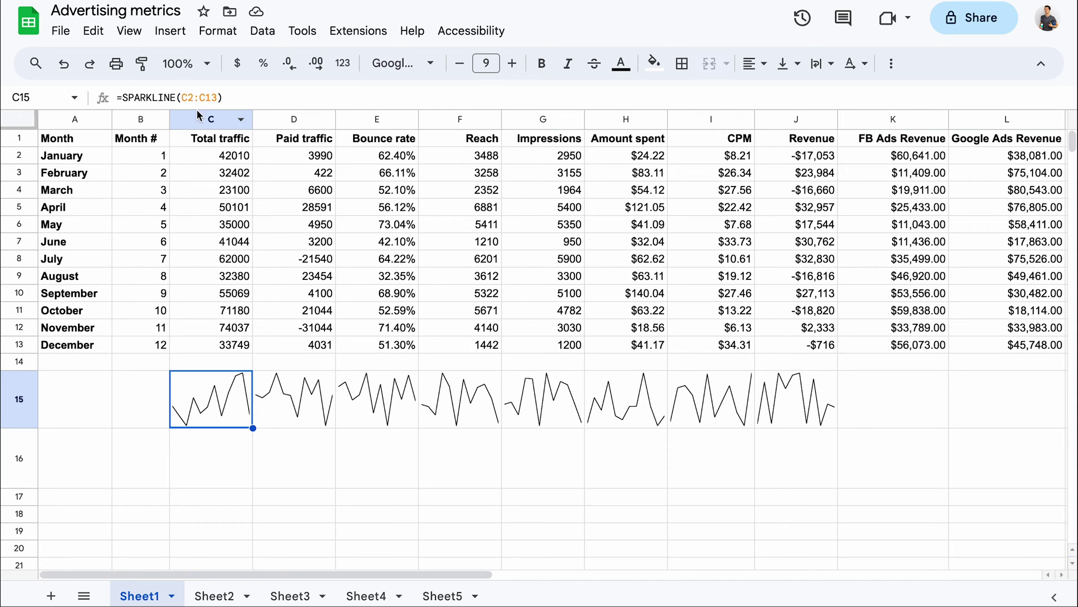
Step: Copy the C15 Total traffic sparkline into C16
{"action": "double_click", "coordinate": [151, 97]}
{"action": "key", "text": "Escape"}
{"action": "left_click", "coordinate": [225, 462]}
{"action": "key", "text": "ctrl+v"}
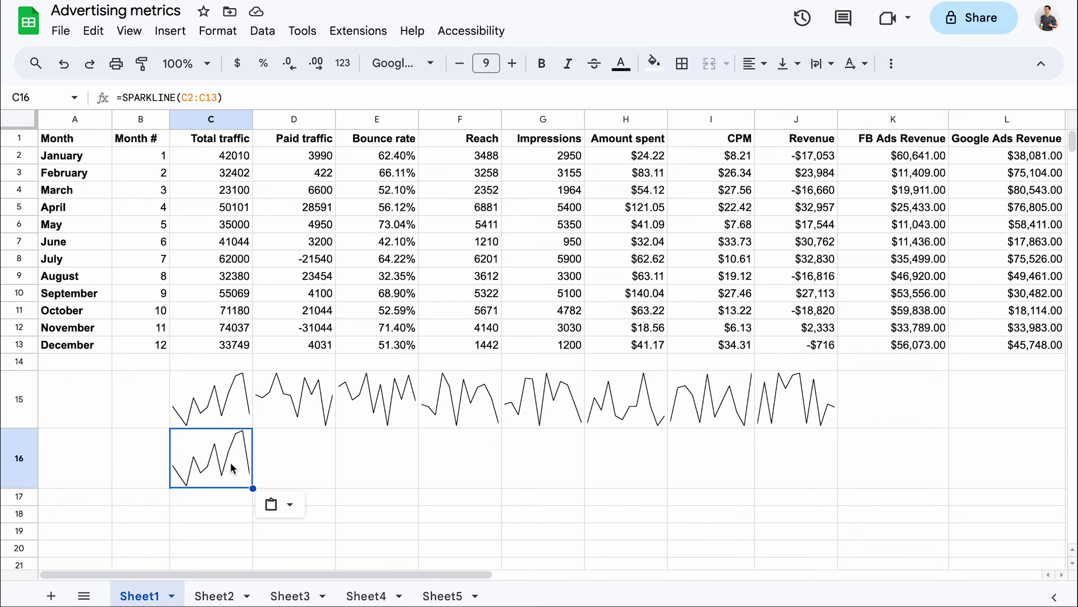
Step: Give the C16 sparkline a ymin of 35000
{"action": "key", "text": "F2"}
{"action": "key", "text": "Left"}
{"action": "type", "text": ", {"}
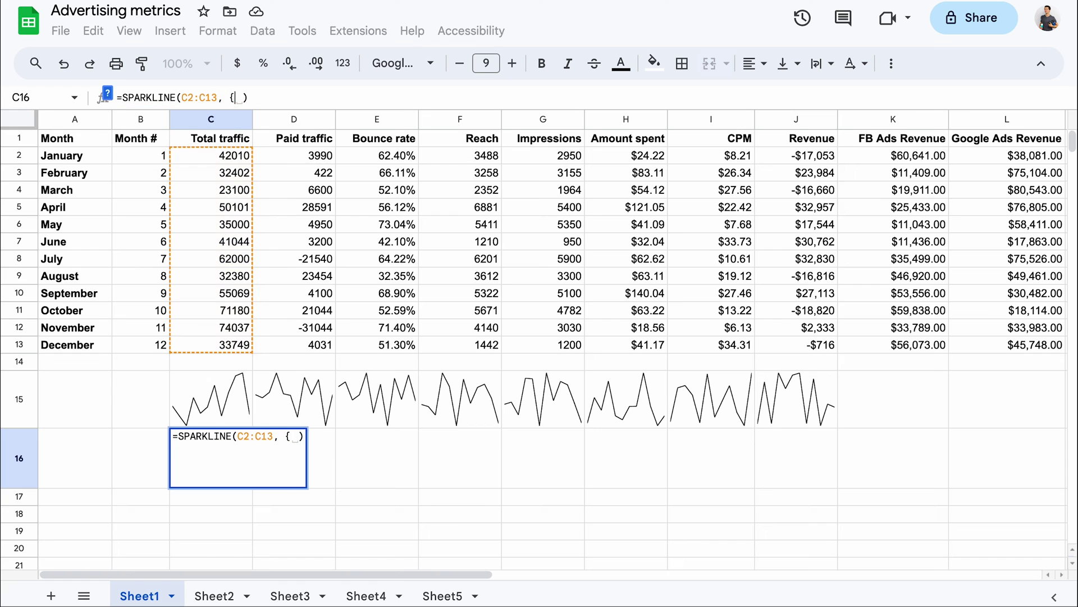
{"action": "type", "text": "\"ymin\""}
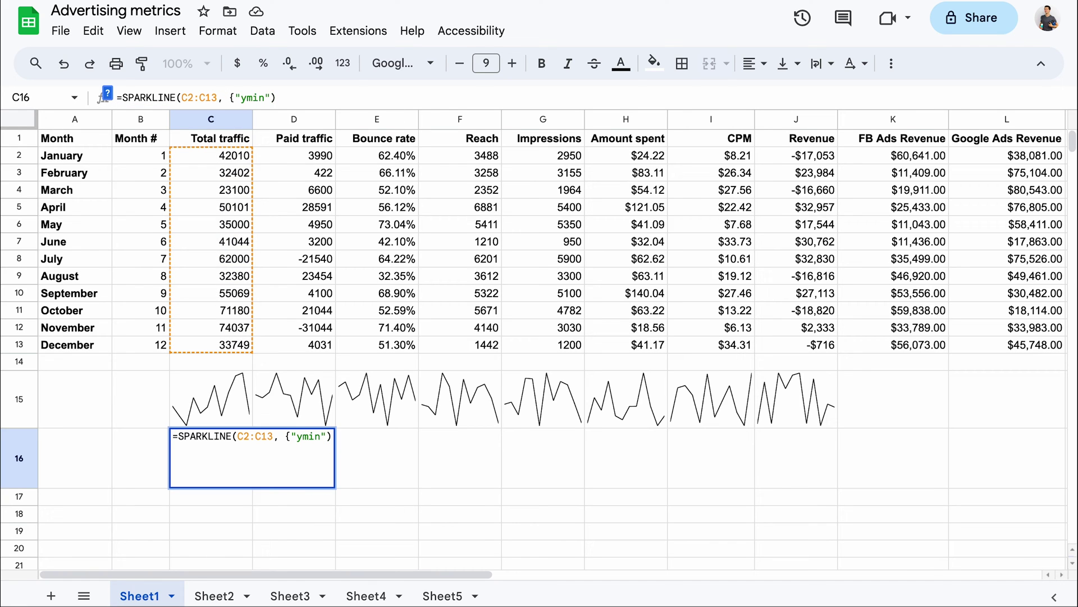
{"action": "type", "text": ", "}
{"action": "type", "text": "15000"}
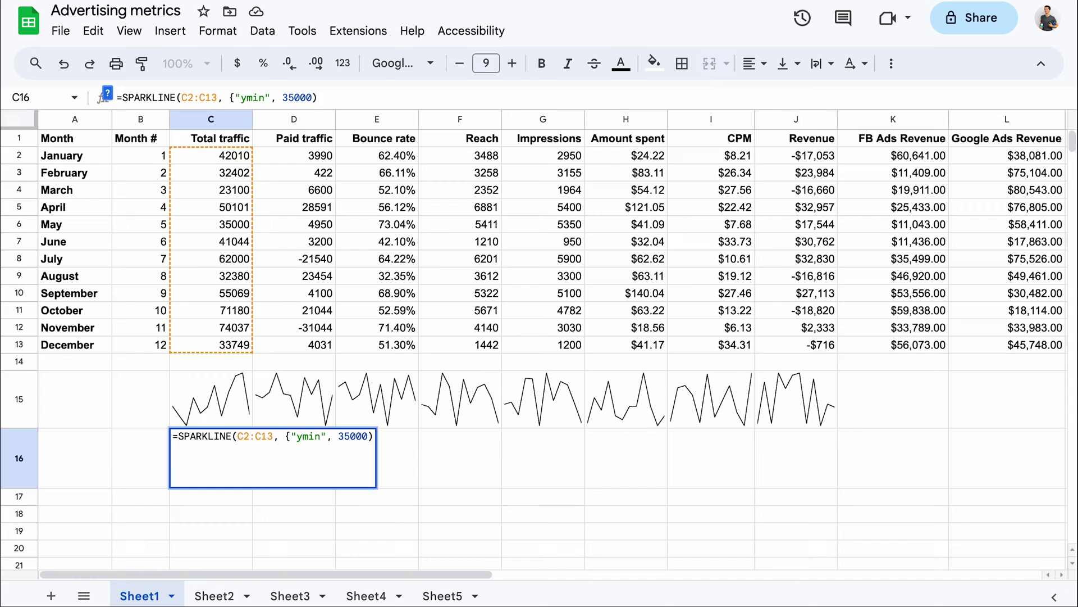
{"action": "type", "text": "}"}
{"action": "key", "text": "Return"}
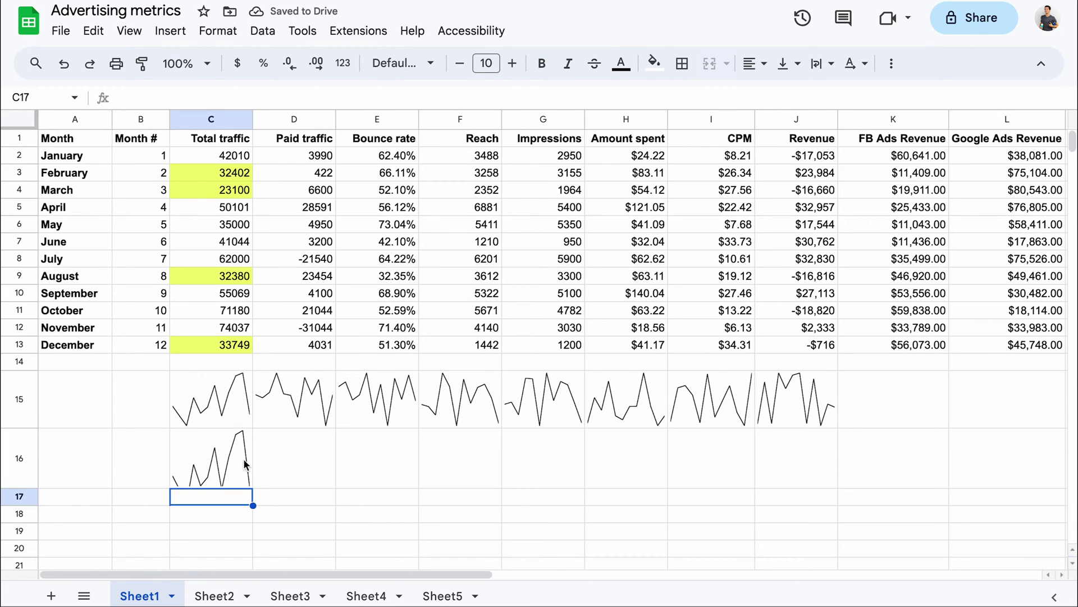
{"action": "left_click", "coordinate": [238, 462]}
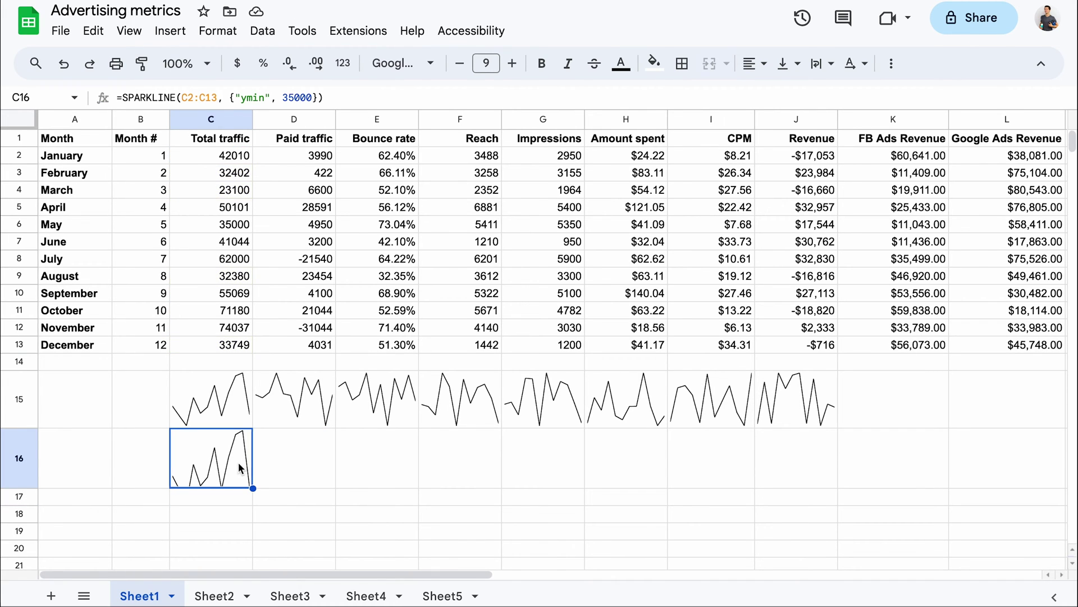
Step: Add a ymax maximum-value option to the C16 sparkline
{"action": "left_click", "coordinate": [321, 97]}
{"action": "type", "text": "; "}
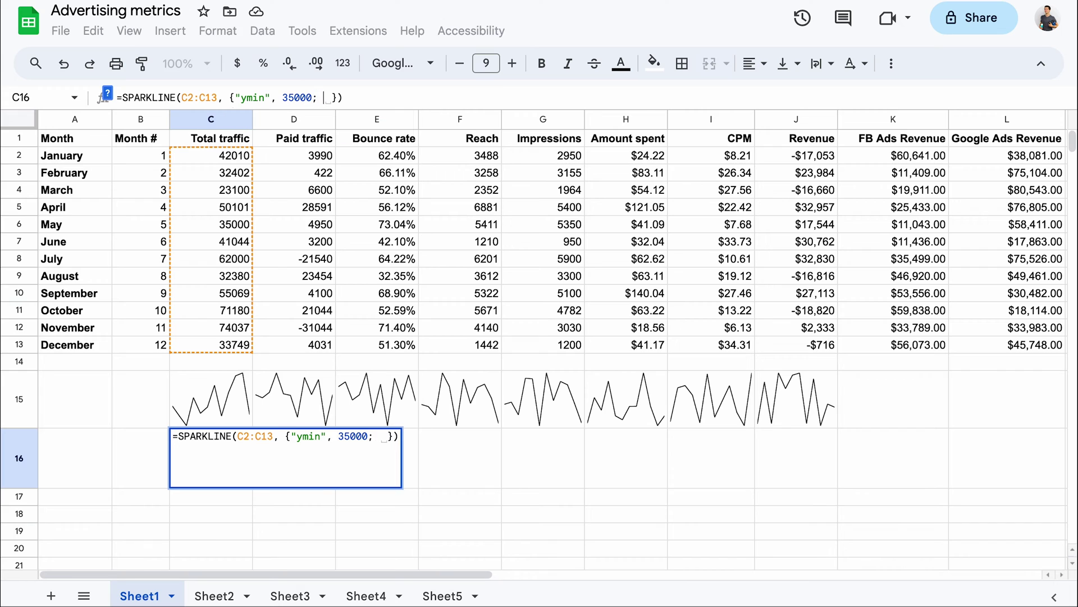
{"action": "type", "text": "\"ymax\""}
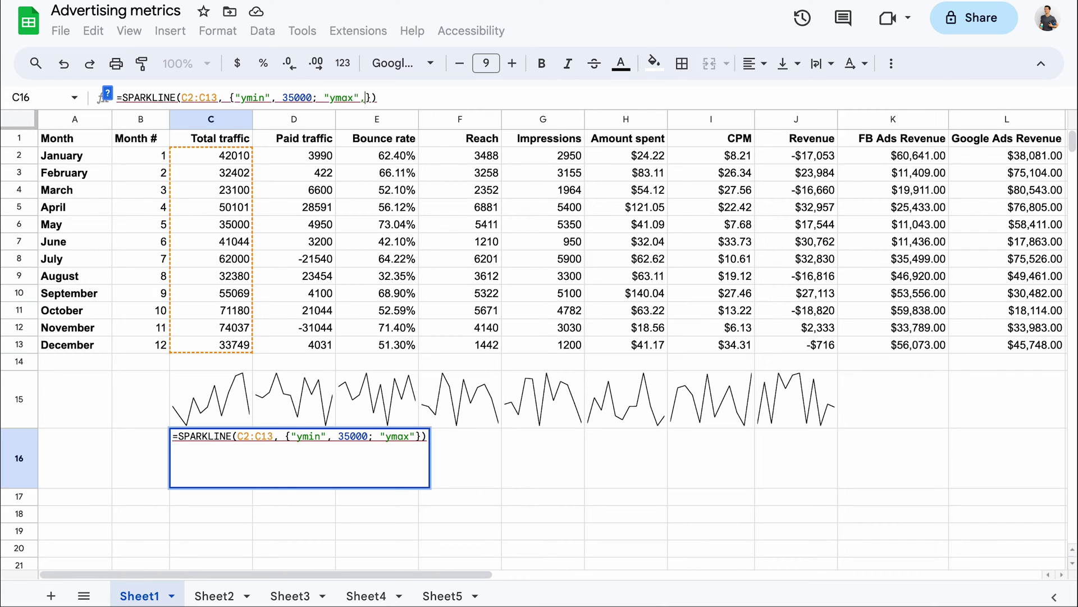
{"action": "type", "text": ", 70000"}
{"action": "key", "text": "Return"}
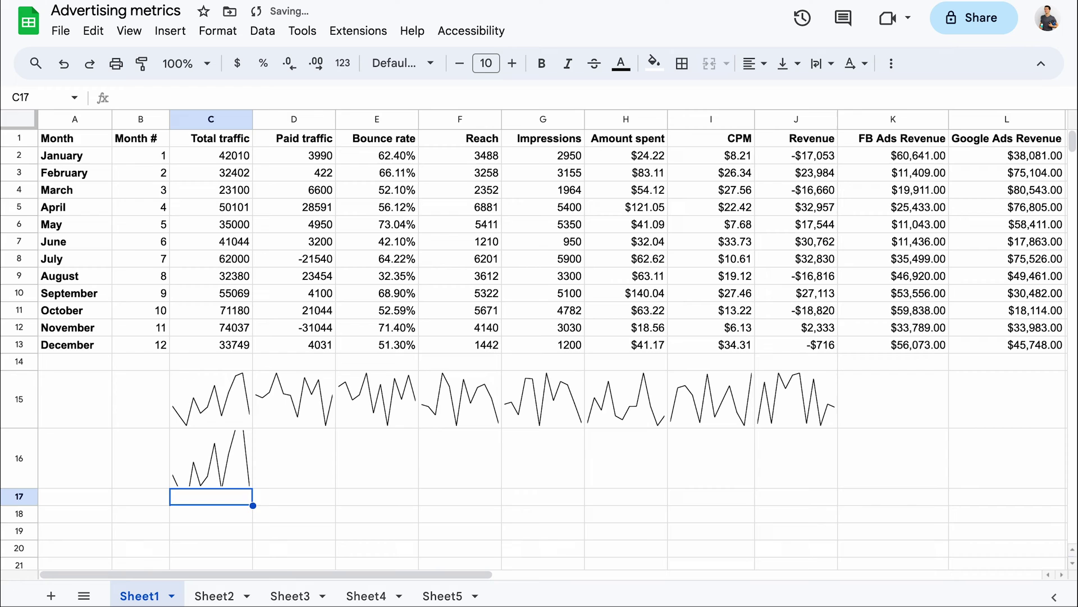
{"action": "left_click", "coordinate": [244, 464]}
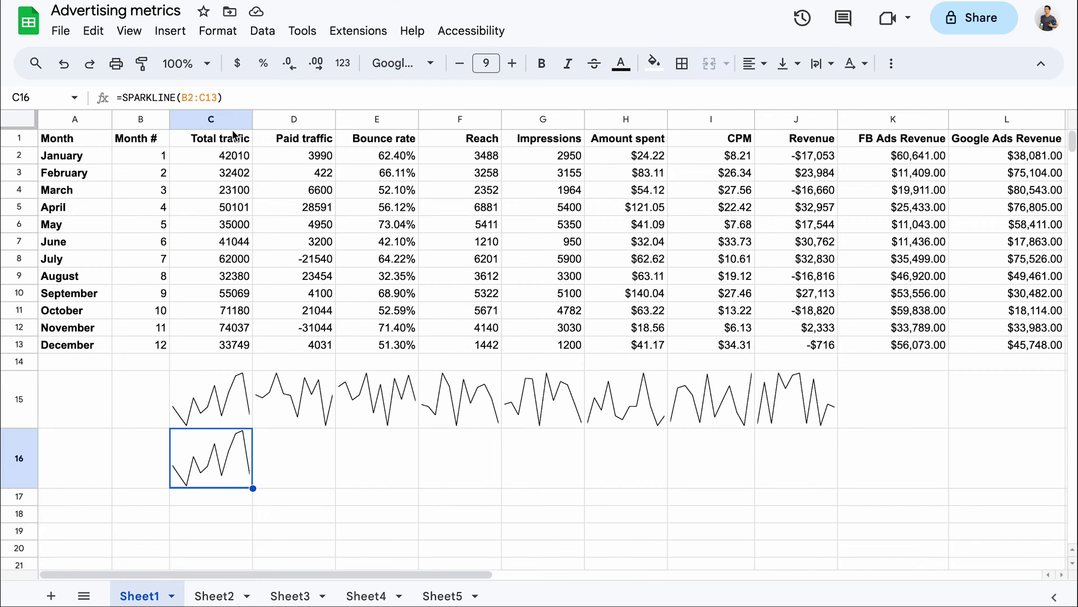
Step: Set C16 to =SPARKLINE(B2:C13, {"xmin", 10})
{"action": "left_click", "coordinate": [219, 98]}
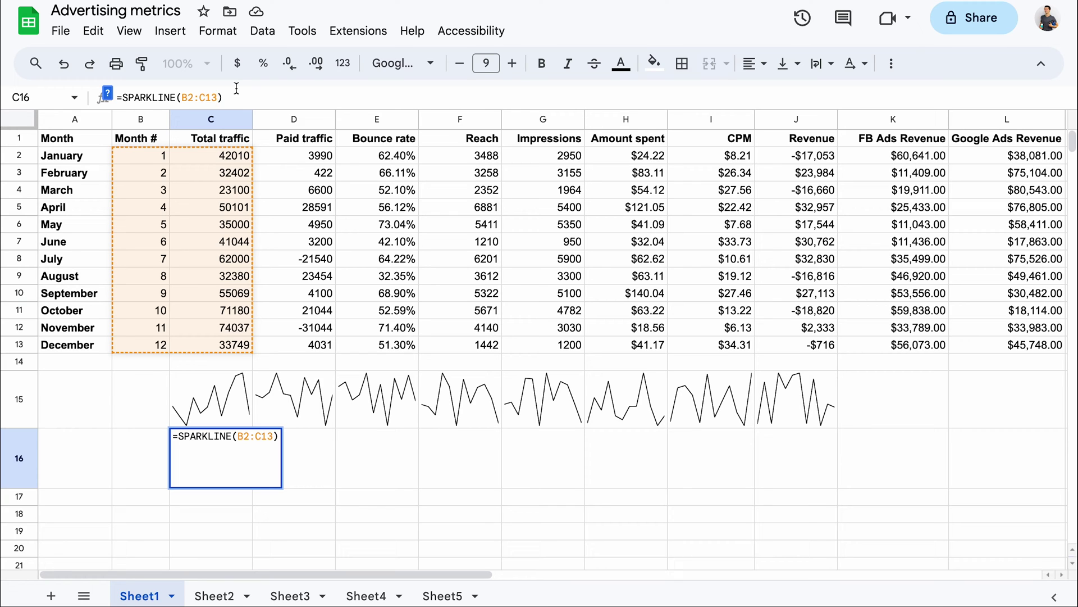
{"action": "type", "text": ", "}
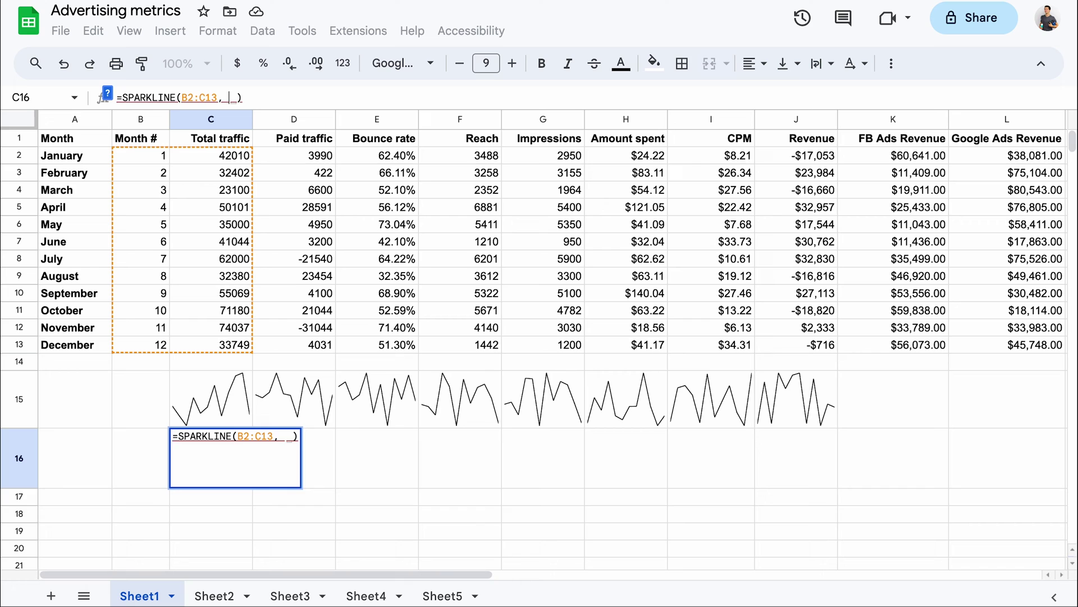
{"action": "type", "text": "{\"xmin\""}
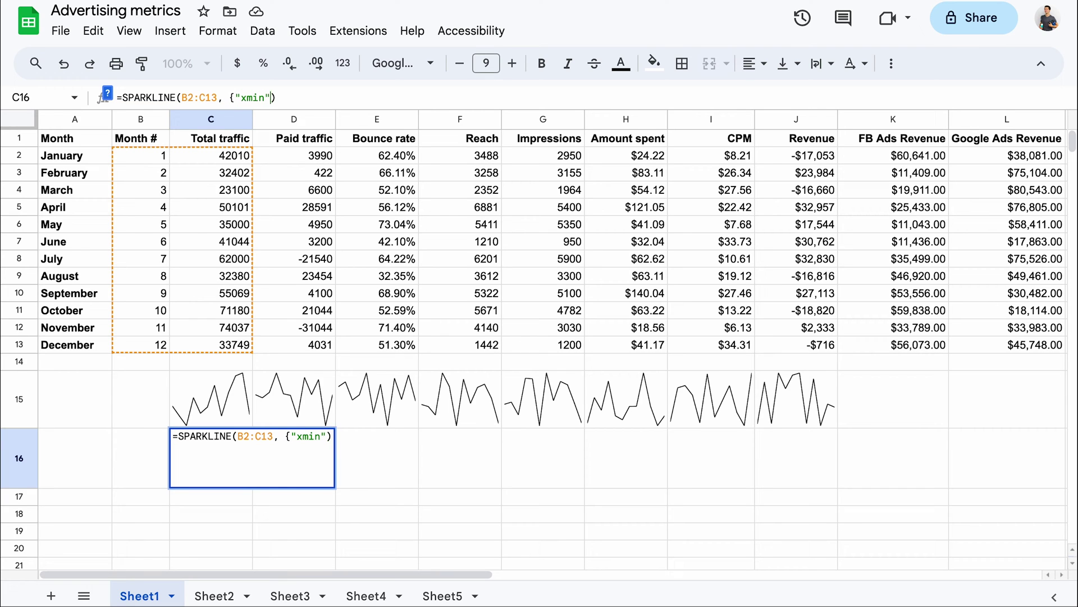
{"action": "type", "text": ", 10}"}
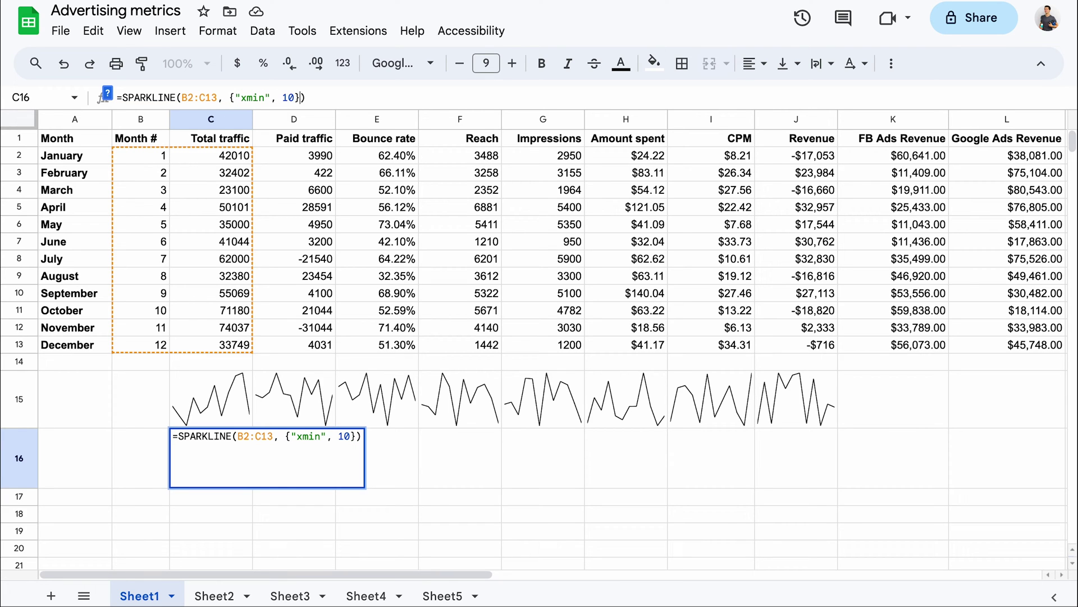
{"action": "key", "text": "Return"}
Step: Label B16 "Last Q" in bold
{"action": "left_click", "coordinate": [132, 458]}
{"action": "key", "text": "ctrl+b"}
{"action": "type", "text": "Las"}
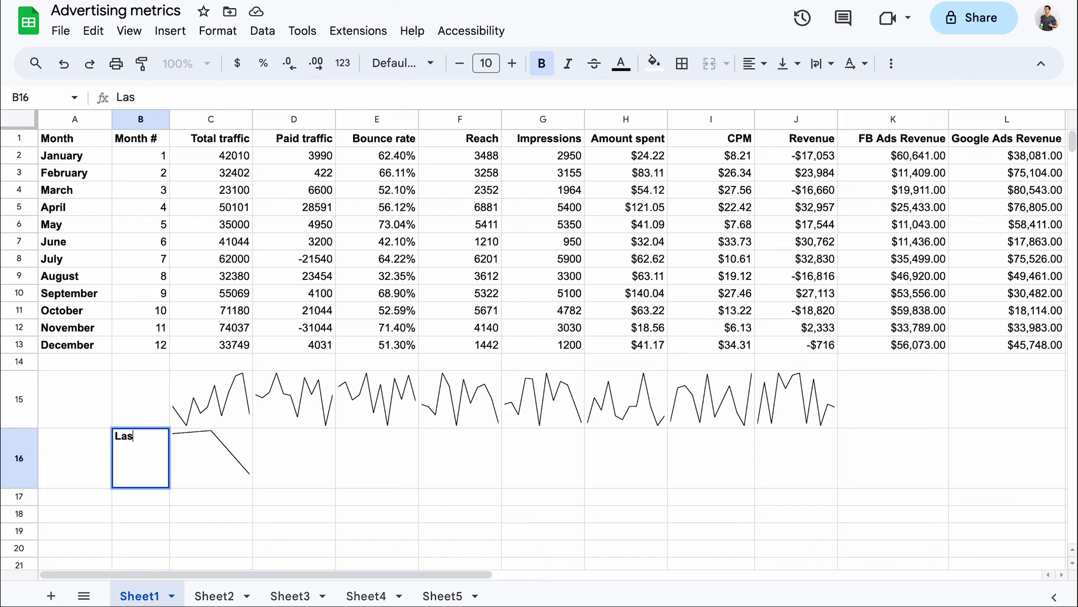
{"action": "type", "text": "t Q"}
{"action": "key", "text": "Return"}
Step: Reopen the C16 formula and clear the xmin option
{"action": "left_click", "coordinate": [195, 477]}
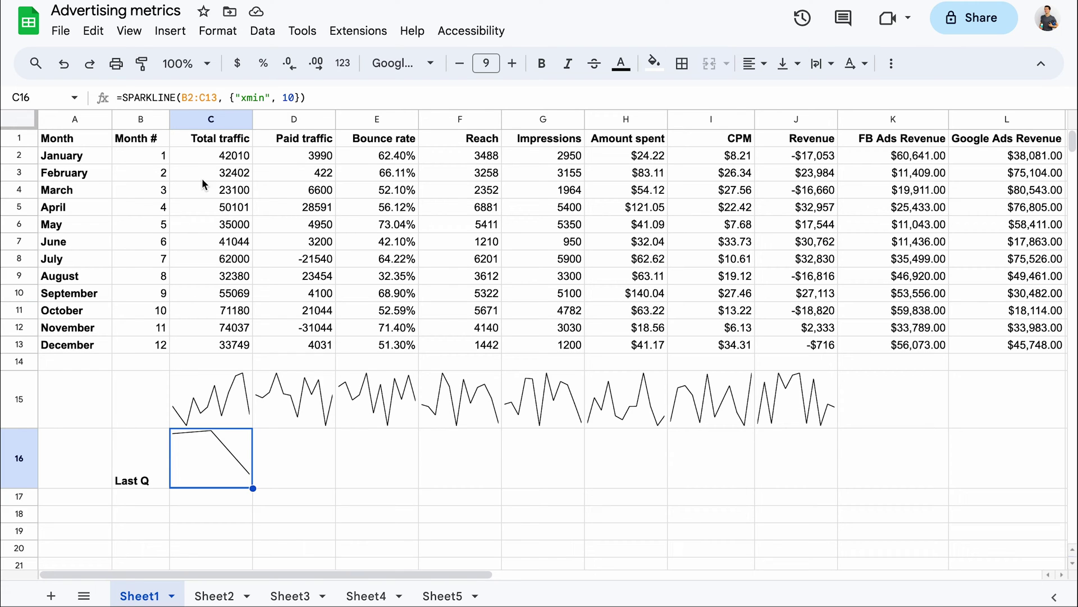
{"action": "key", "text": "Return"}
{"action": "key", "text": "BackSpace"}
{"action": "key", "text": "BackSpace"}
{"action": "key", "text": "BackSpace"}
{"action": "type", "text": "color\""}
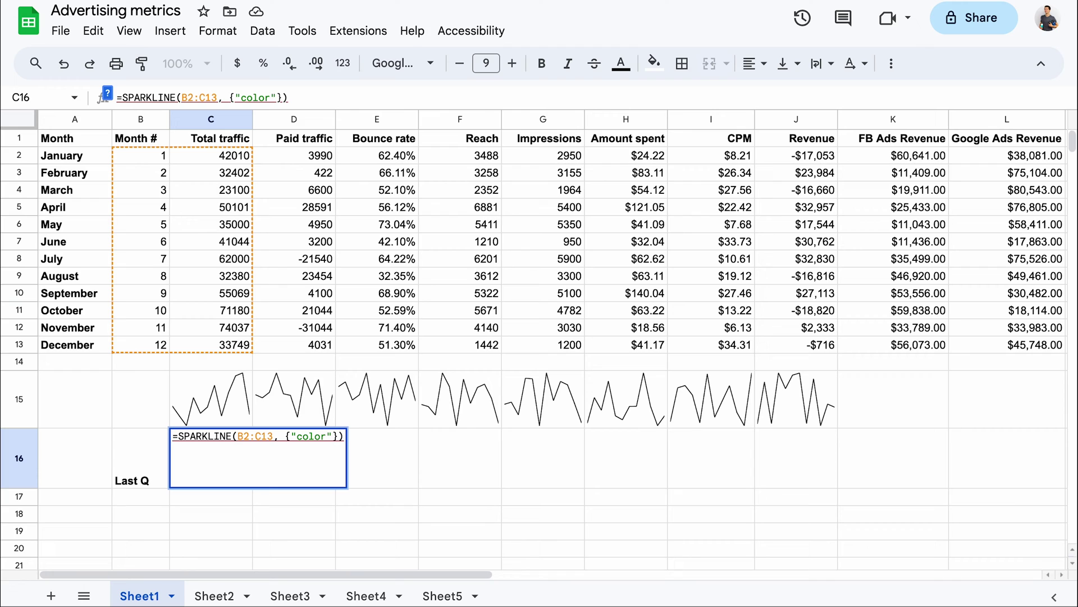
{"action": "type", "text": ", \"blue\""}
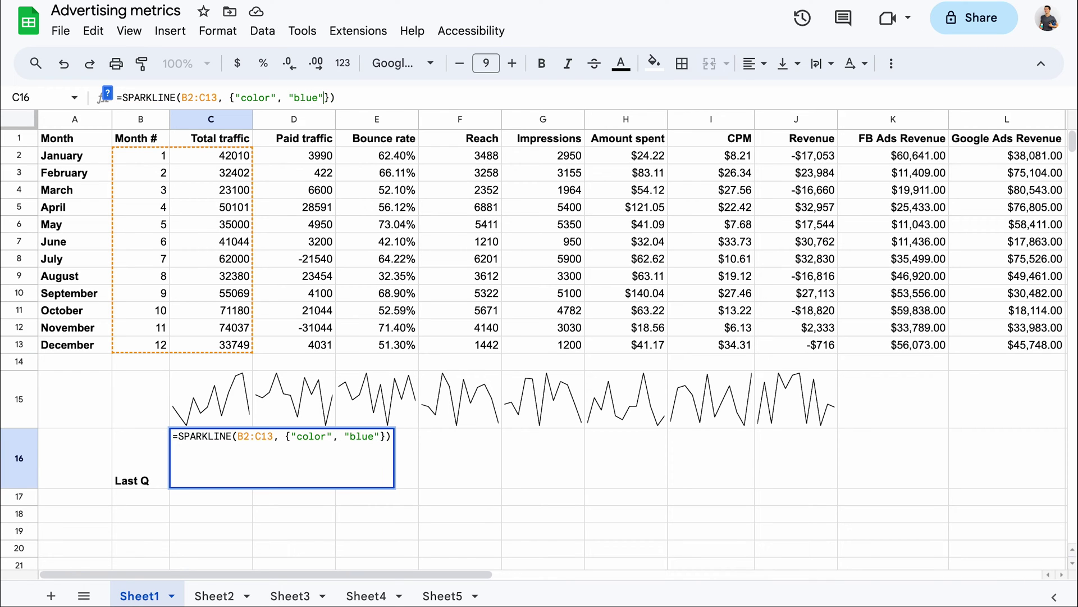
Step: Colour the C16 sparkline blue, then as hex #0000FF
{"action": "key", "text": "Return"}
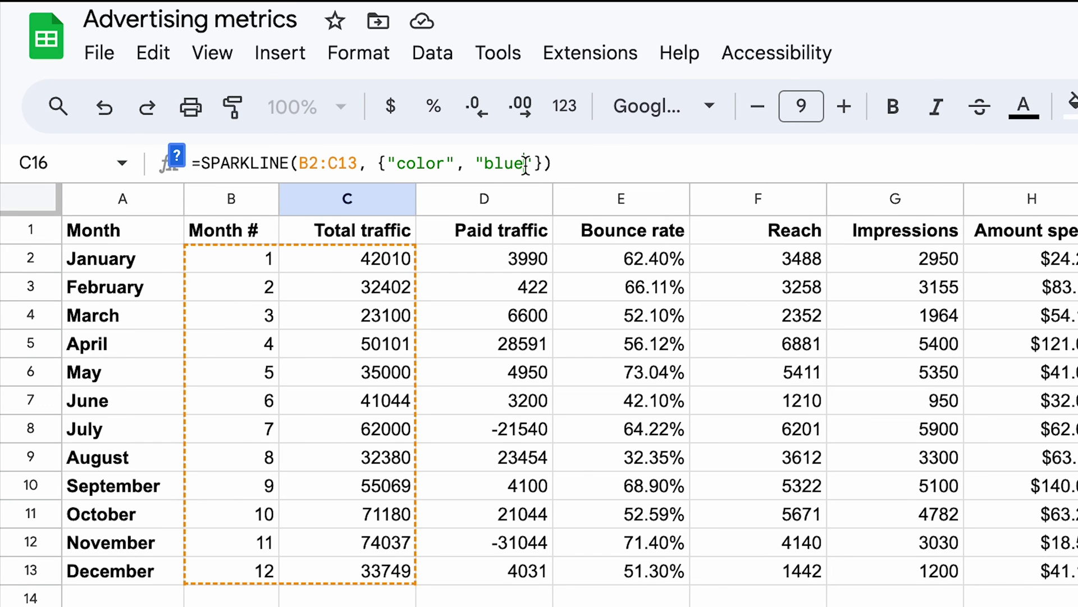
{"action": "key", "text": "BackSpace"}
{"action": "key", "text": "BackSpace"}
{"action": "key", "text": "BackSpace"}
{"action": "type", "text": "#"}
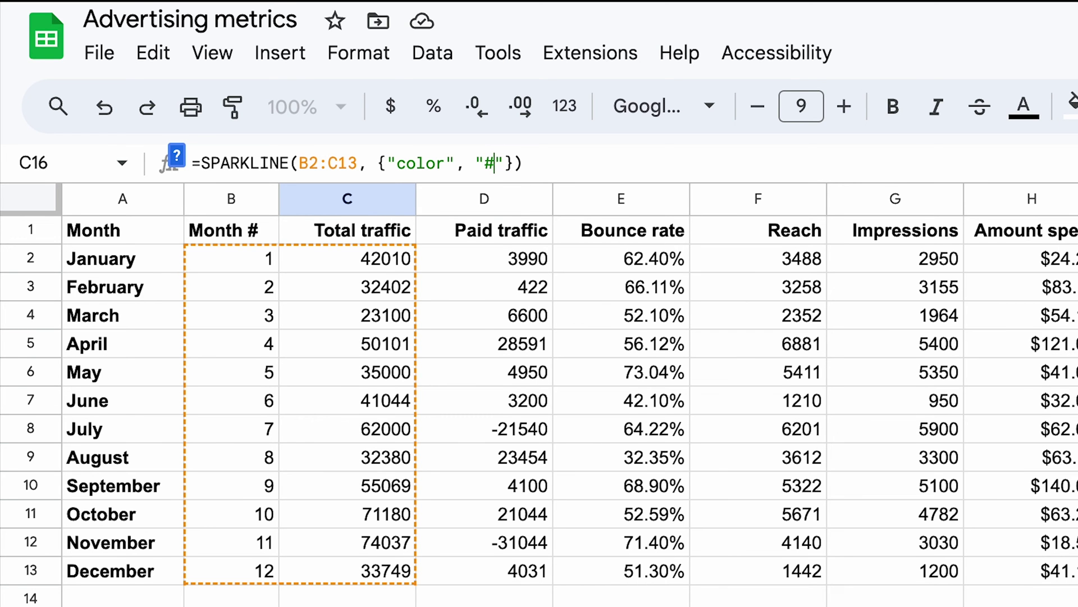
{"action": "type", "text": "000"}
{"action": "type", "text": "0FF"}
{"action": "key", "text": "Return"}
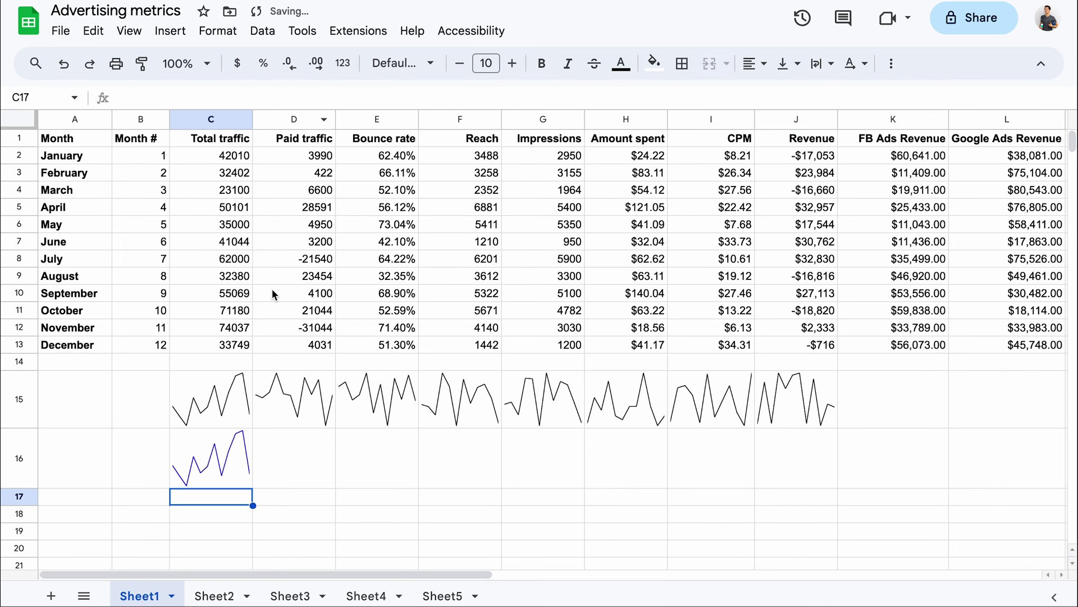
{"action": "left_click", "coordinate": [233, 472]}
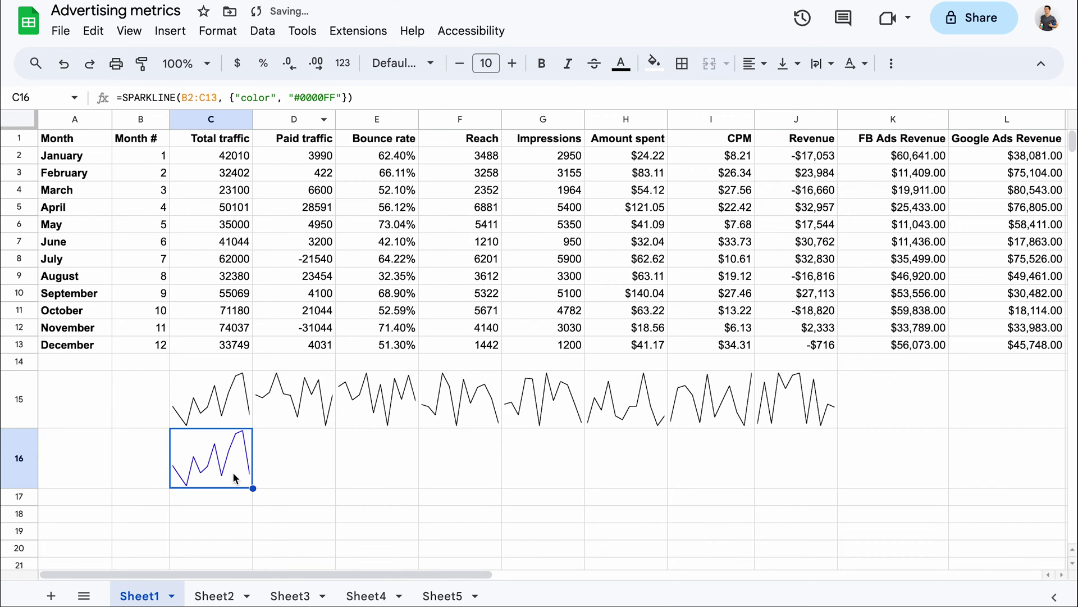
Step: Add "linewidth", 5 to make the C16 sparkline a thick blue line
{"action": "left_click", "coordinate": [336, 99]}
{"action": "type", "text": "; \"linewid"}
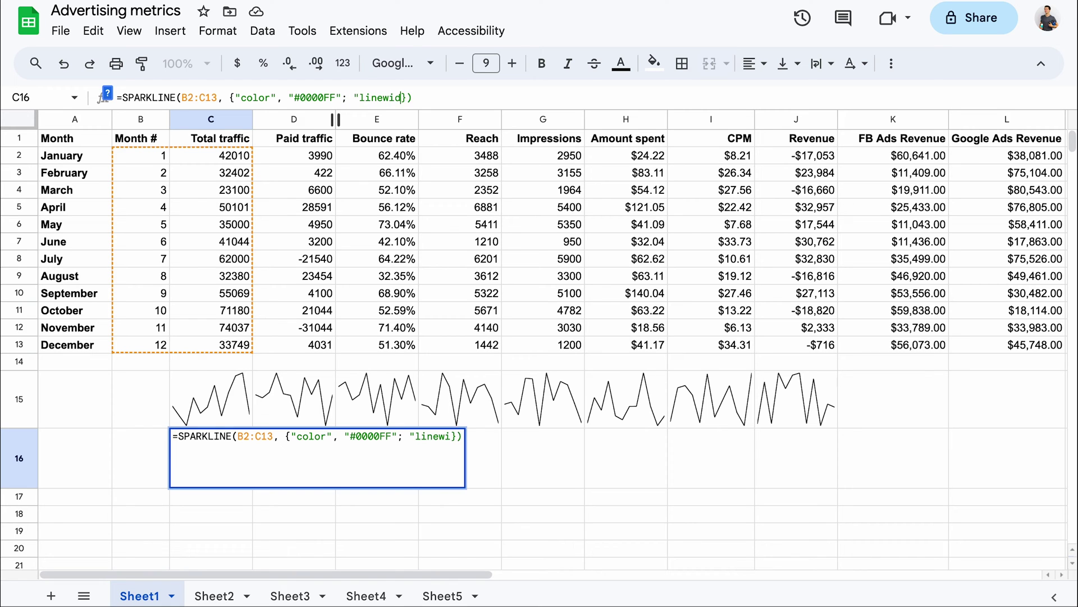
{"action": "type", "text": "th\", 5"}
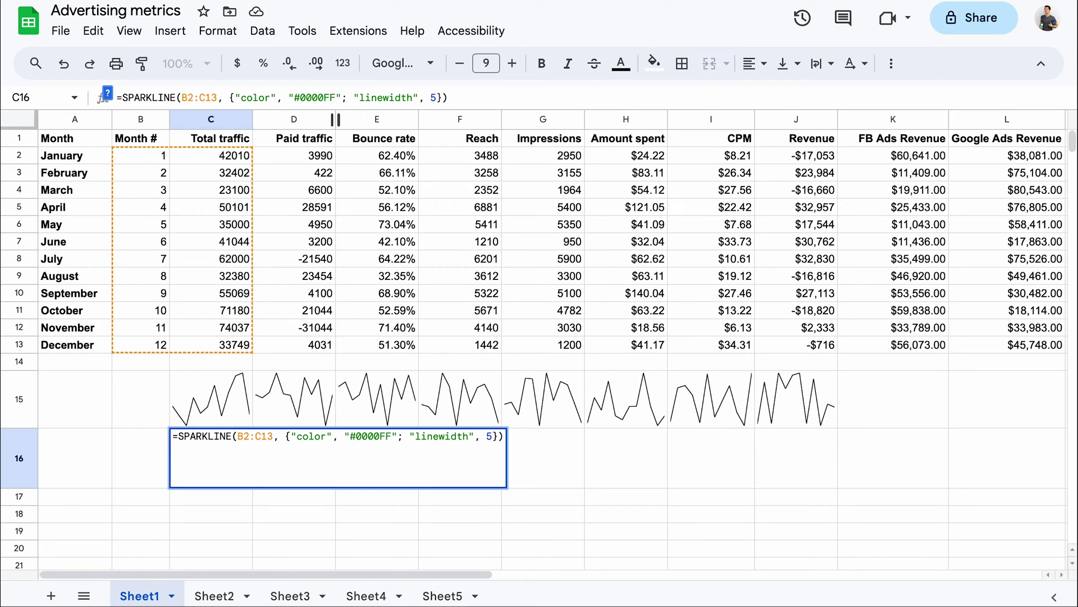
{"action": "key", "text": "Return"}
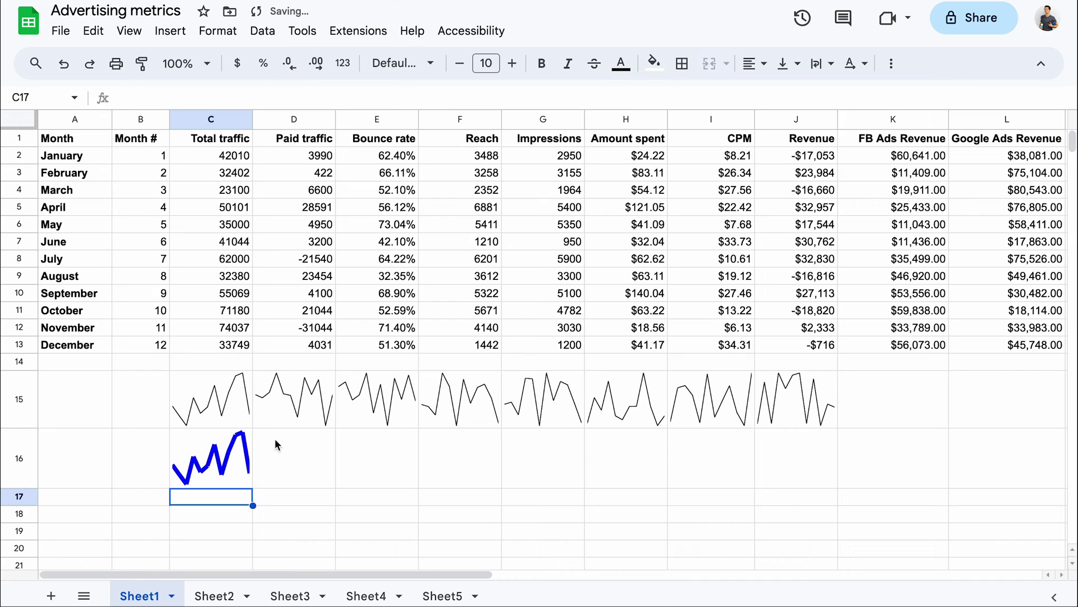
{"action": "left_click", "coordinate": [240, 479]}
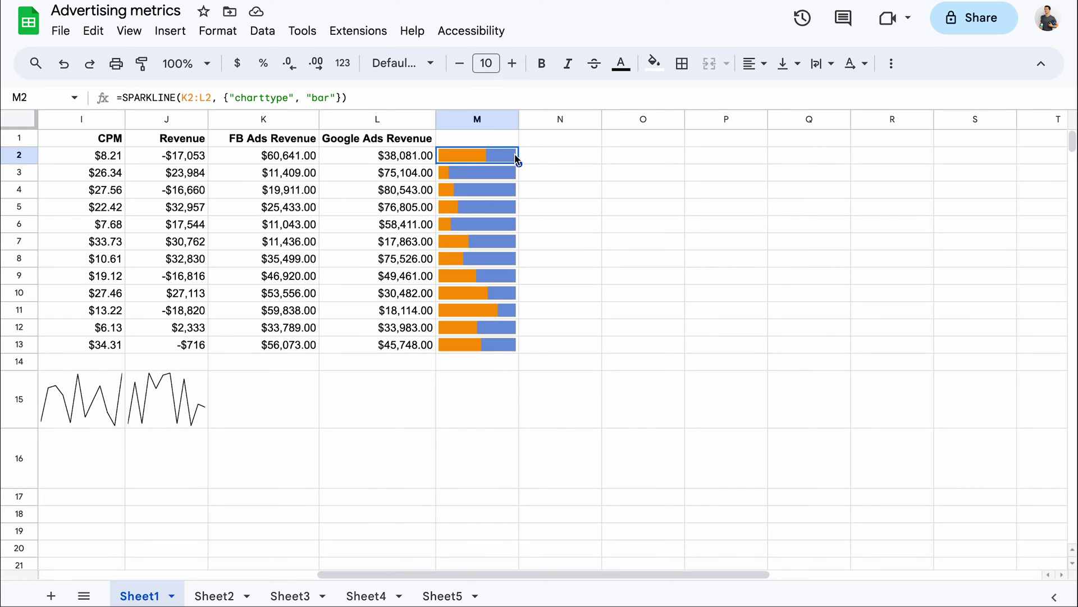
Step: Add "max", 150000 to M2's bar sparkline and fill it down through M13
{"action": "left_click", "coordinate": [338, 98]}
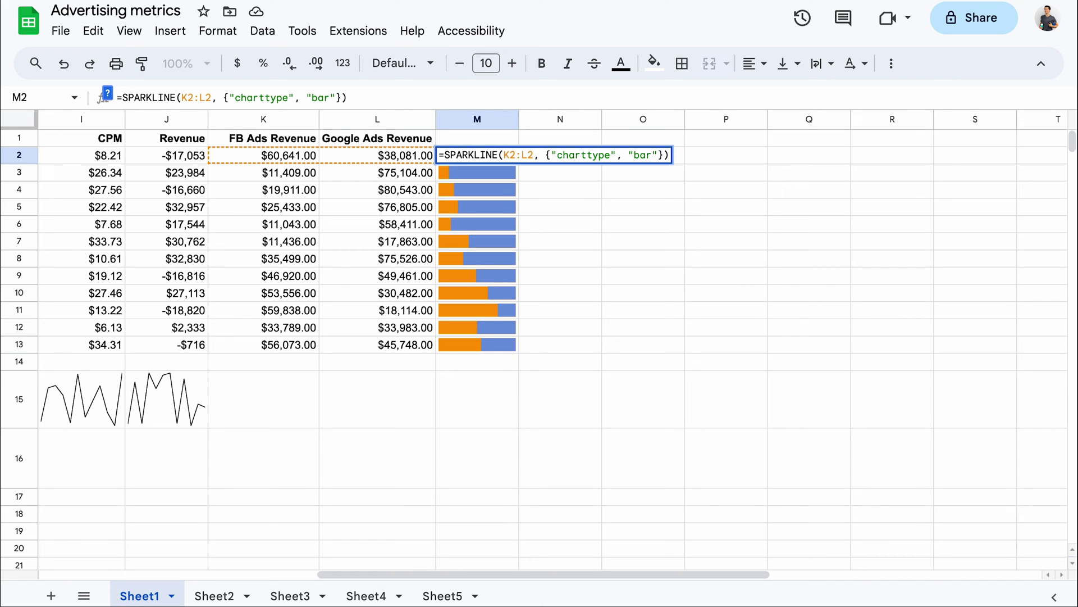
{"action": "type", "text": "; \"max\""}
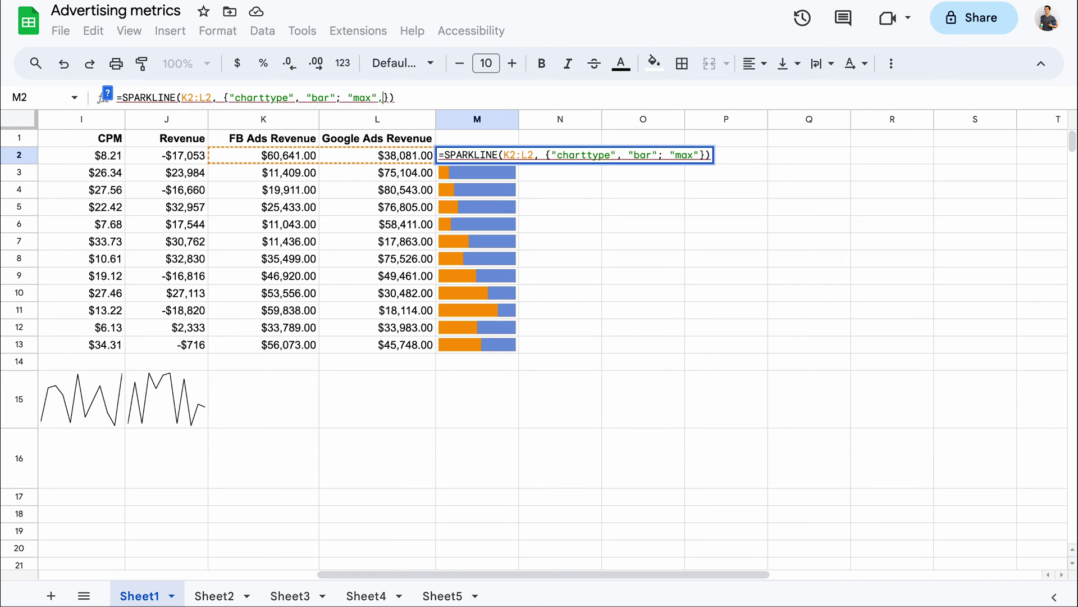
{"action": "type", "text": ", 15000"}
{"action": "key", "text": "Return"}
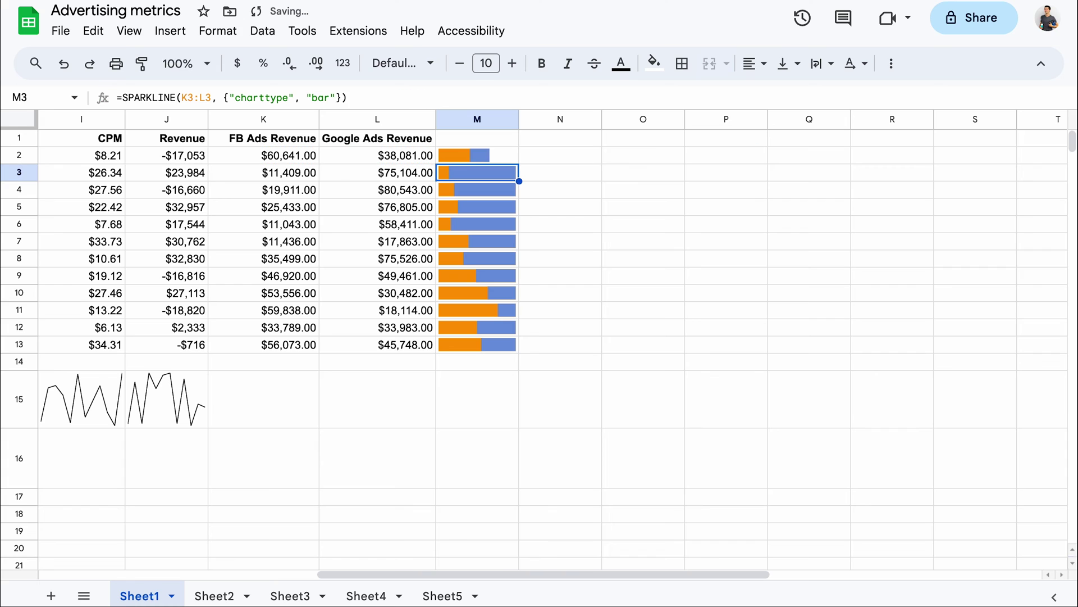
{"action": "left_click", "coordinate": [507, 164]}
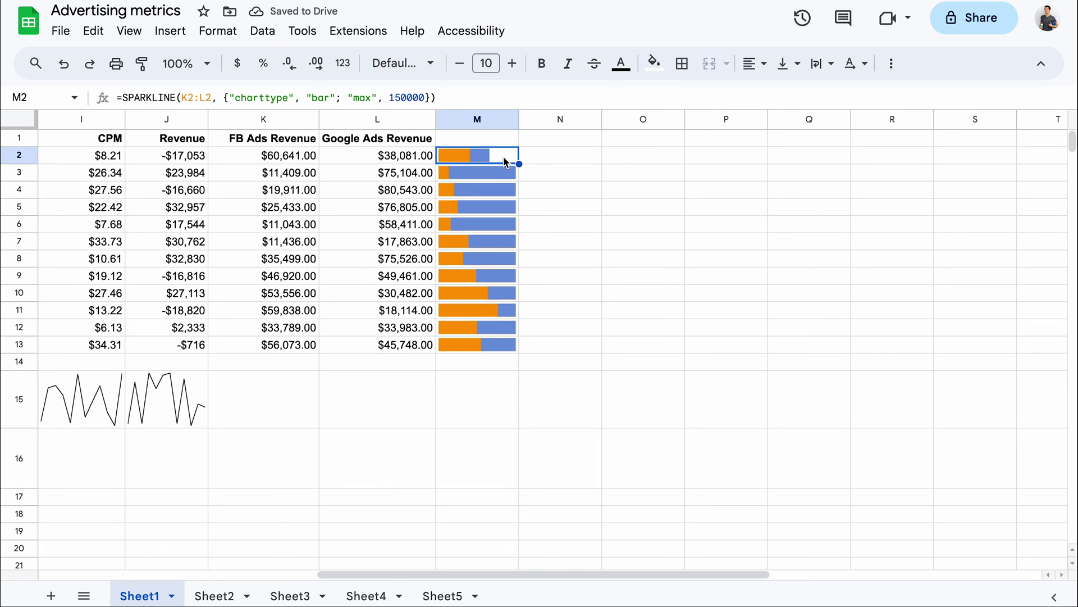
{"action": "left_click_drag", "start_coordinate": [519, 164], "coordinate": [498, 344]}
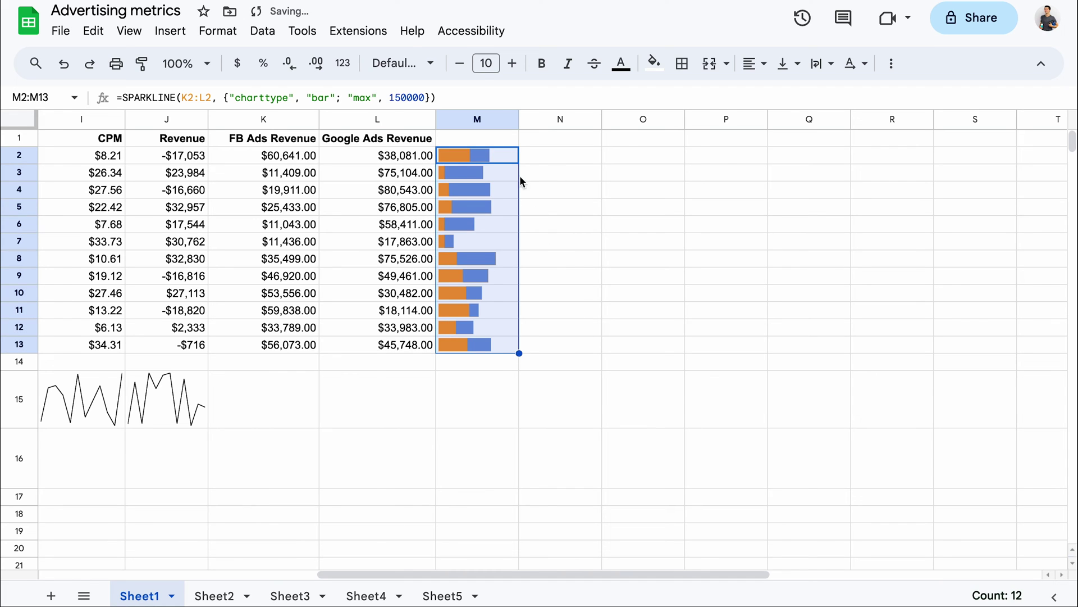
{"action": "left_click", "coordinate": [544, 164]}
{"action": "left_click", "coordinate": [511, 161]}
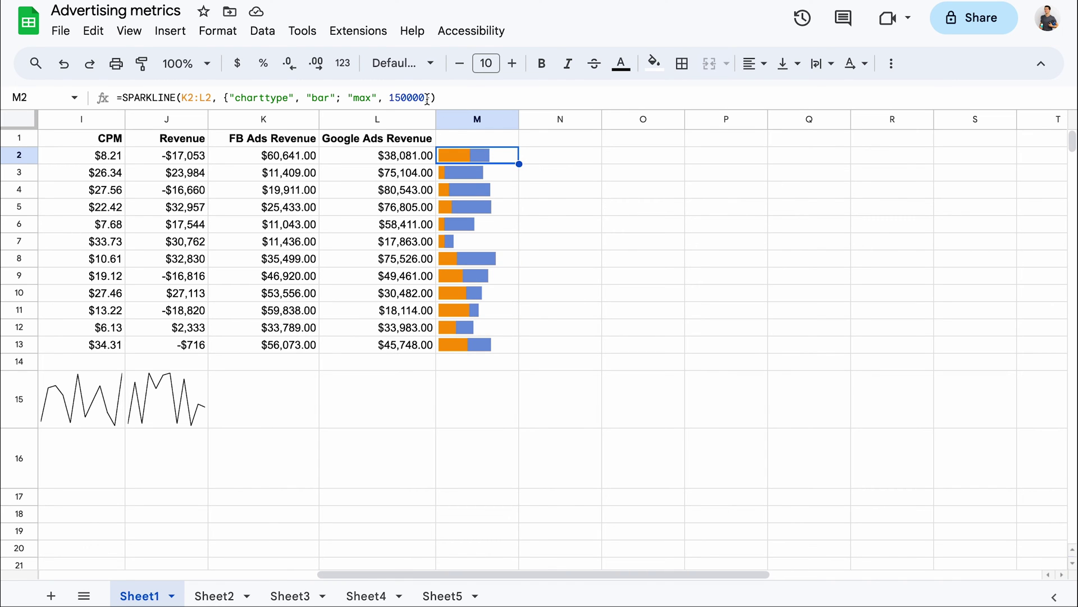
Step: Add "color2", "yellow" to M2's bar sparkline and fill it down through M13
{"action": "left_click", "coordinate": [457, 98]}
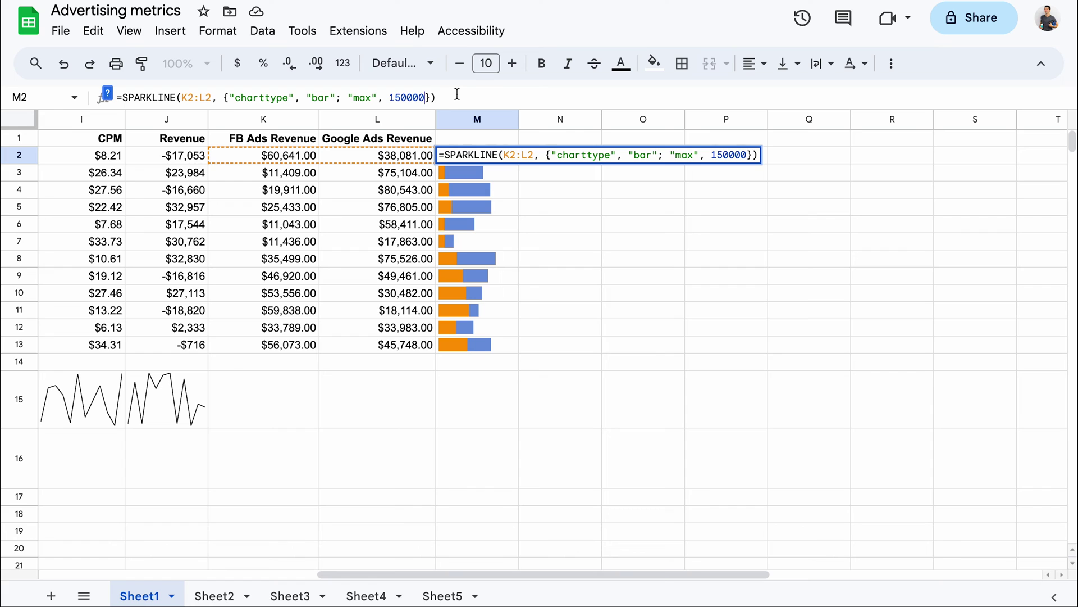
{"action": "type", "text": "; \"col"}
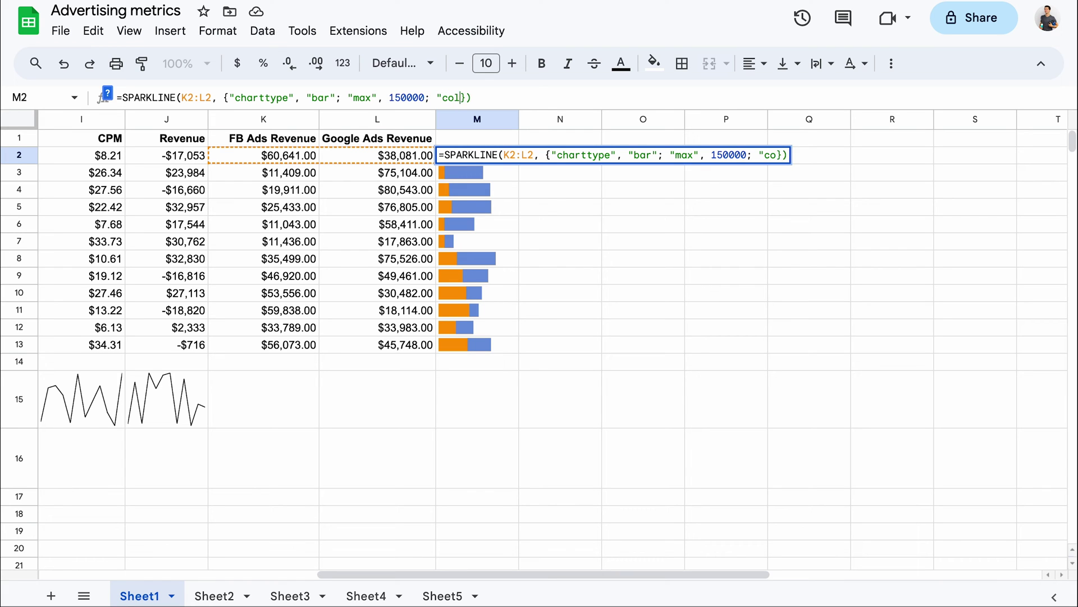
{"action": "type", "text": "or1\", \""}
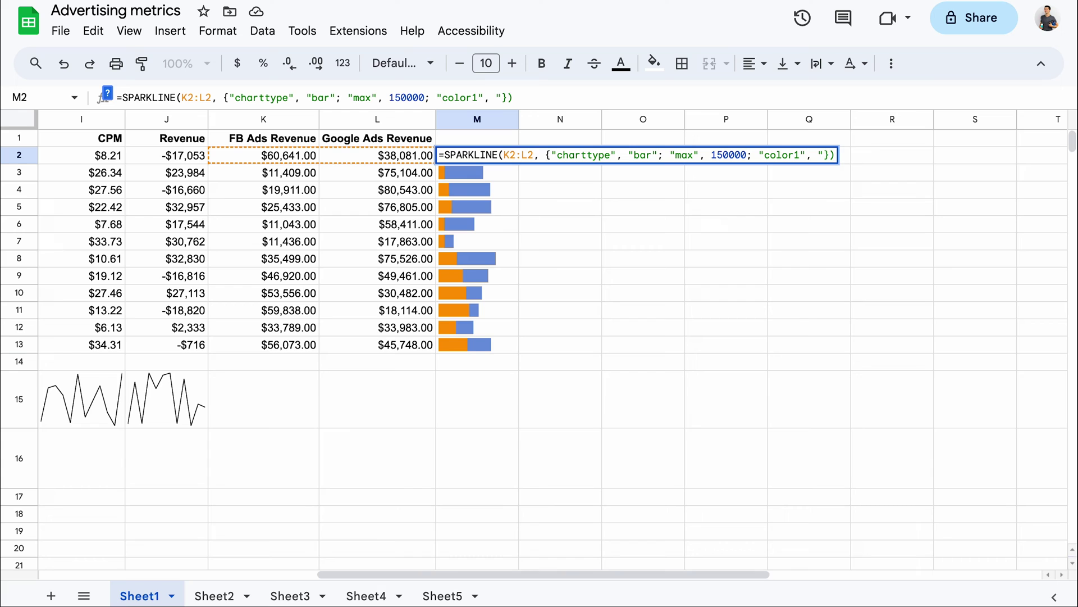
{"action": "type", "text": "blue\"; "}
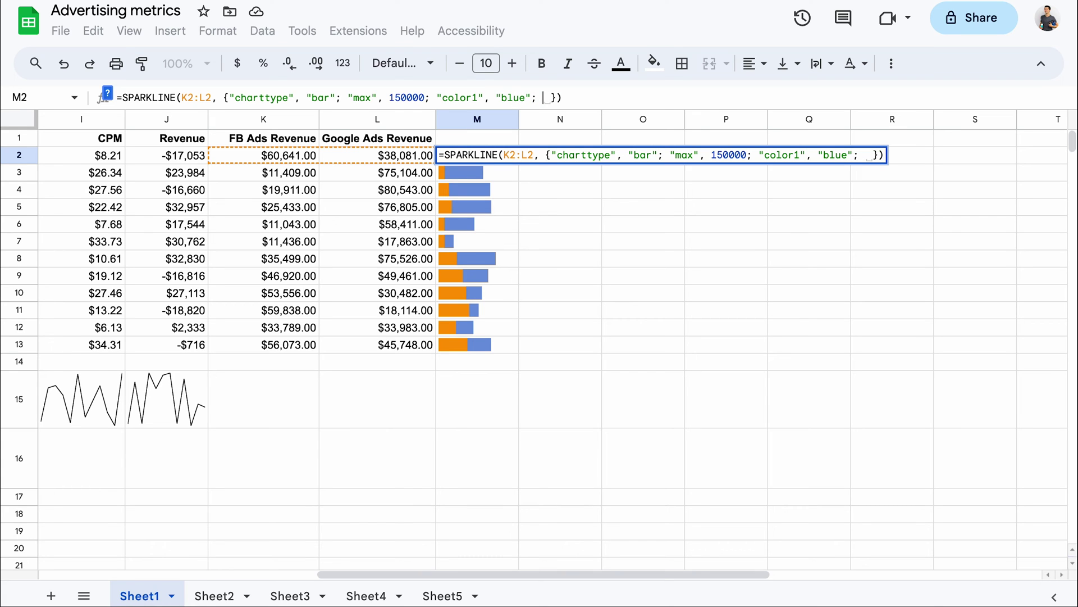
{"action": "type", "text": "\""}
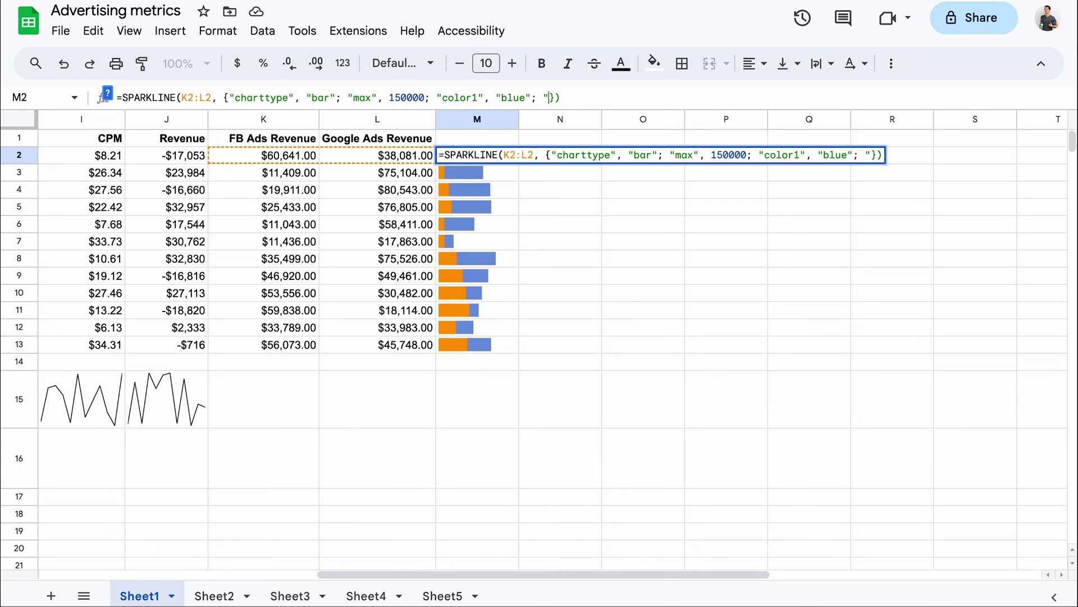
{"action": "type", "text": "color2\","}
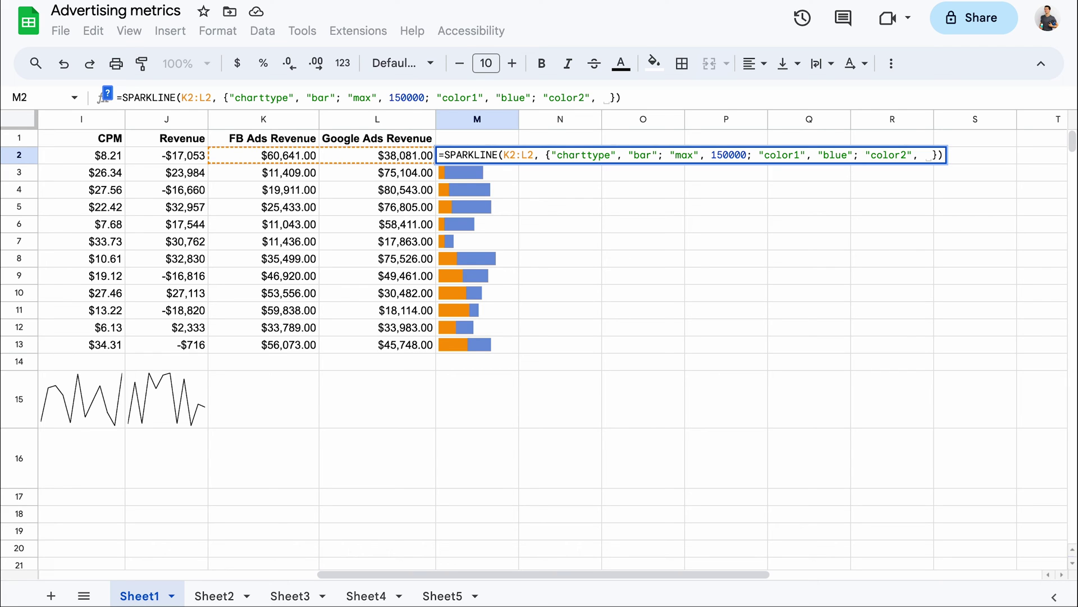
{"action": "type", "text": "\"yellow\""}
{"action": "key", "text": "Return"}
{"action": "left_click", "coordinate": [482, 156]}
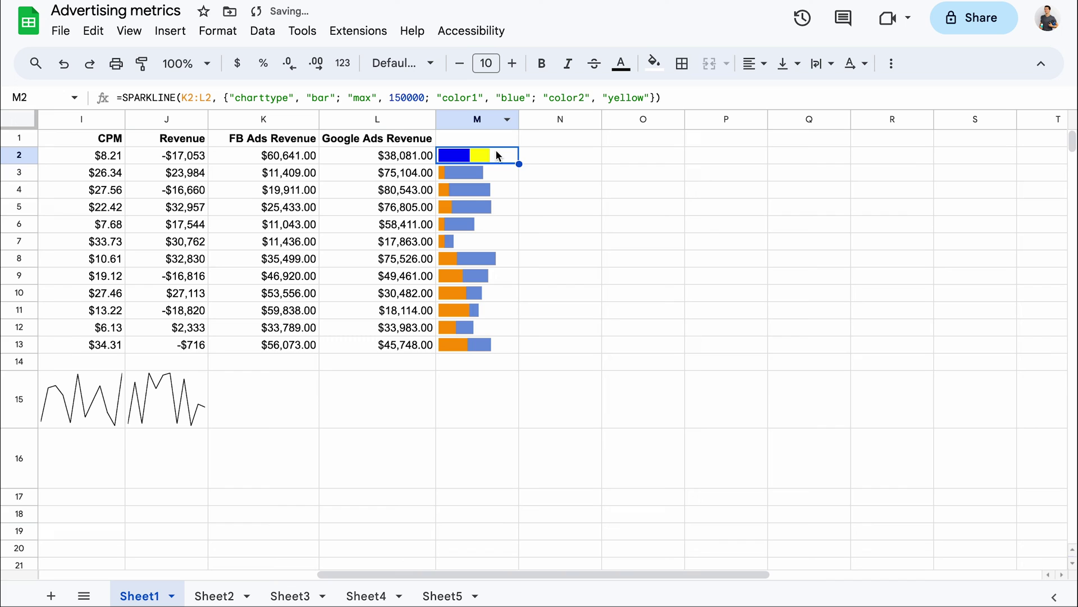
{"action": "left_click_drag", "start_coordinate": [518, 164], "coordinate": [519, 351]}
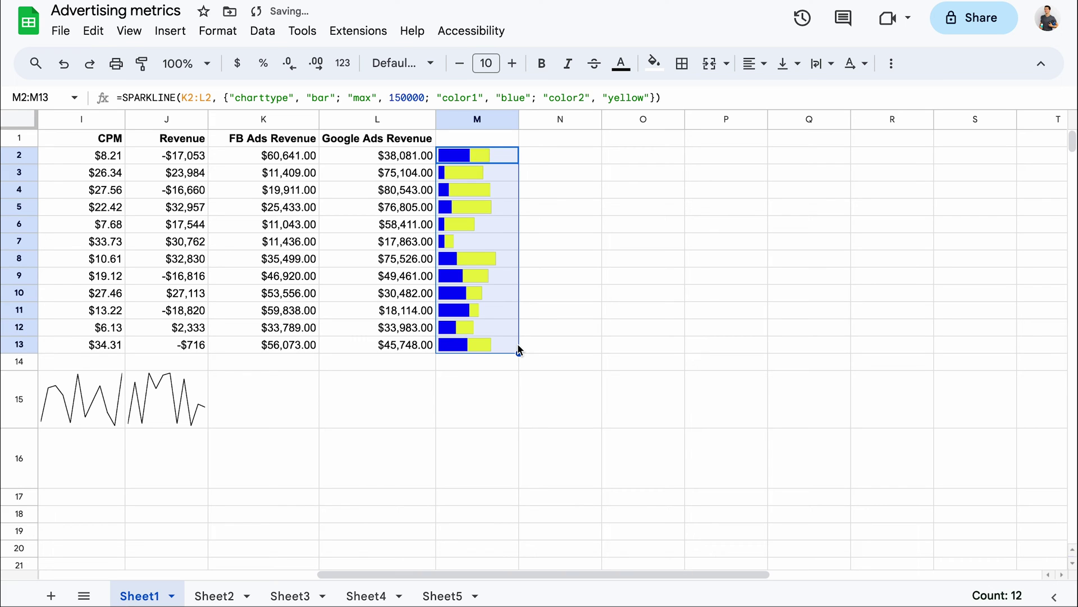
{"action": "left_click", "coordinate": [503, 156]}
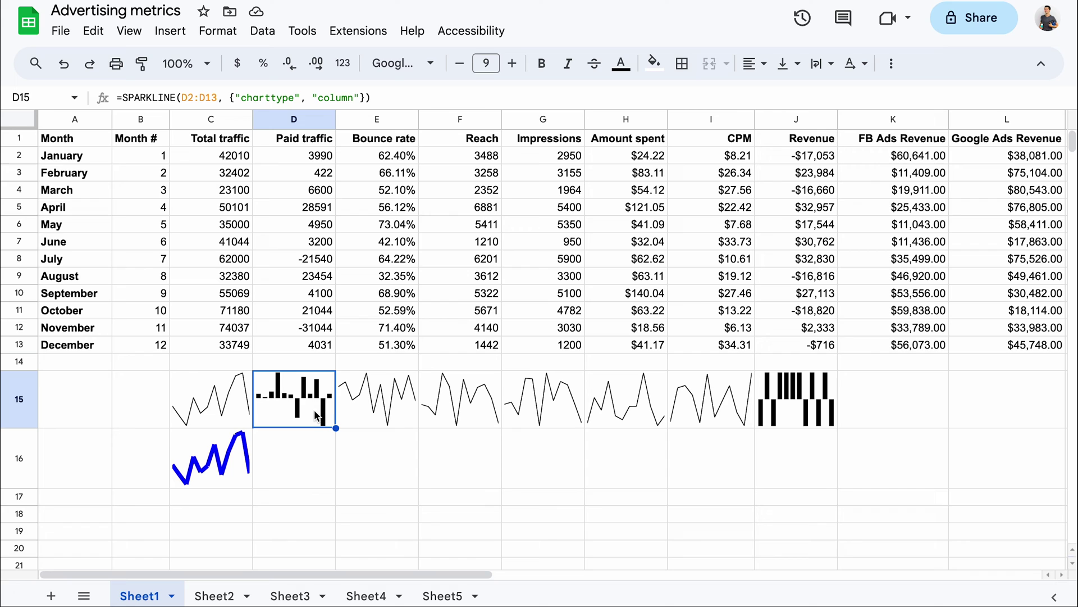
Step: Add "color", "green" to D15's Paid traffic column sparkline
{"action": "left_click", "coordinate": [371, 96]}
{"action": "type", "text": "; "}
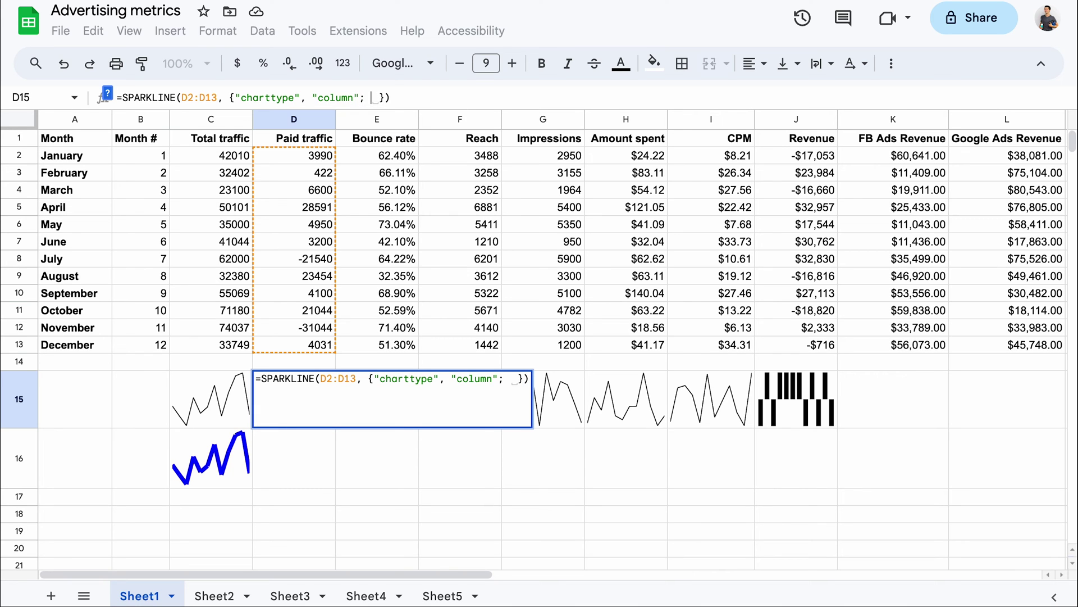
{"action": "type", "text": "\"color\", "}
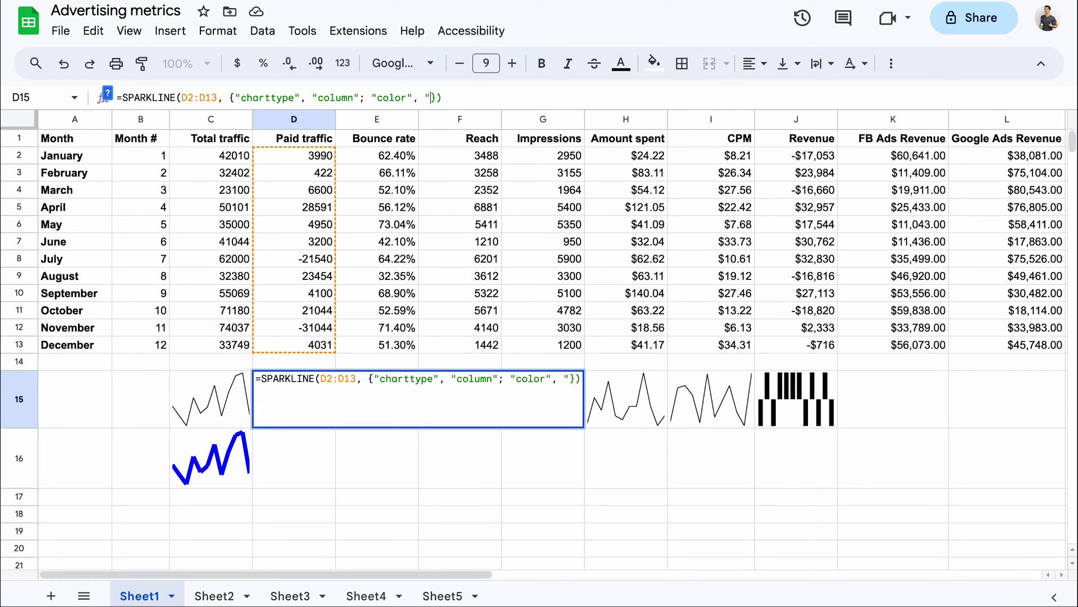
{"action": "type", "text": "\"green\""}
{"action": "key", "text": "Return"}
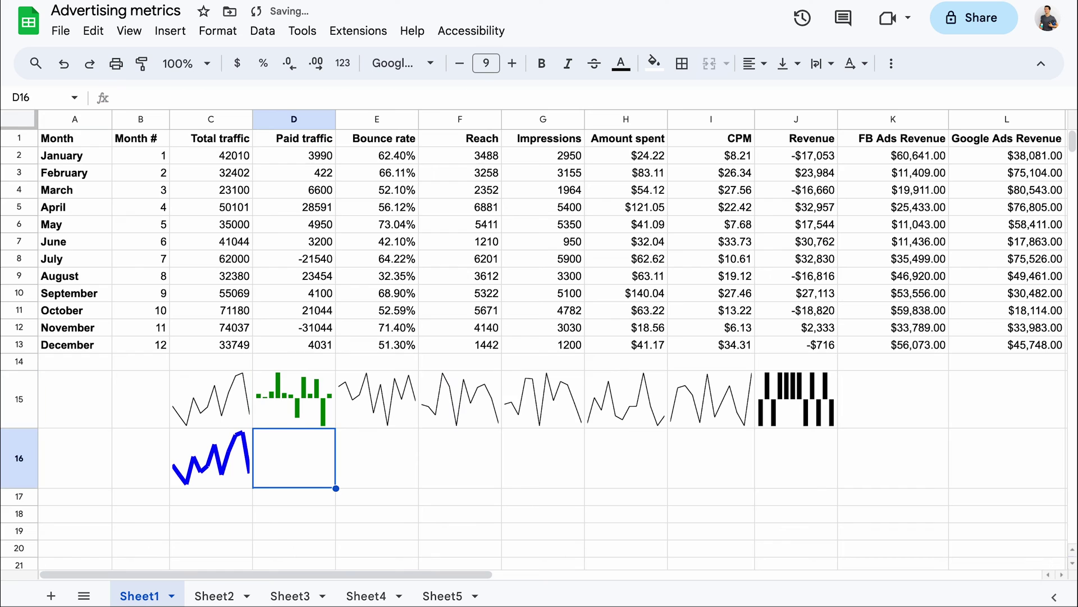
{"action": "left_click", "coordinate": [330, 415]}
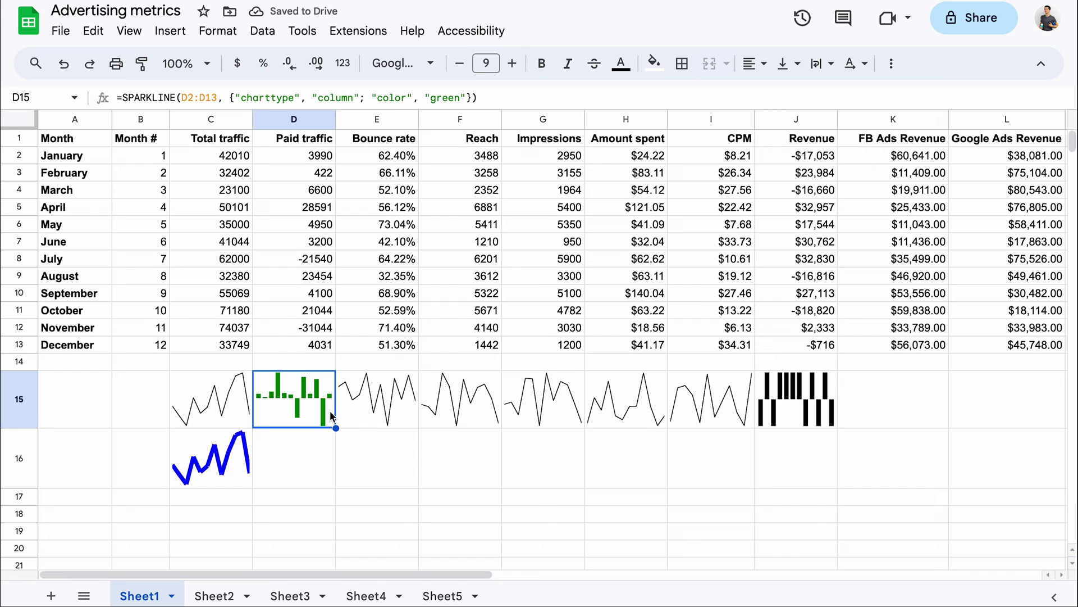
Step: Add lowcolor brown, negcolor black and lastcolor purple to D15's column sparkline
{"action": "double_click", "coordinate": [331, 415]}
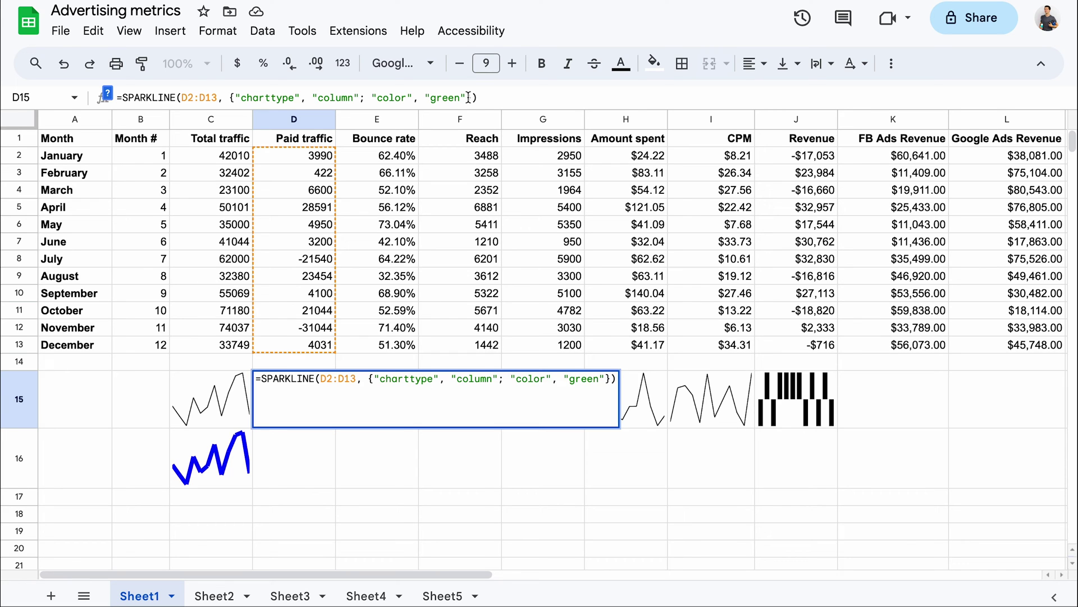
{"action": "type", "text": "; \"lowcol"}
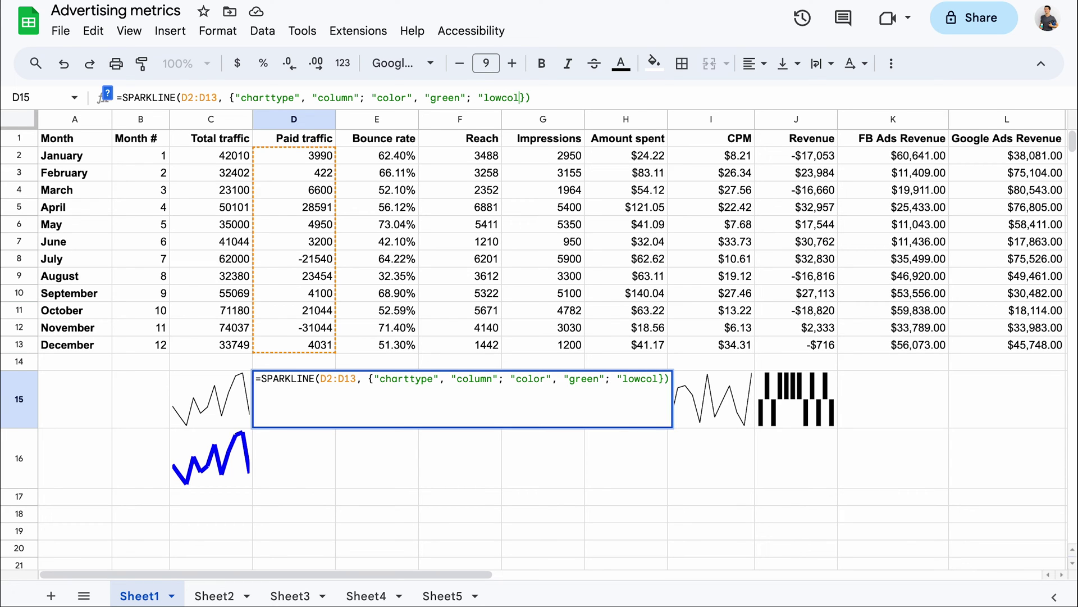
{"action": "type", "text": "or\", \""}
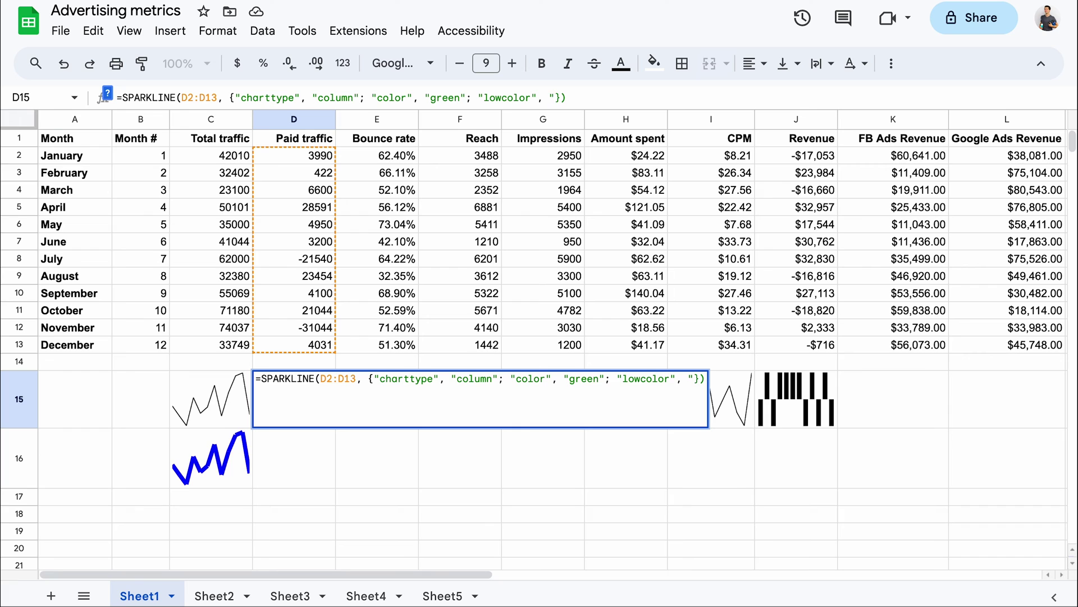
{"action": "type", "text": "brown\";  "}
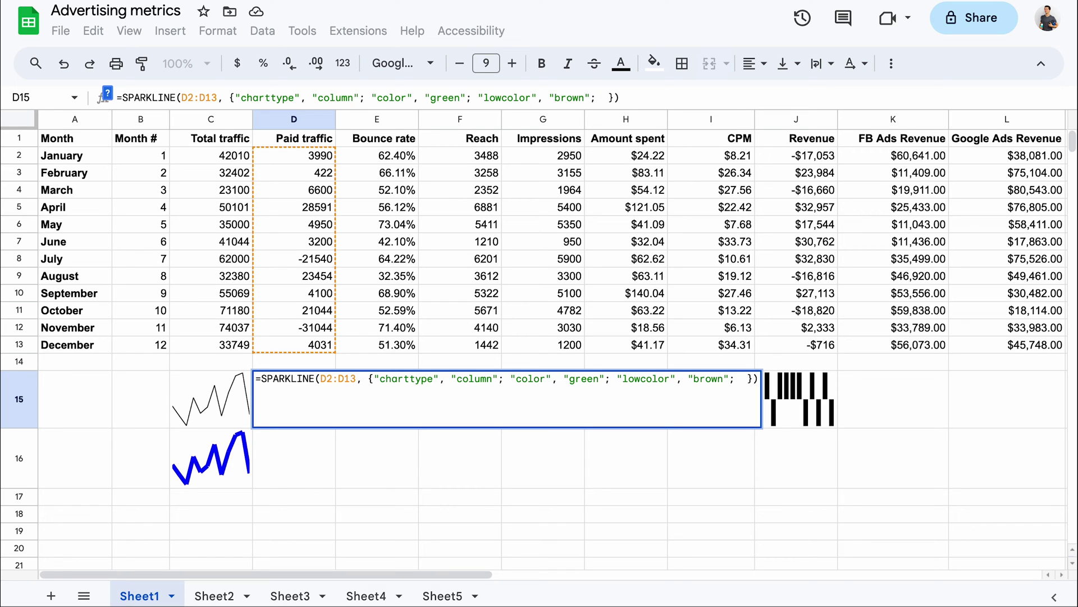
{"action": "type", "text": "\""}
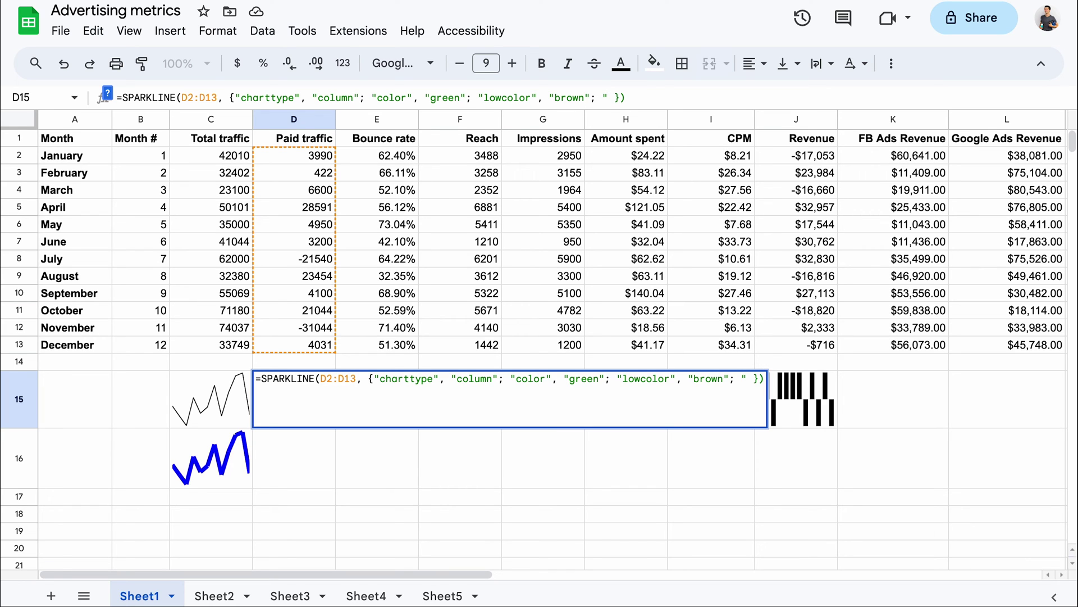
{"action": "type", "text": "negcolor\", "}
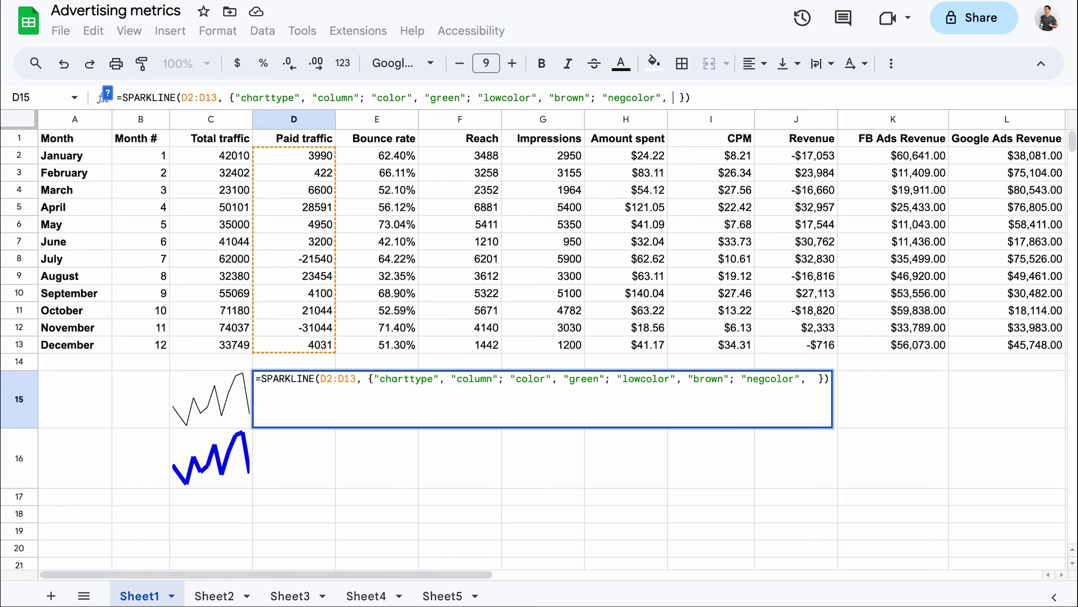
{"action": "type", "text": "\"bl"}
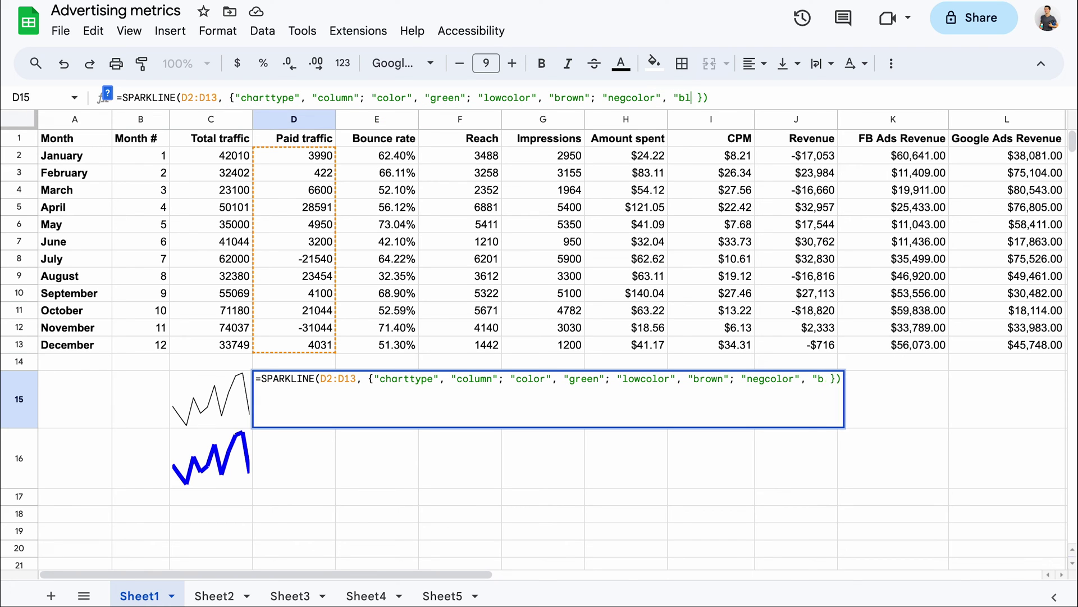
{"action": "type", "text": "ack\"; \""}
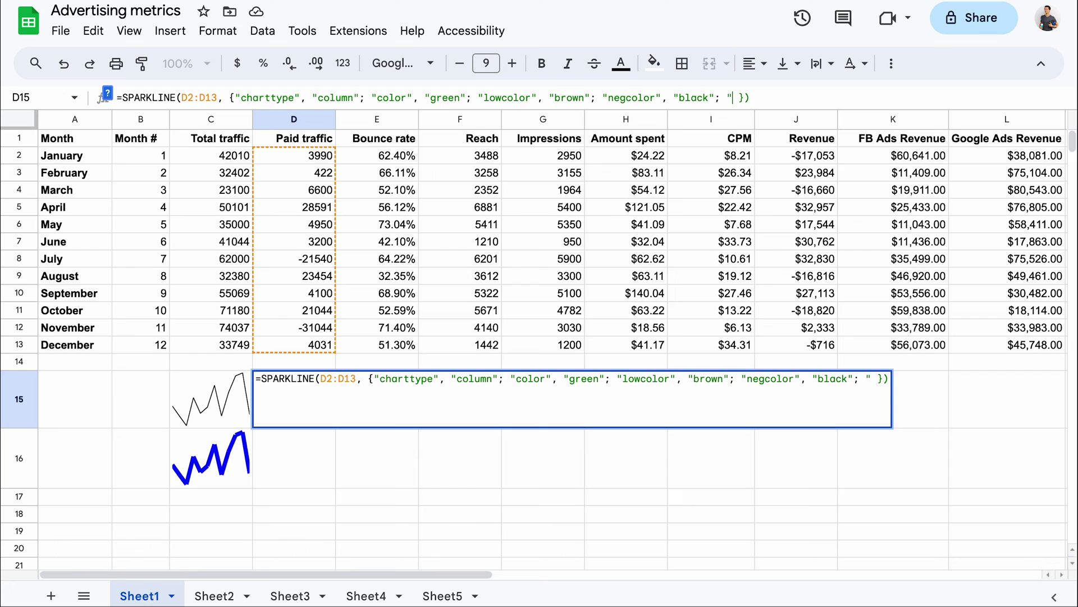
{"action": "type", "text": "lastcolor"}
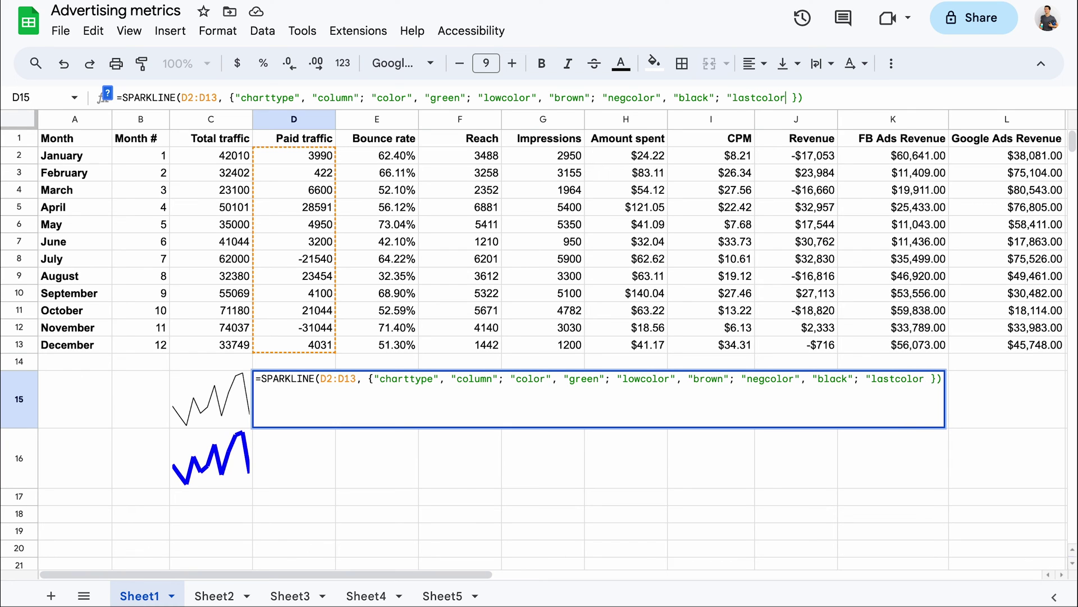
{"action": "type", "text": "\""}
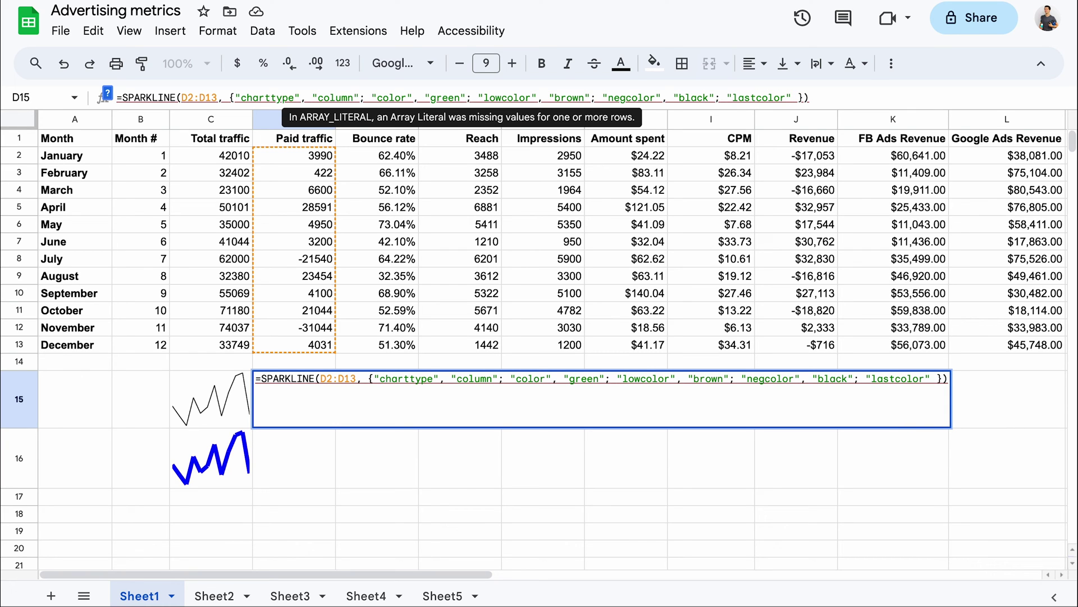
{"action": "type", "text": ", \""}
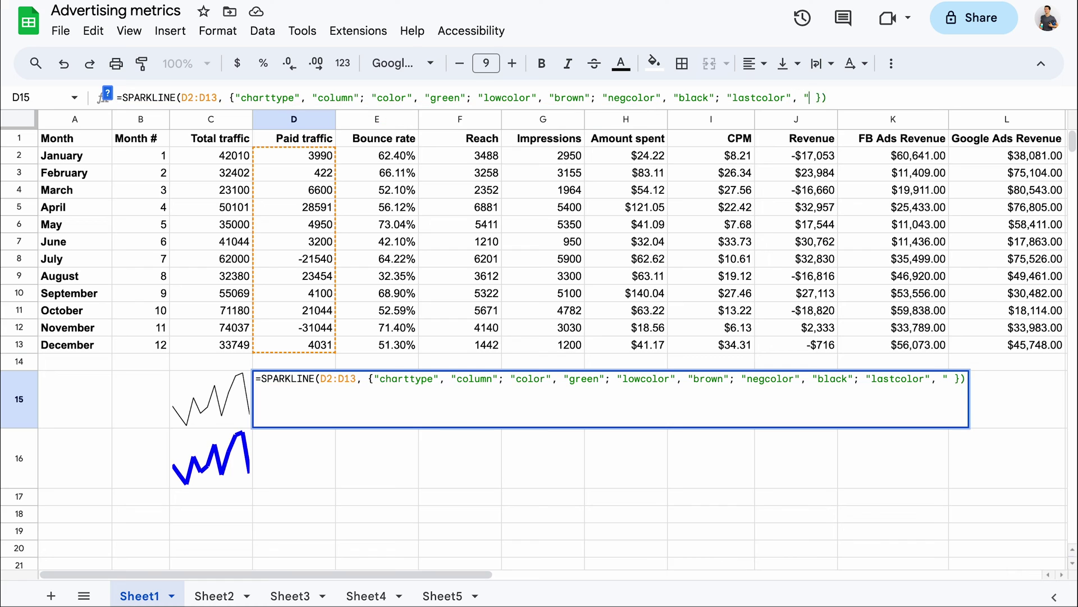
{"action": "type", "text": "purple\""}
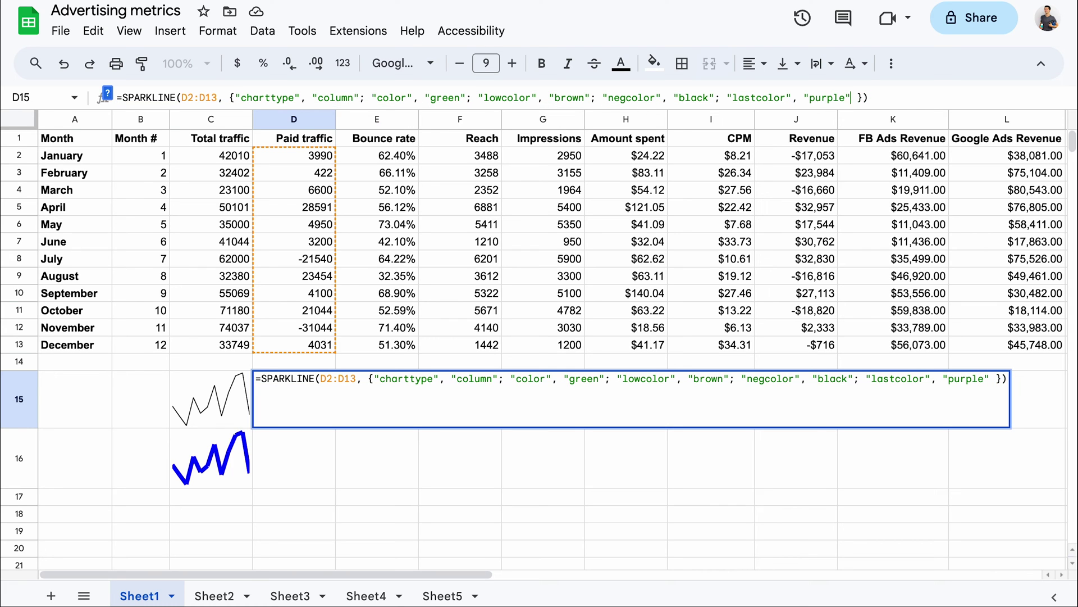
{"action": "key", "text": "Return"}
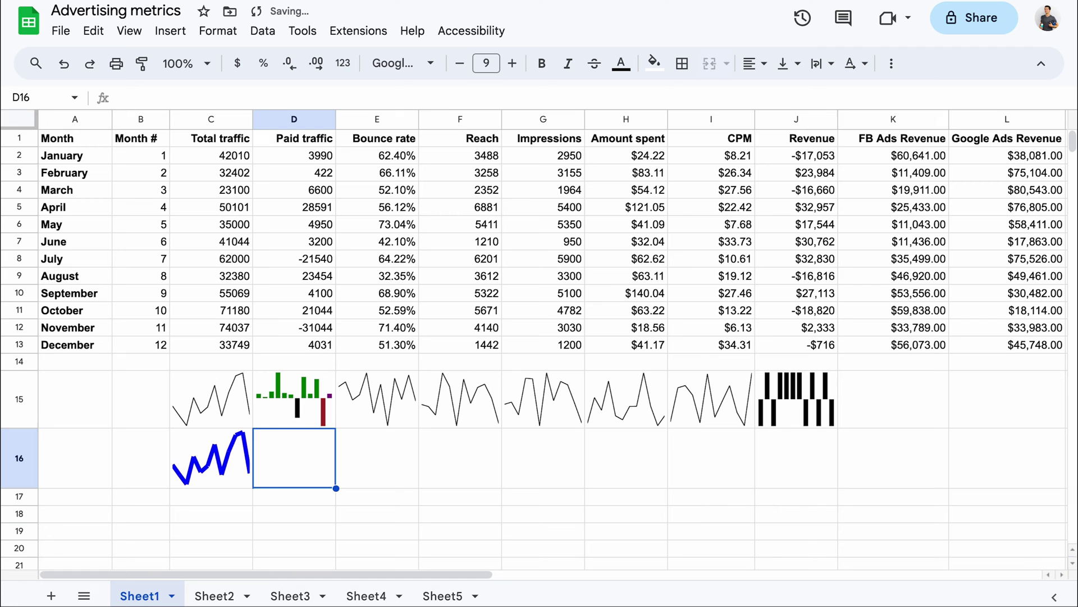
{"action": "left_click", "coordinate": [305, 410]}
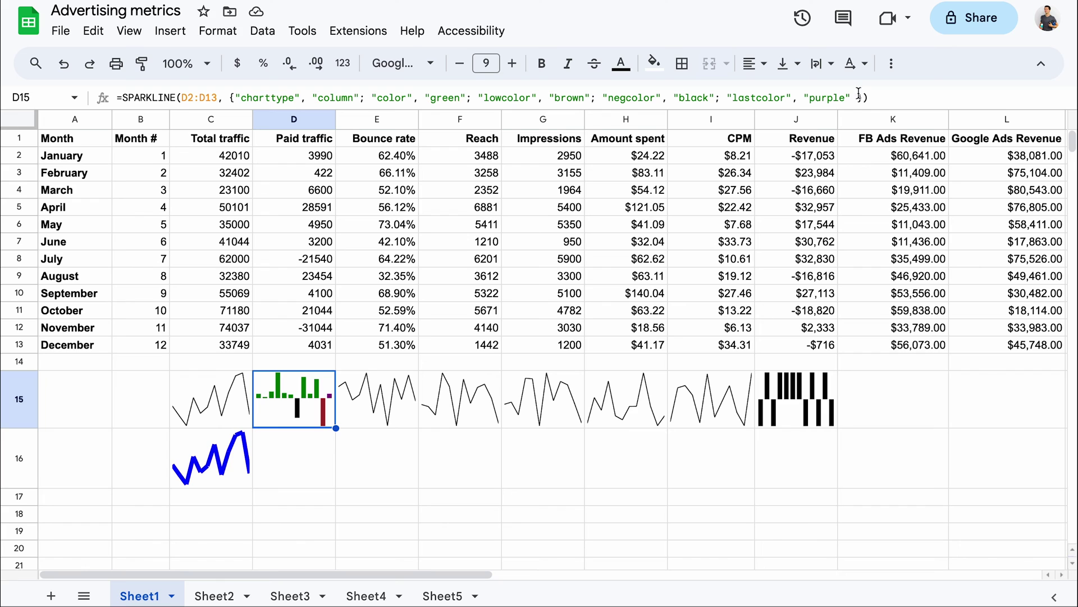
{"action": "type", "text": "; \"axis\", "}
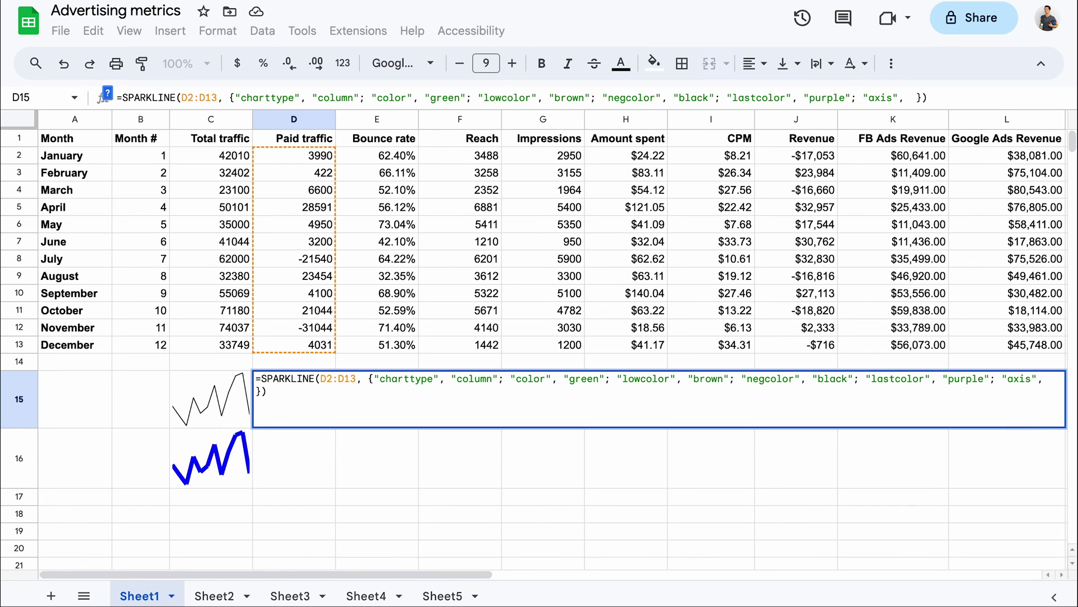
{"action": "type", "text": "True; \"axiscolor\""}
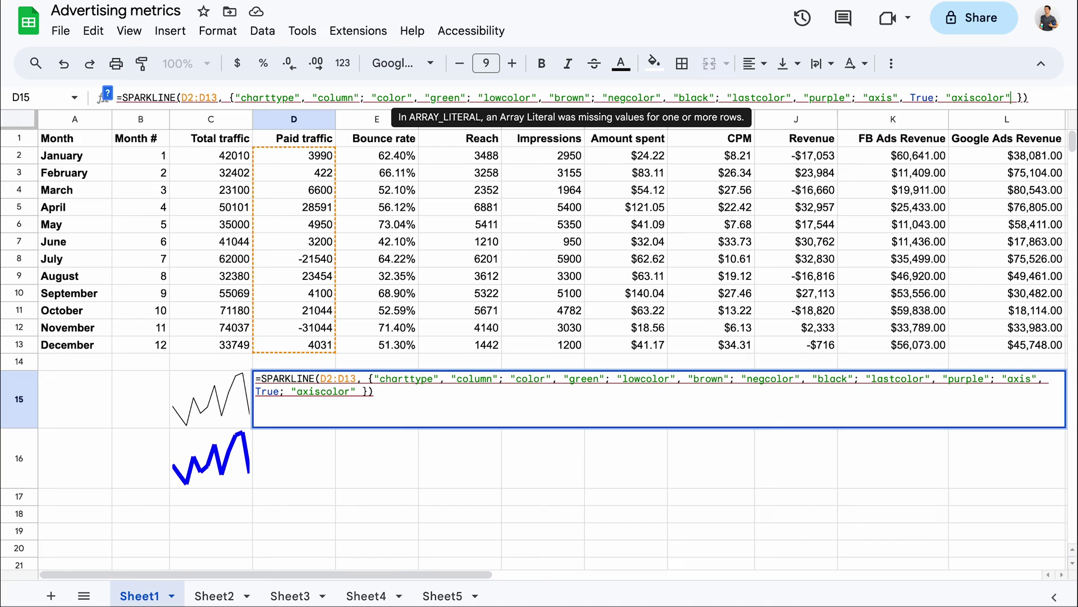
{"action": "type", "text": ", \"blue\""}
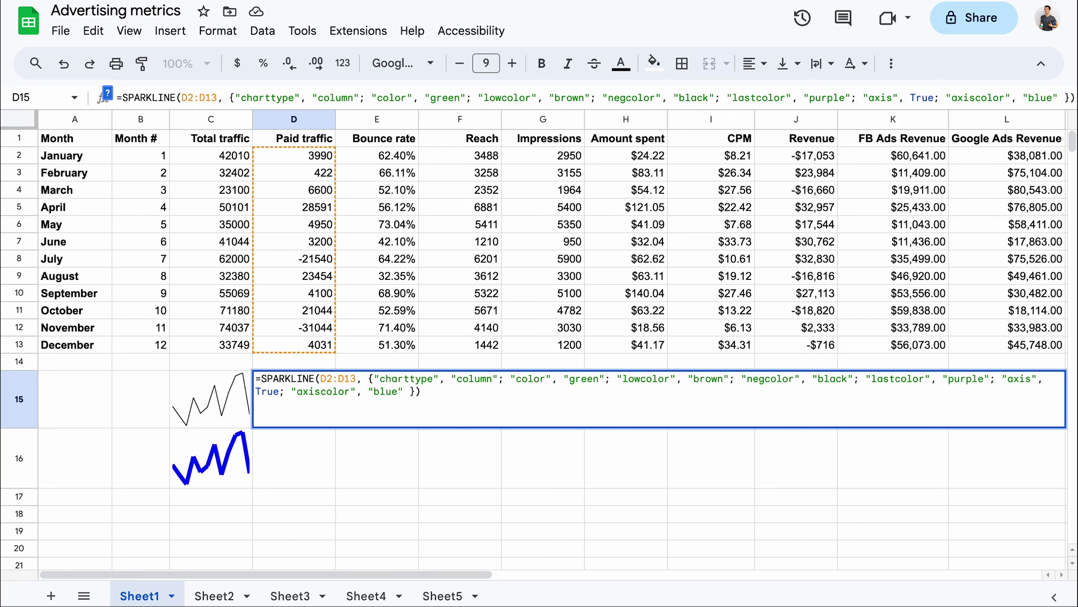
Step: Confirm the blue axis option on D15's sparkline and reselect the cell
{"action": "key", "text": "Return"}
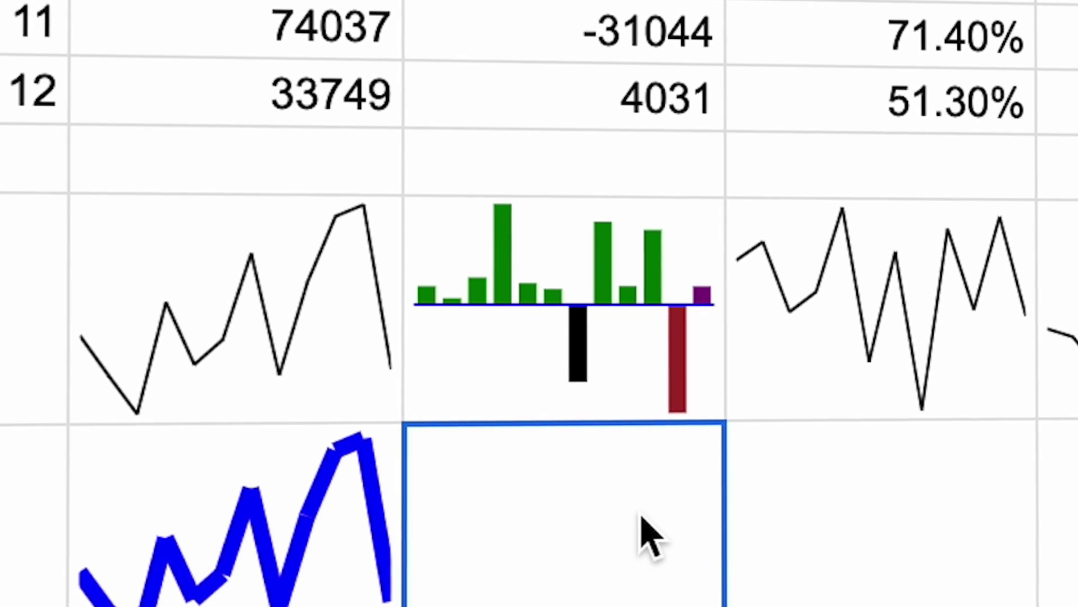
{"action": "left_click", "coordinate": [645, 374]}
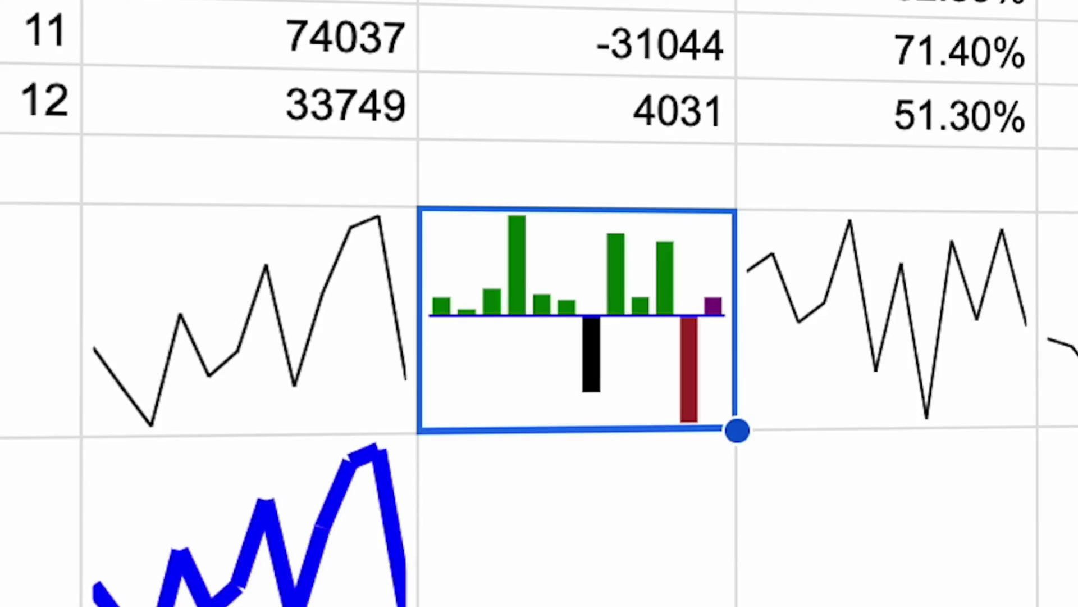
Step: Apply "ymin", 10000 to D15's sparkline, then remove it so all bars show again
{"action": "key", "text": "Return"}
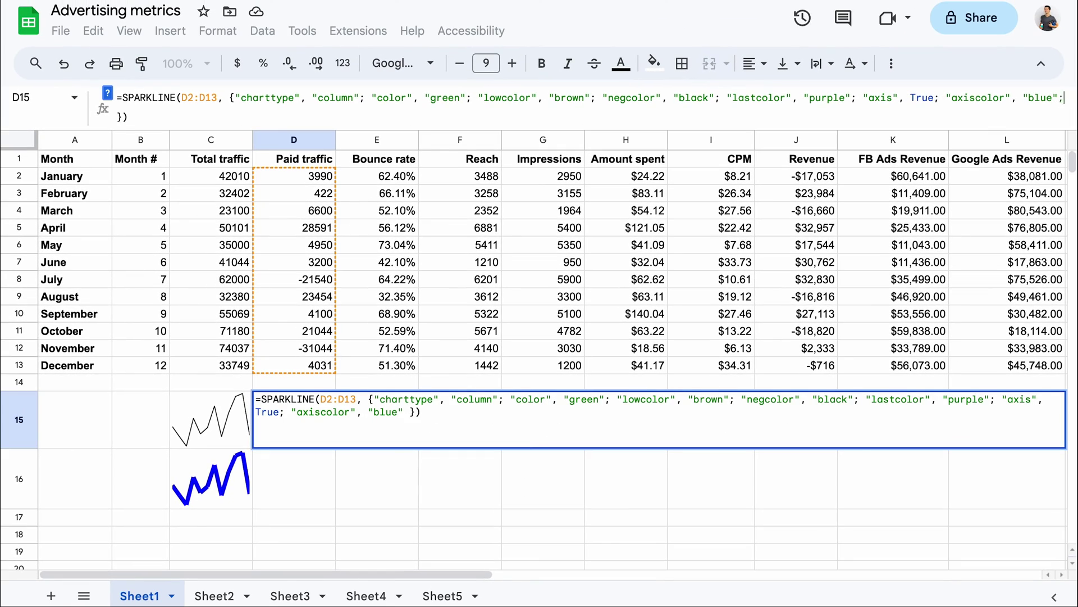
{"action": "type", "text": "\"ymin\","}
{"action": "type", "text": "10"}
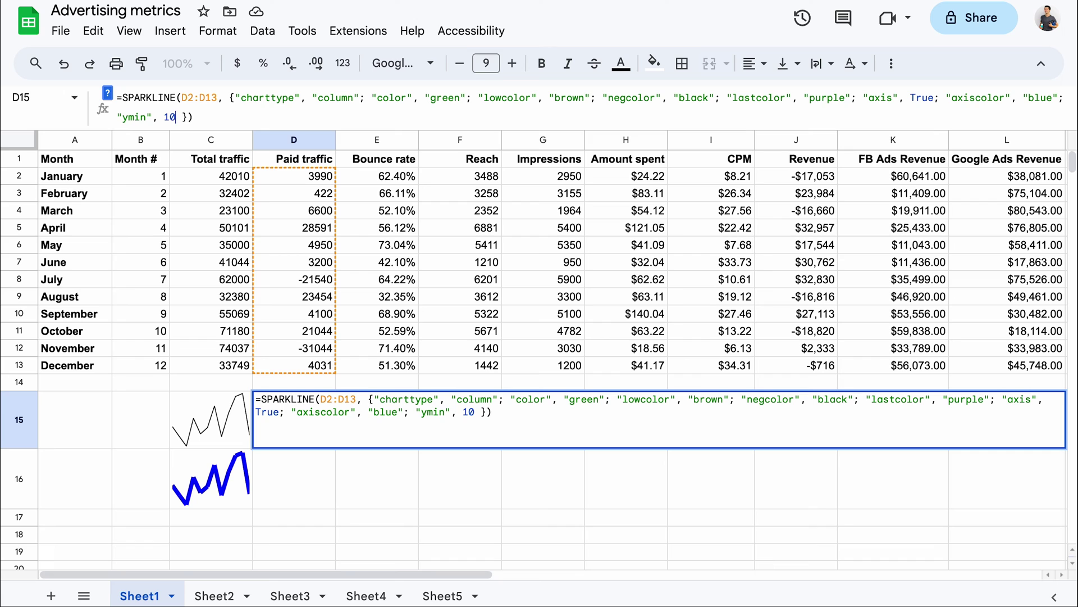
{"action": "type", "text": "000"}
{"action": "key", "text": "Return"}
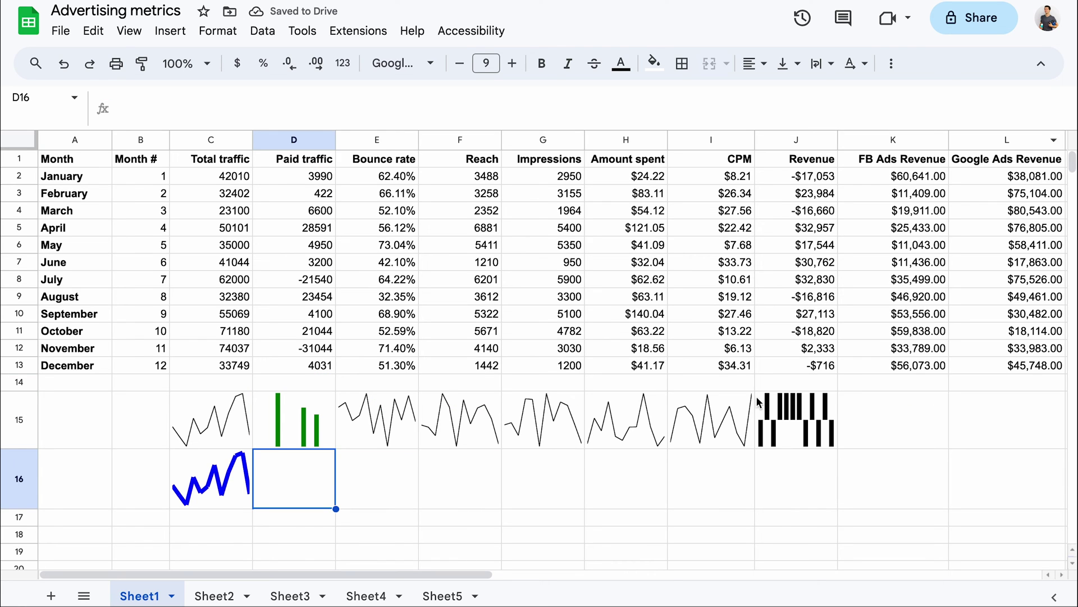
{"action": "double_click", "coordinate": [301, 430]}
{"action": "key", "text": "BackSpace"}
{"action": "key", "text": "BackSpace"}
{"action": "key", "text": "BackSpace"}
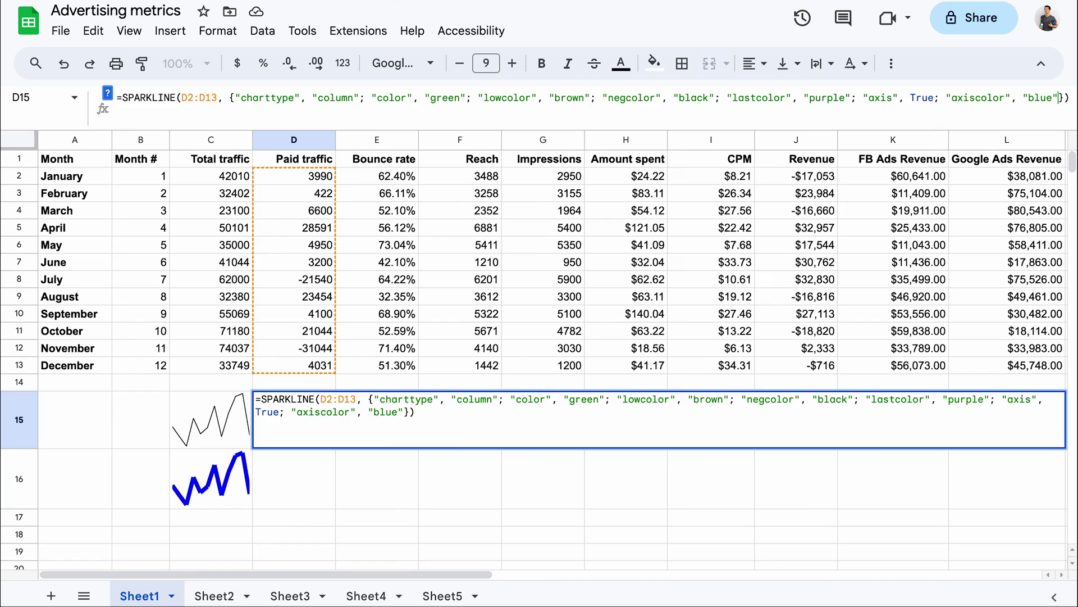
{"action": "key", "text": "Return"}
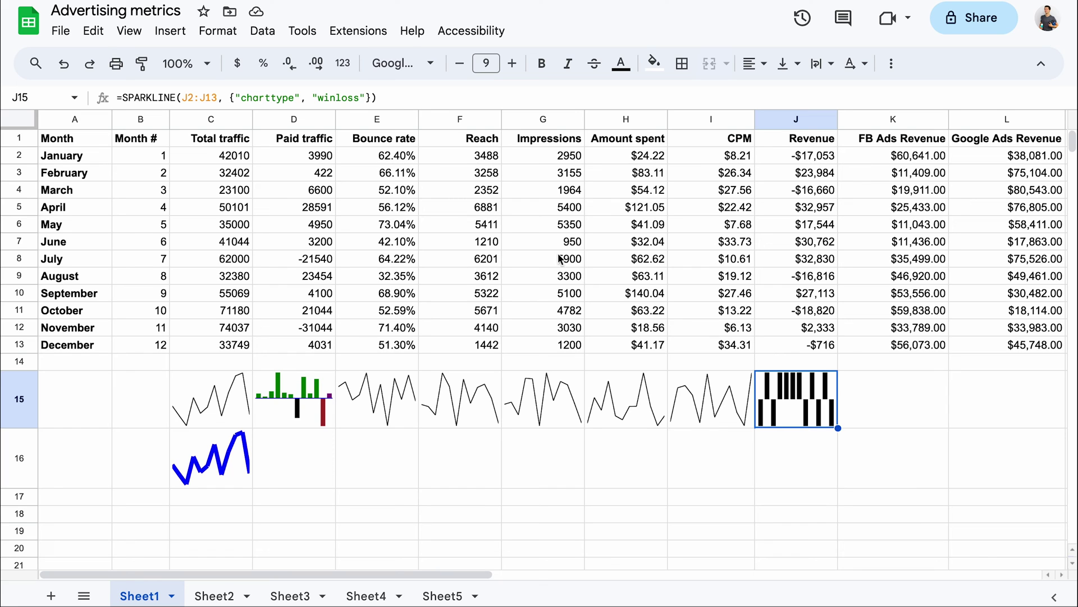
Step: Add "color", "green" and "negcolor", "red" to J15's Revenue win/loss sparkline
{"action": "left_click", "coordinate": [367, 99]}
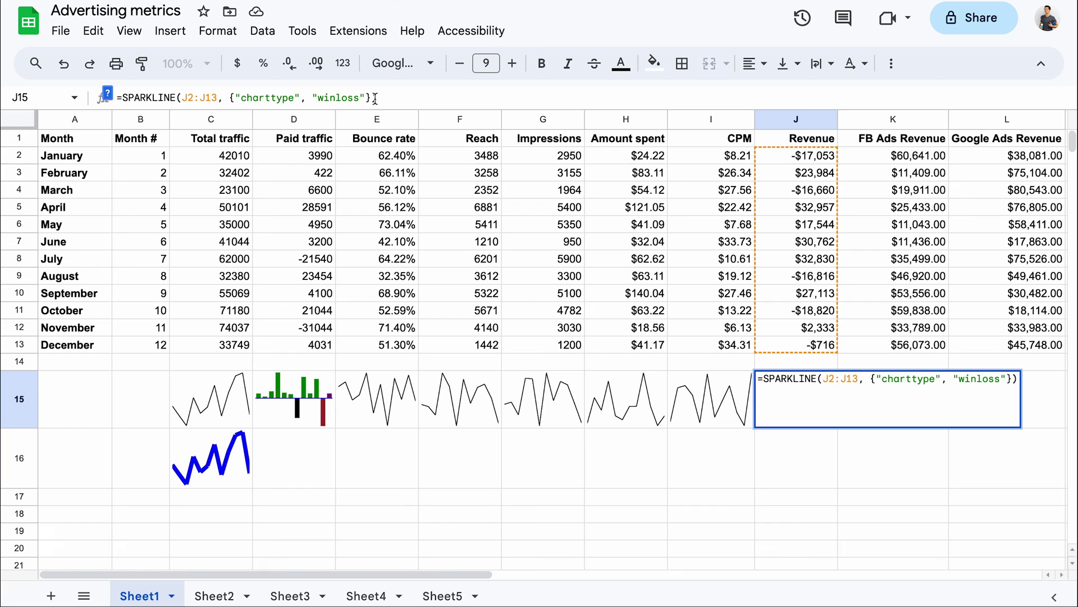
{"action": "type", "text": "; \"col"}
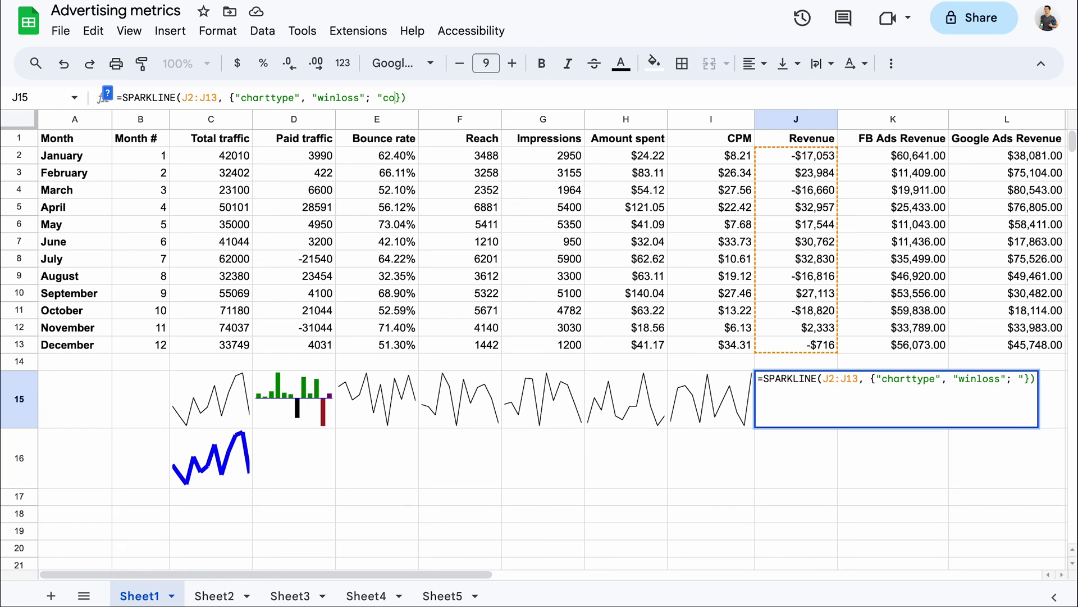
{"action": "type", "text": "or"}
{"action": "type", "text": "\", "}
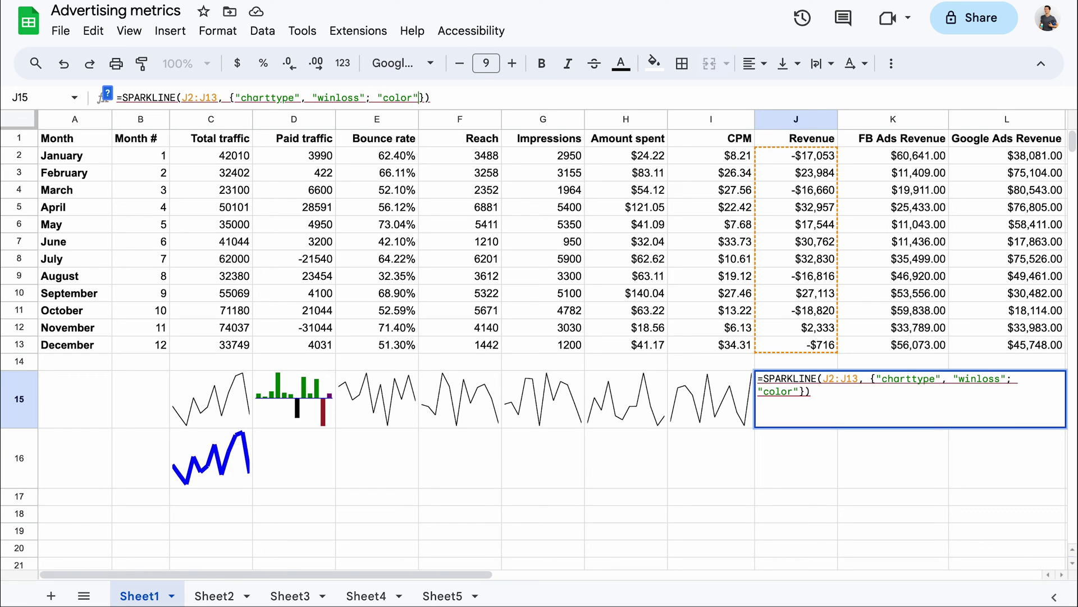
{"action": "type", "text": "\"gre"}
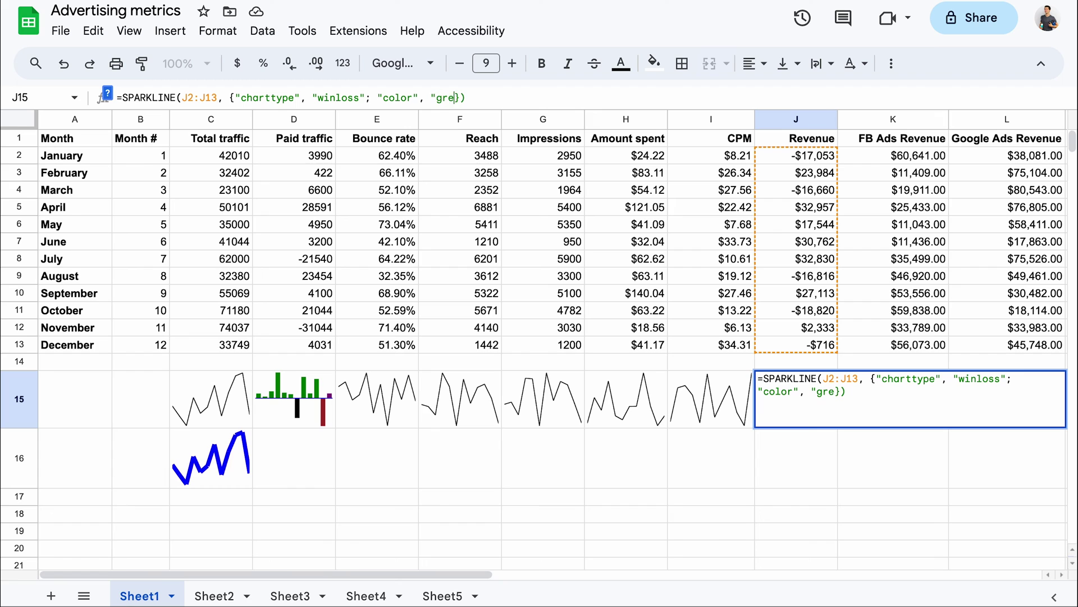
{"action": "type", "text": "en\"; "}
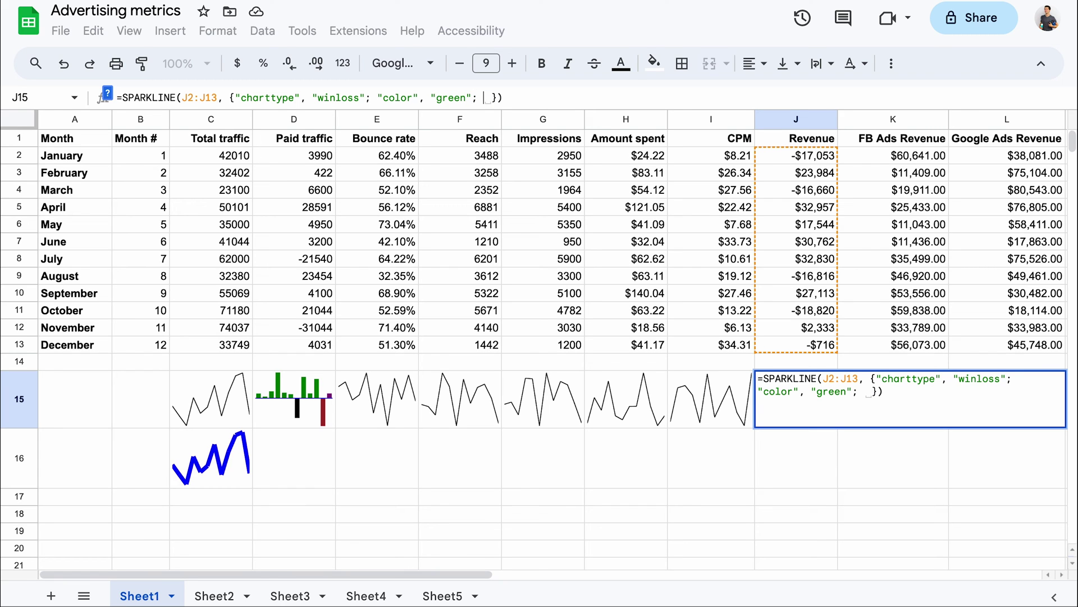
{"action": "type", "text": "\""}
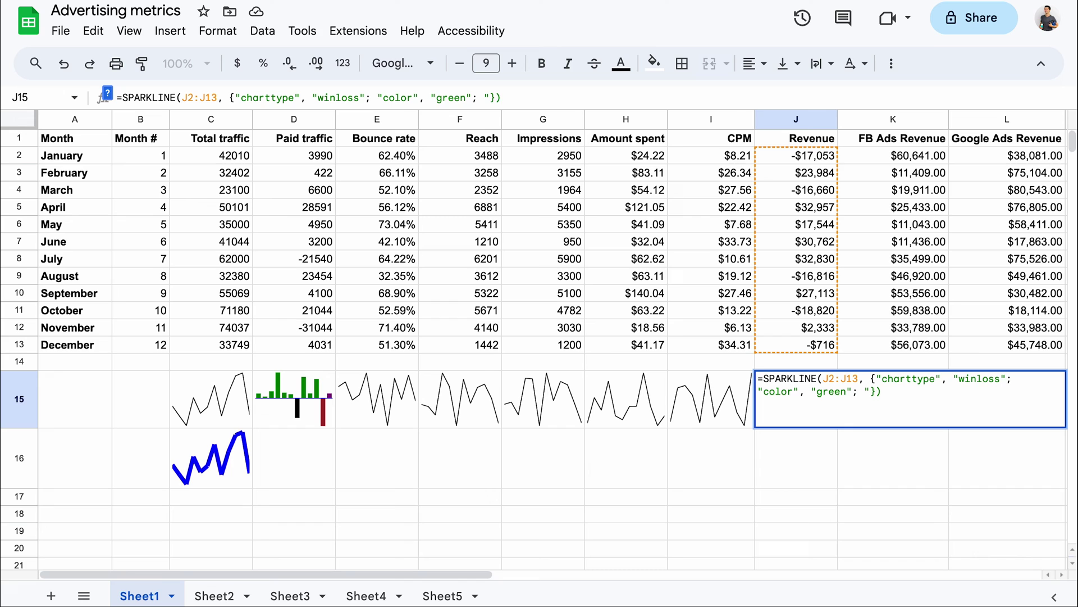
{"action": "type", "text": "negcolor\""}
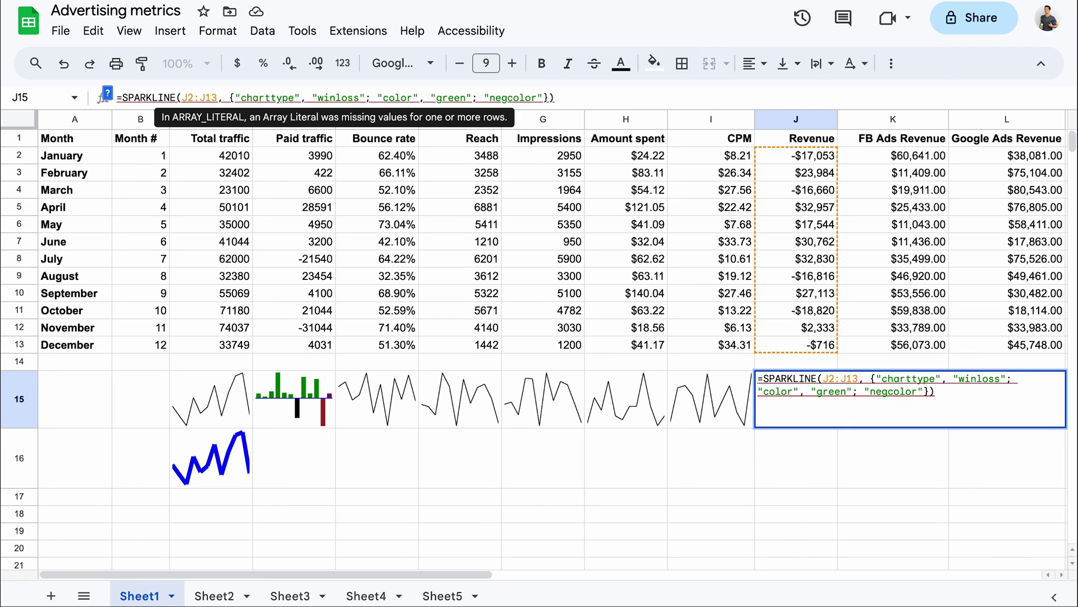
{"action": "type", "text": ", \"red"}
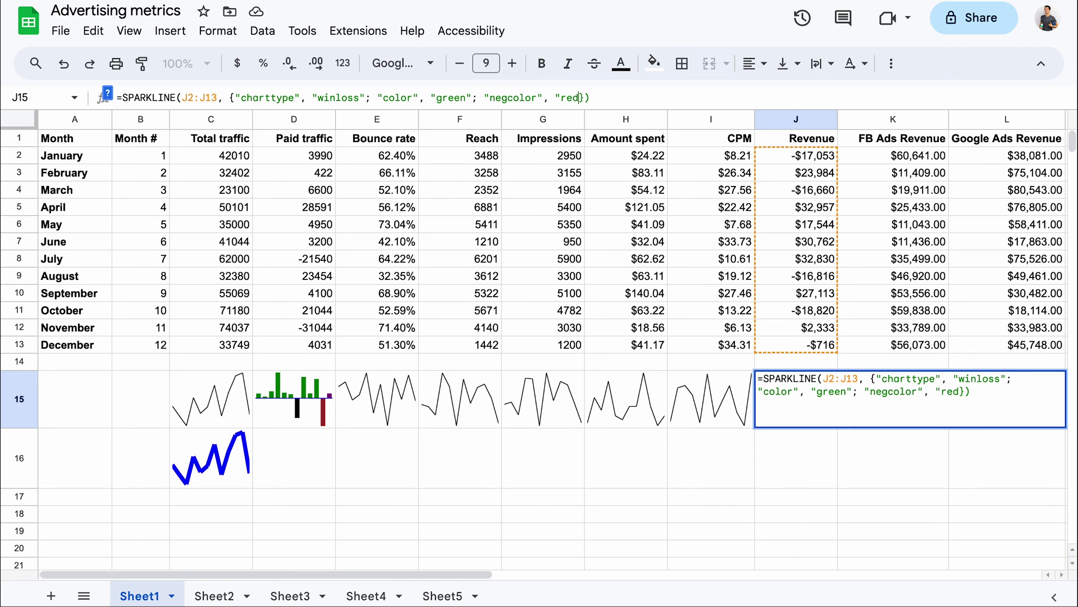
{"action": "type", "text": "\""}
{"action": "key", "text": "Return"}
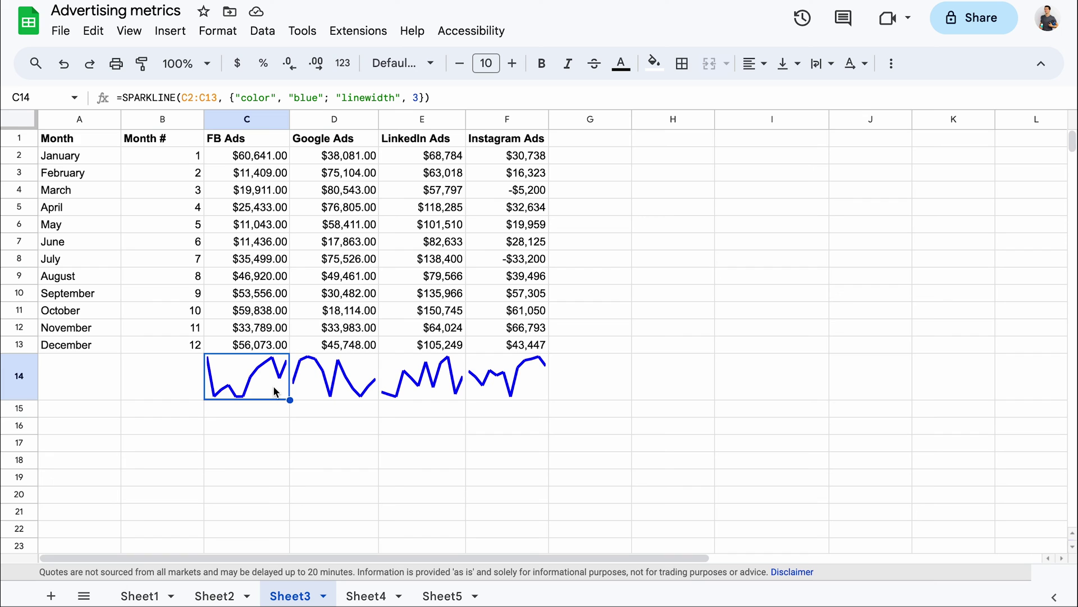
Step: Enter =SUM(C2:F2) in G2 and accept the autofill for the remaining months
{"action": "left_click", "coordinate": [589, 156]}
{"action": "type", "text": "=SUM"}
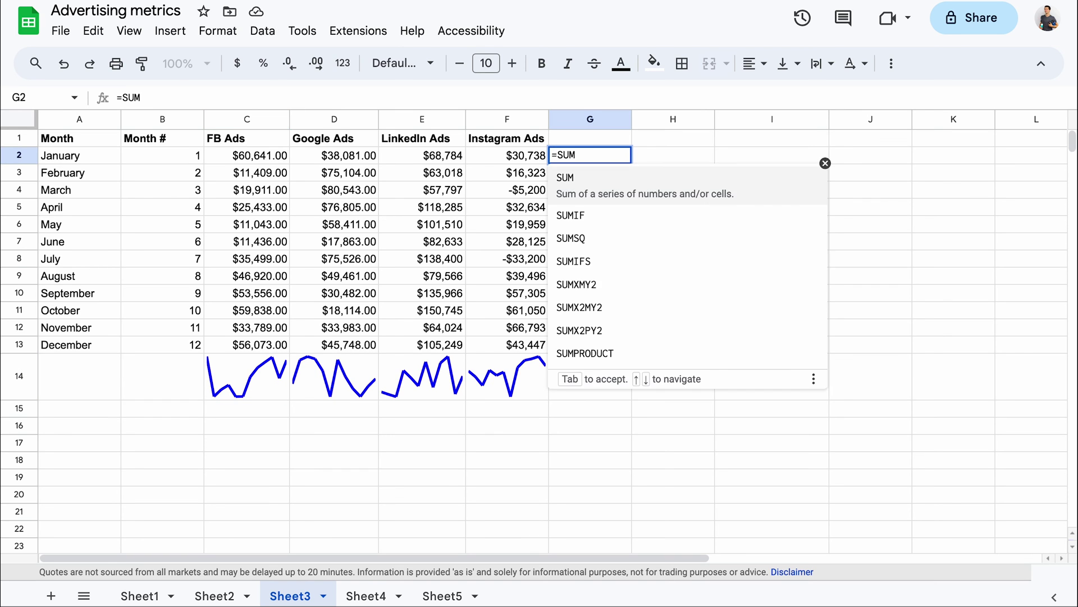
{"action": "type", "text": "("}
{"action": "left_click_drag", "start_coordinate": [269, 160], "coordinate": [538, 160]}
{"action": "key", "text": "Return"}
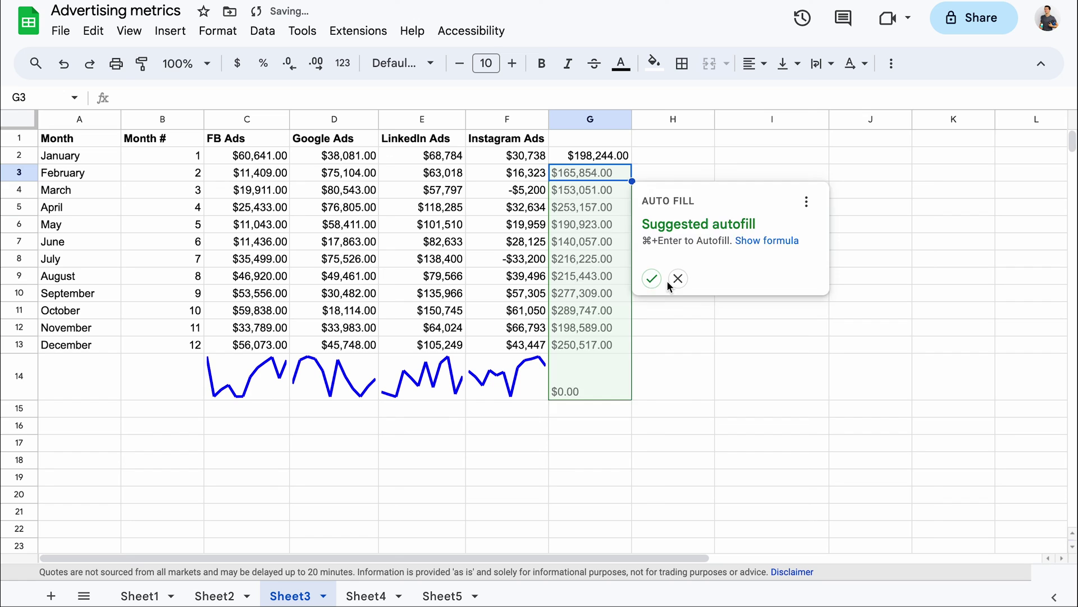
{"action": "left_click", "coordinate": [651, 279]}
Step: Enter =SPARKLINE(G2:G13) in G14 to chart the monthly totals
{"action": "left_click", "coordinate": [616, 390]}
{"action": "type", "text": "=SPA"}
{"action": "key", "text": "Tab"}
{"action": "left_click_drag", "start_coordinate": [579, 160], "coordinate": [597, 345]}
{"action": "key", "text": "Return"}
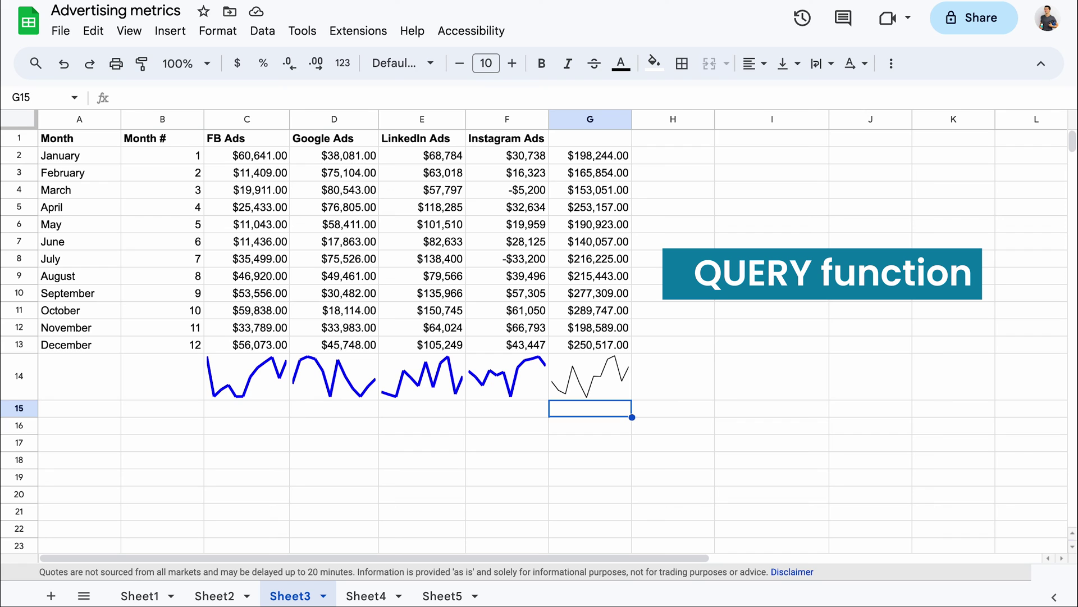
Step: Clear the totals column and its sparkline, leaving G14 selected
{"action": "left_click_drag", "start_coordinate": [601, 154], "coordinate": [592, 377]}
{"action": "key", "text": "Delete"}
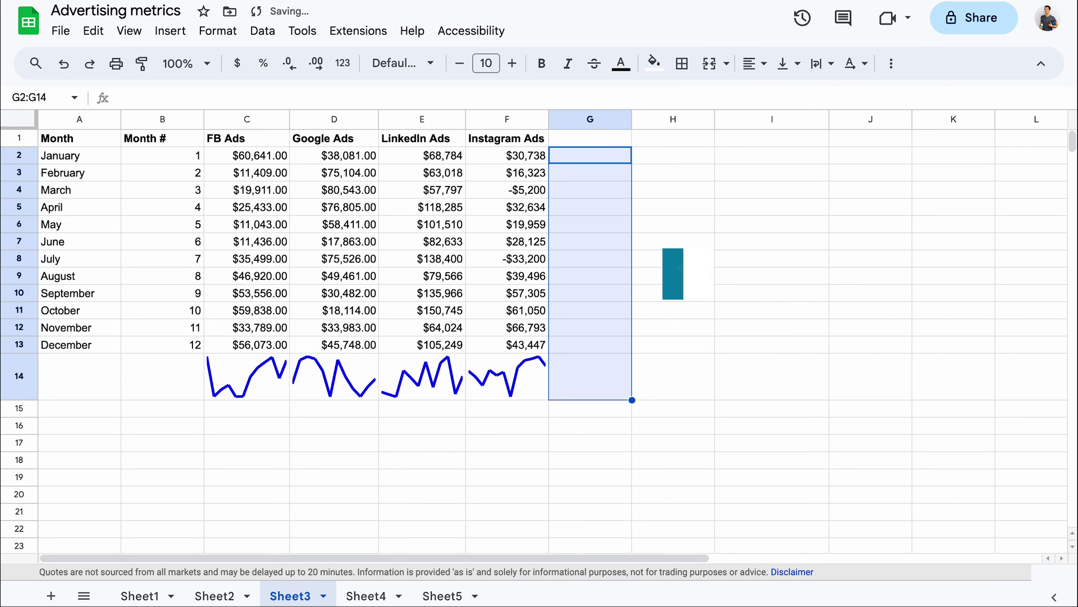
{"action": "left_click", "coordinate": [596, 384]}
{"action": "type", "text": "=QUE"}
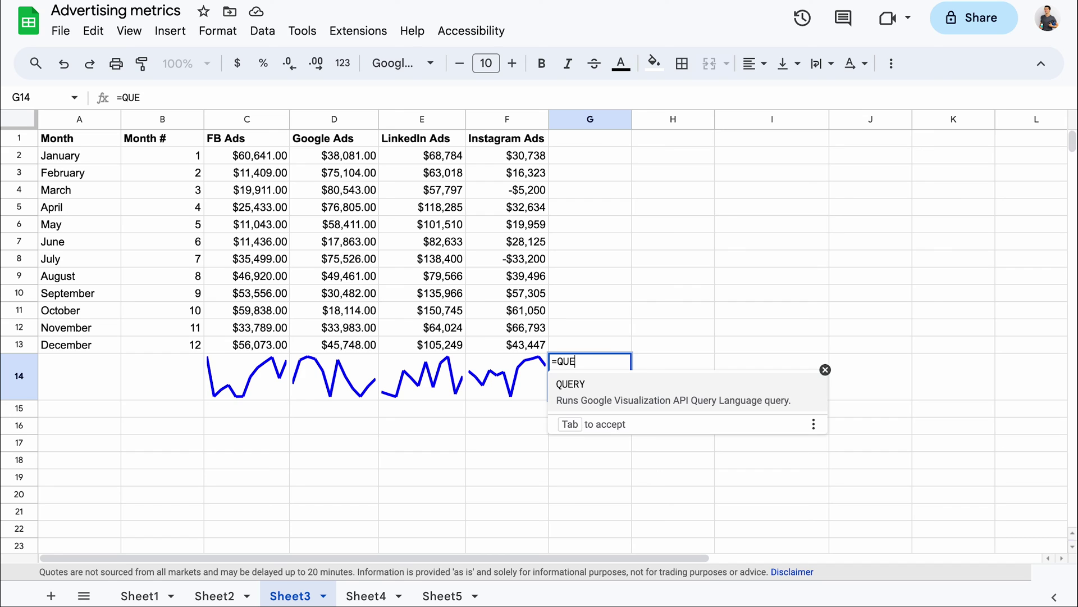
{"action": "type", "text": "RY("}
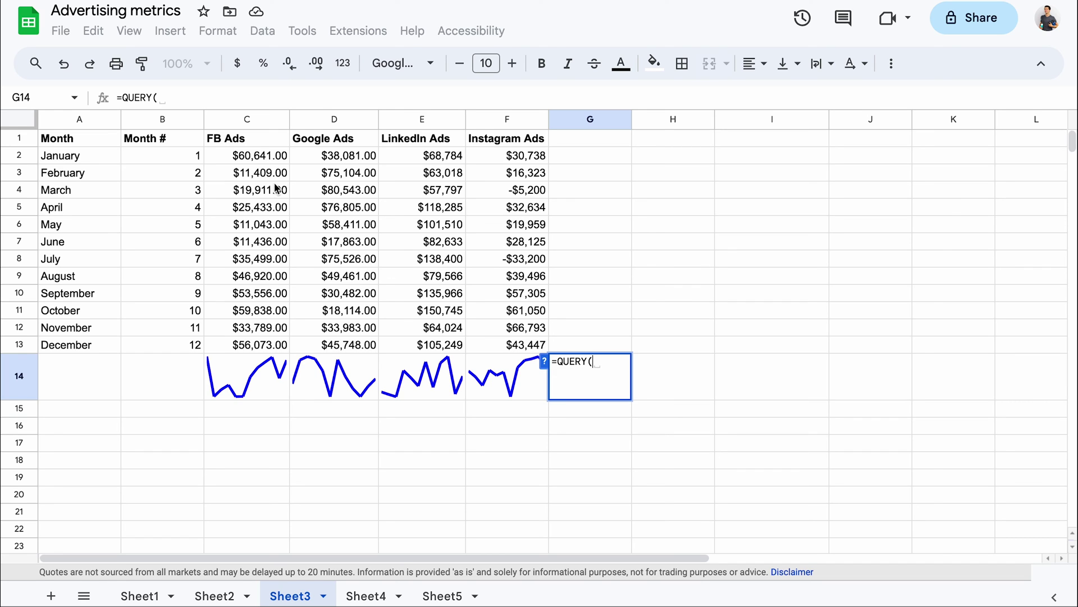
Step: Enter =QUERY(B2:F13, "SELECT B, C+D+E+F") in G14 for combined monthly spend
{"action": "left_click", "coordinate": [165, 153]}
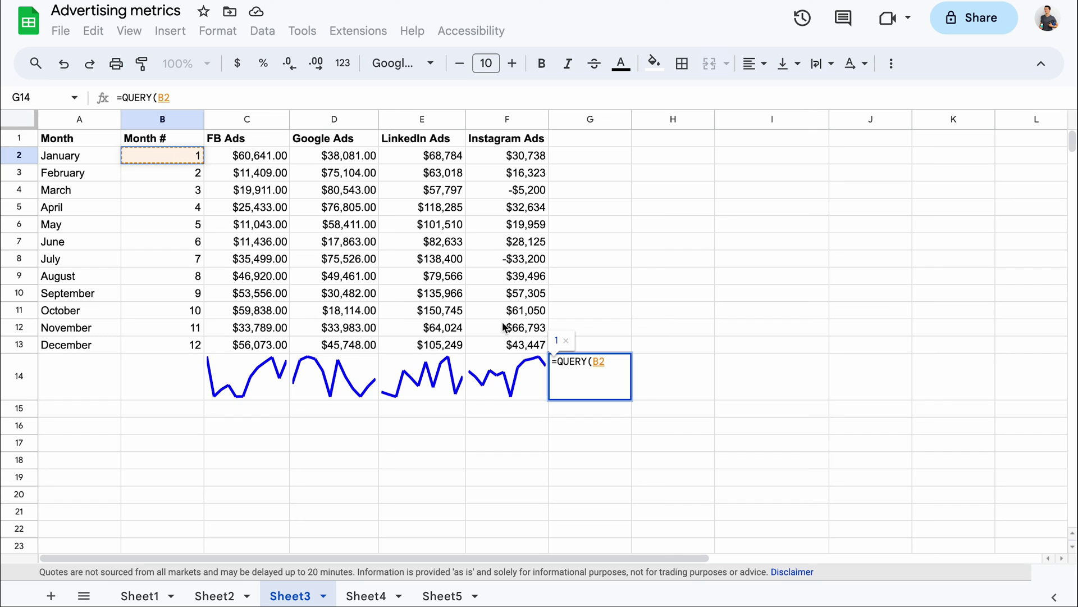
{"action": "left_click", "coordinate": [519, 345], "text": "shift"}
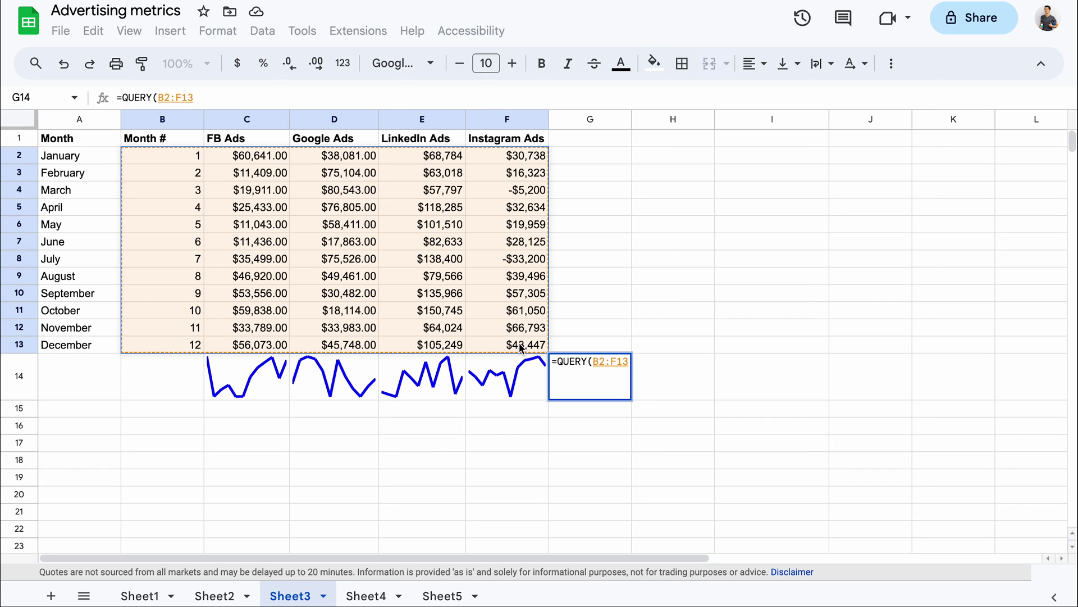
{"action": "type", "text": ", \"SELECT "}
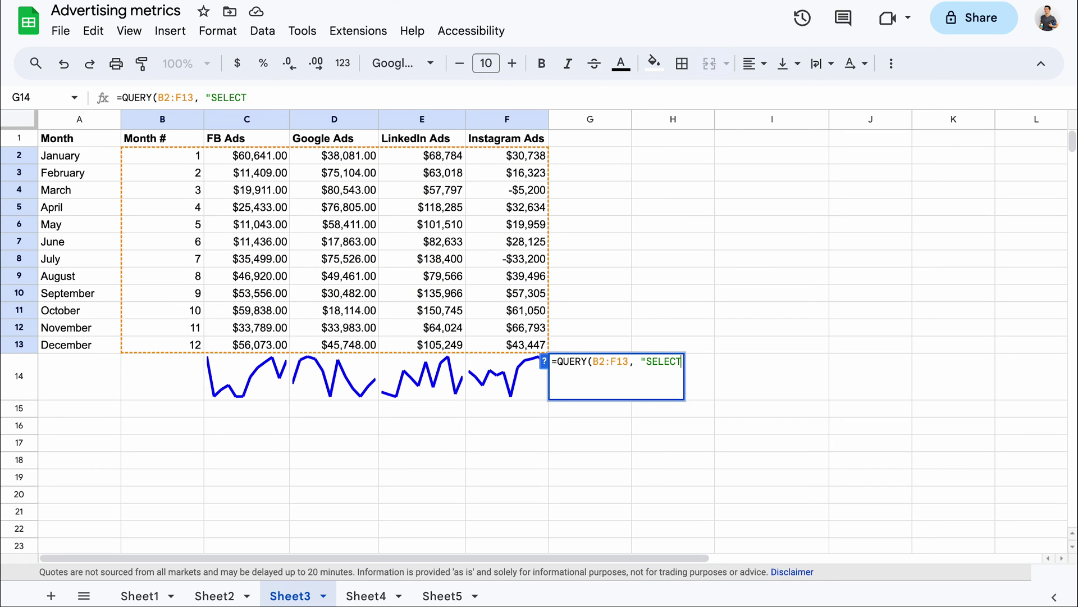
{"action": "type", "text": "B"}
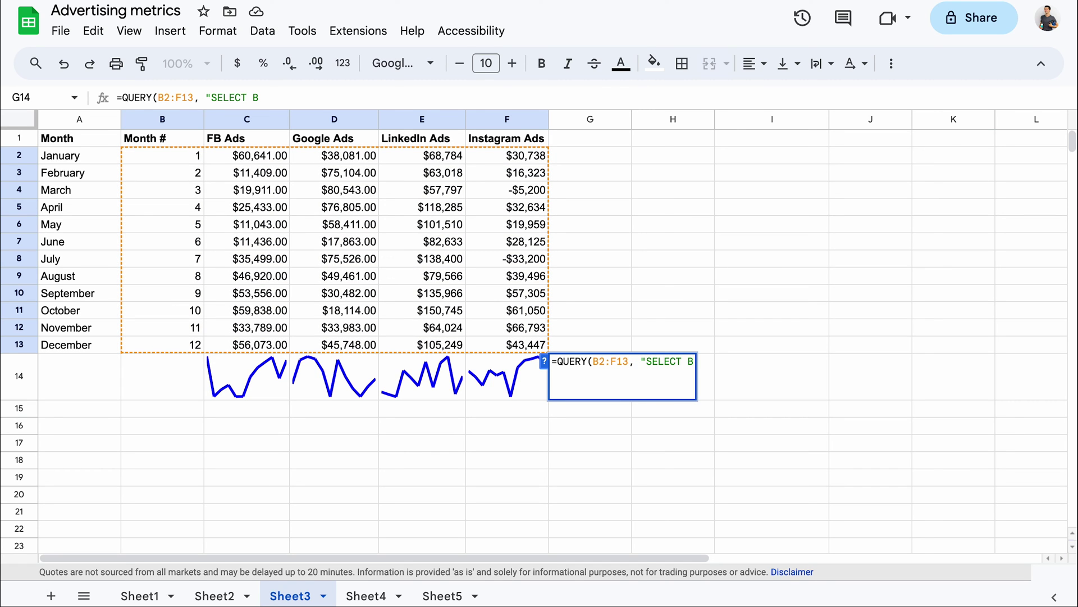
{"action": "type", "text": ", "}
{"action": "type", "text": "C+D+E+F"}
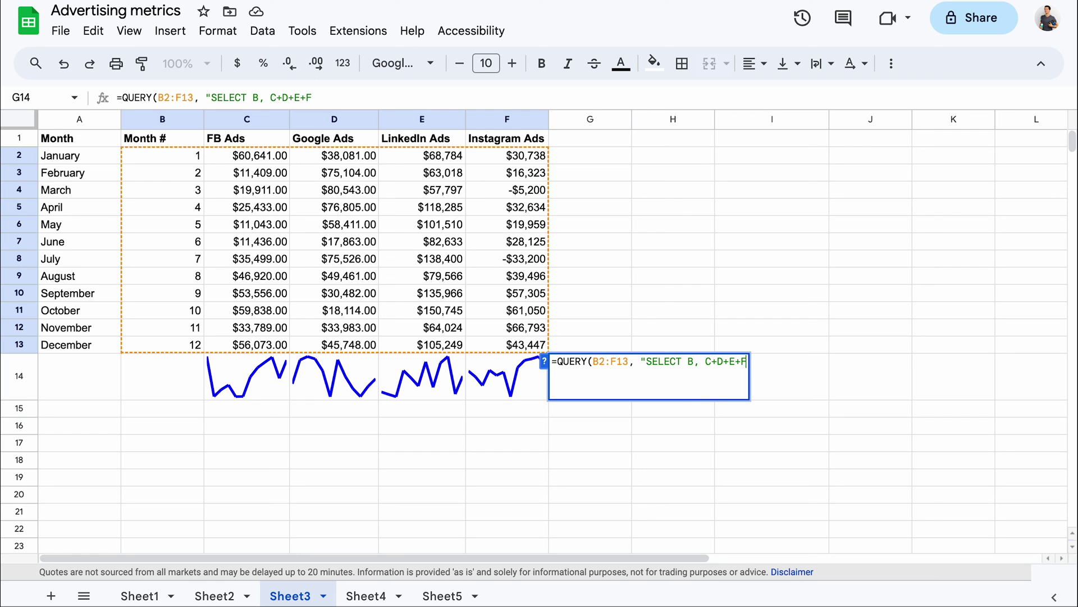
{"action": "type", "text": "\")"}
{"action": "key", "text": "Return"}
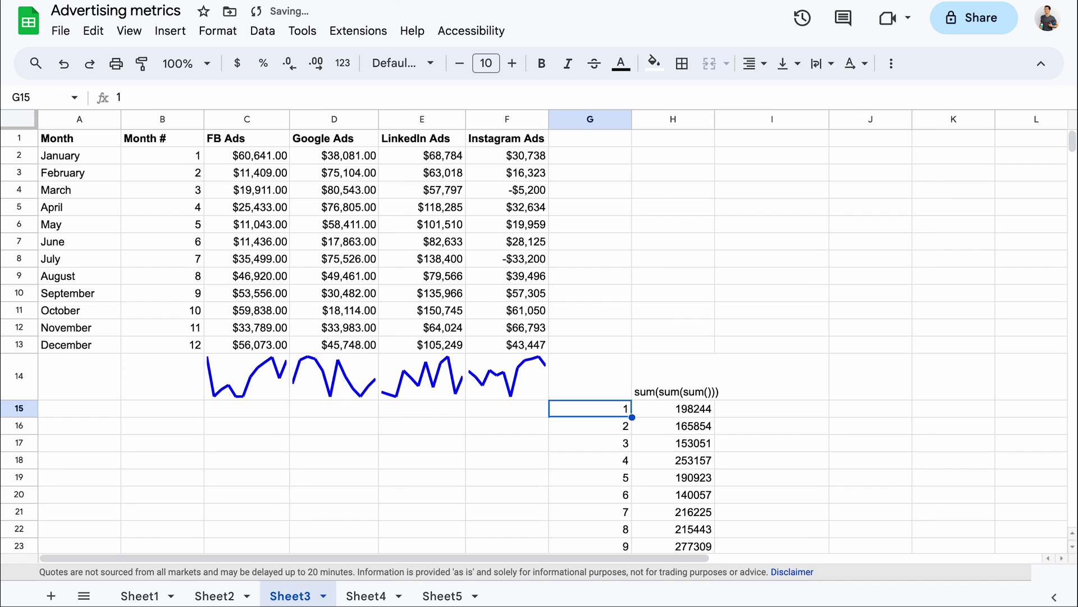
Step: Wrap G14's QUERY formula in SPARKLINE(...) to chart the combined monthly totals
{"action": "left_click", "coordinate": [595, 385]}
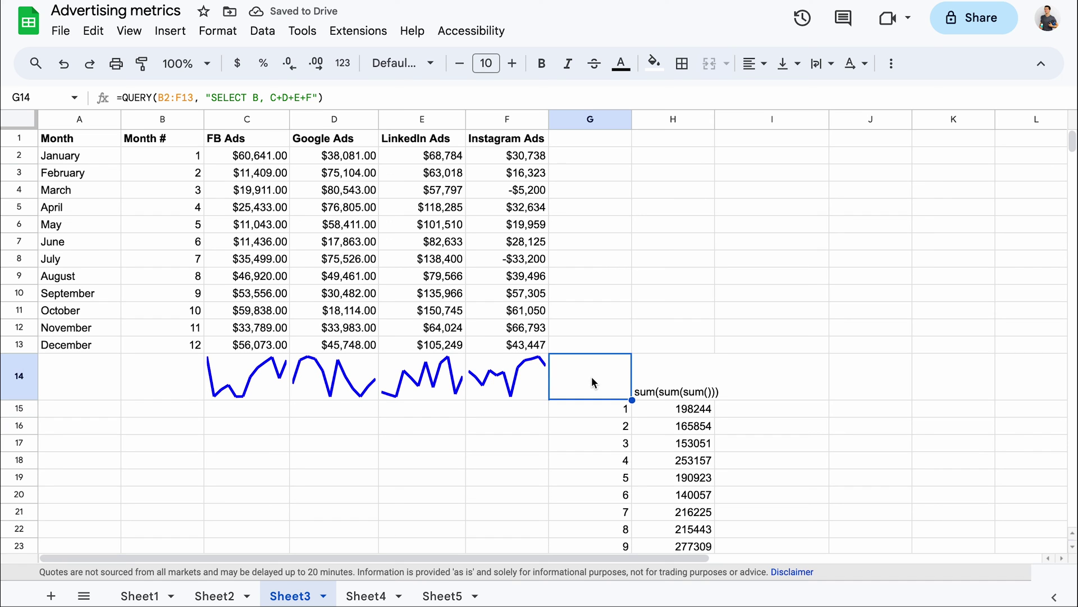
{"action": "left_click", "coordinate": [122, 98]}
{"action": "type", "text": "SPARKLINE"}
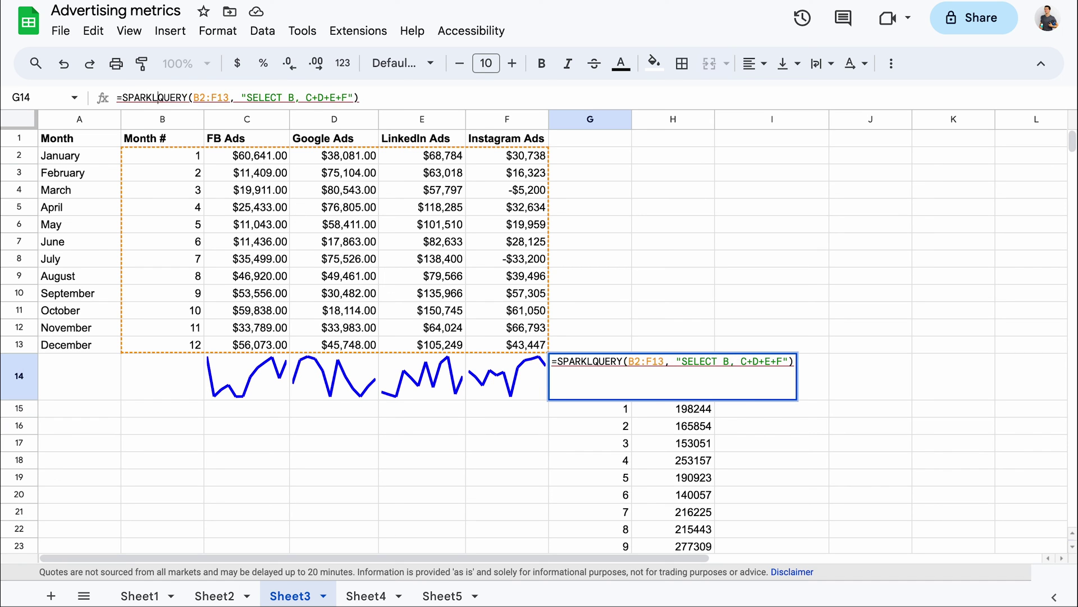
{"action": "type", "text": "("}
{"action": "type", "text": ")"}
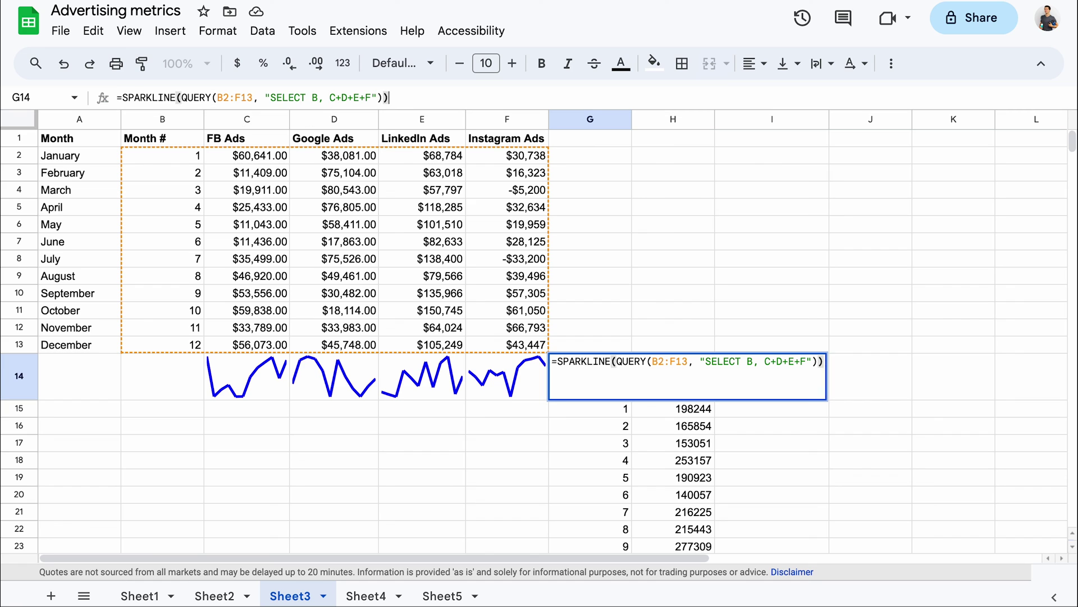
{"action": "key", "text": "Return"}
{"action": "left_click", "coordinate": [616, 393]}
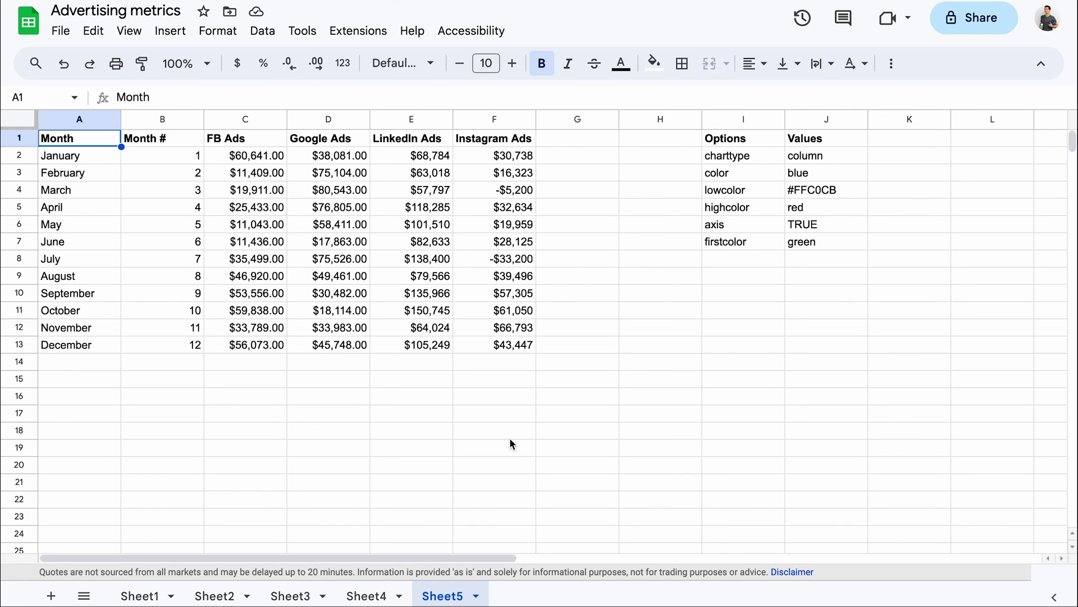
Step: Enter in F14 a SPARKLINE of Instagram Ads F2:F13 with options referenced from the I2:J7 table
{"action": "left_click", "coordinate": [498, 364]}
{"action": "type", "text": "=spark"}
{"action": "key", "text": "Tab"}
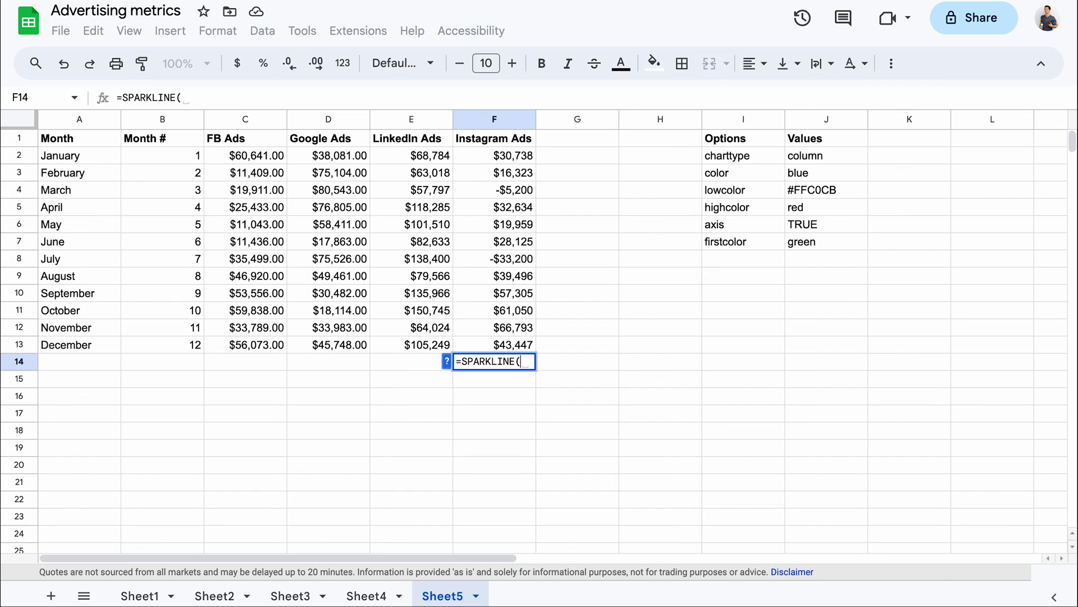
{"action": "left_click_drag", "start_coordinate": [494, 155], "coordinate": [494, 344]}
{"action": "type", "text": ", {I"}
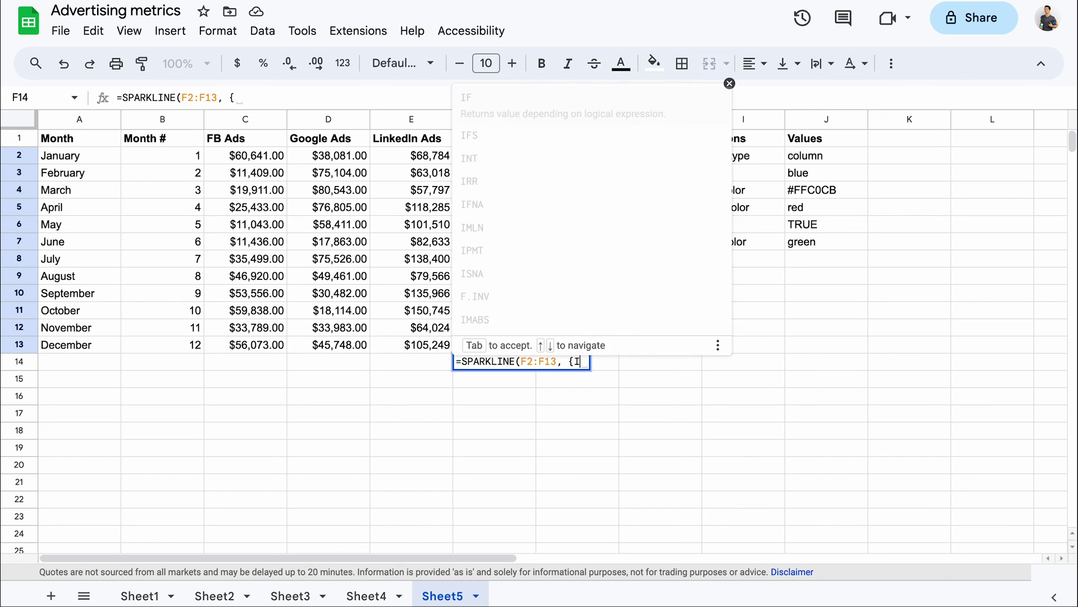
{"action": "left_click", "coordinate": [743, 155]}
{"action": "type", "text": ","}
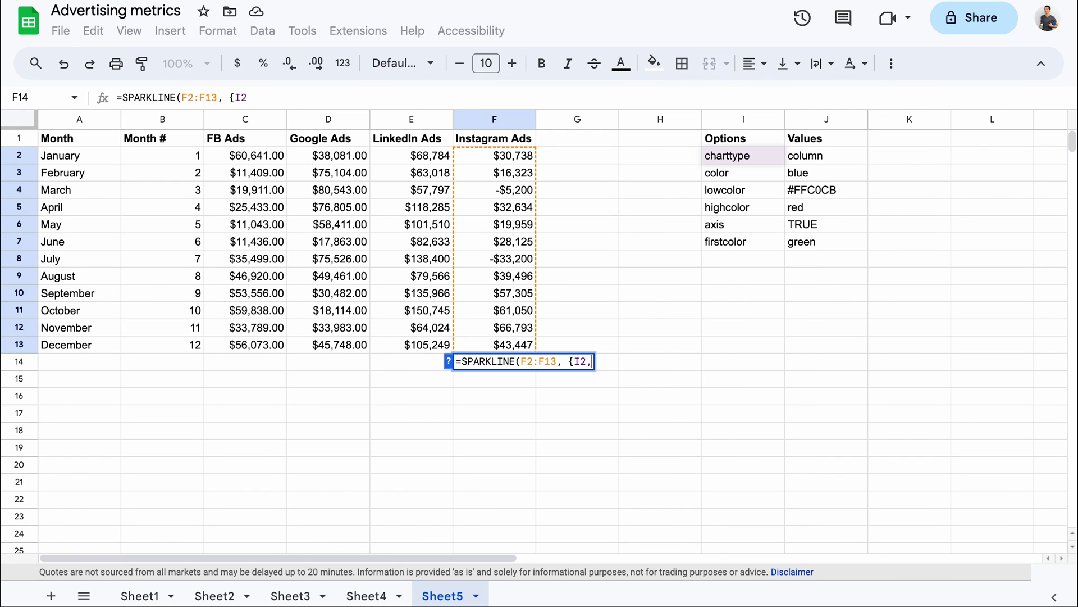
{"action": "left_click", "coordinate": [827, 155]}
{"action": "type", "text": "; "}
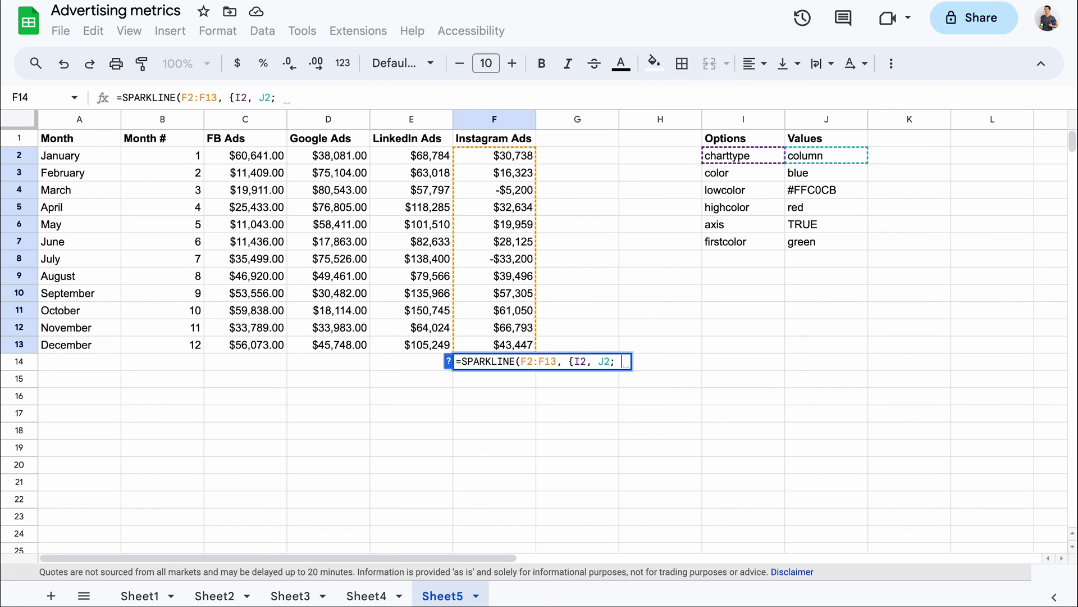
{"action": "type", "text": "I3,"}
{"action": "left_click", "coordinate": [826, 172]}
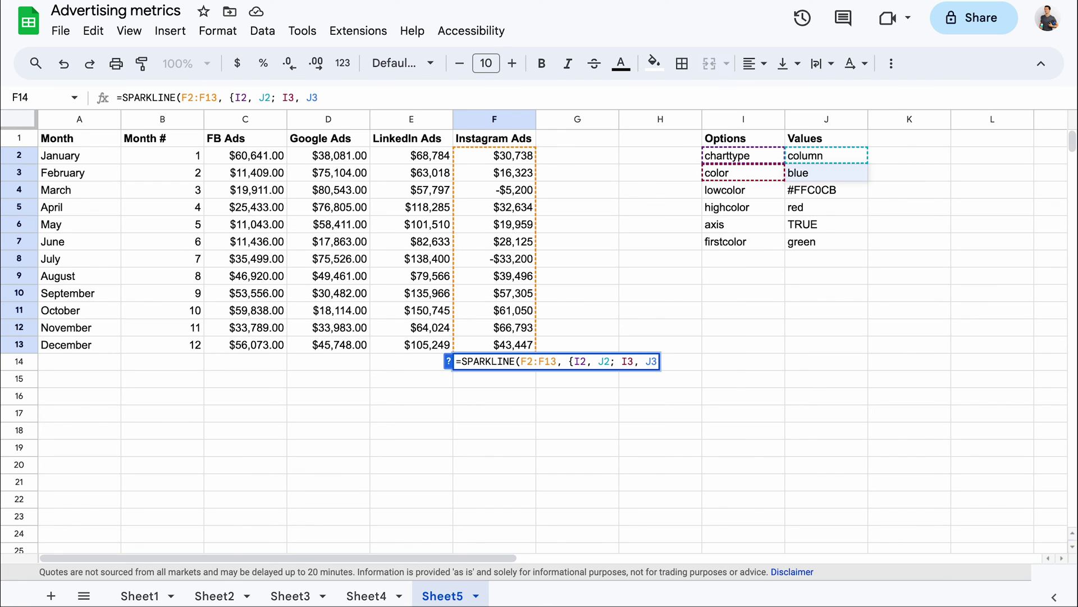
{"action": "type", "text": "; I"}
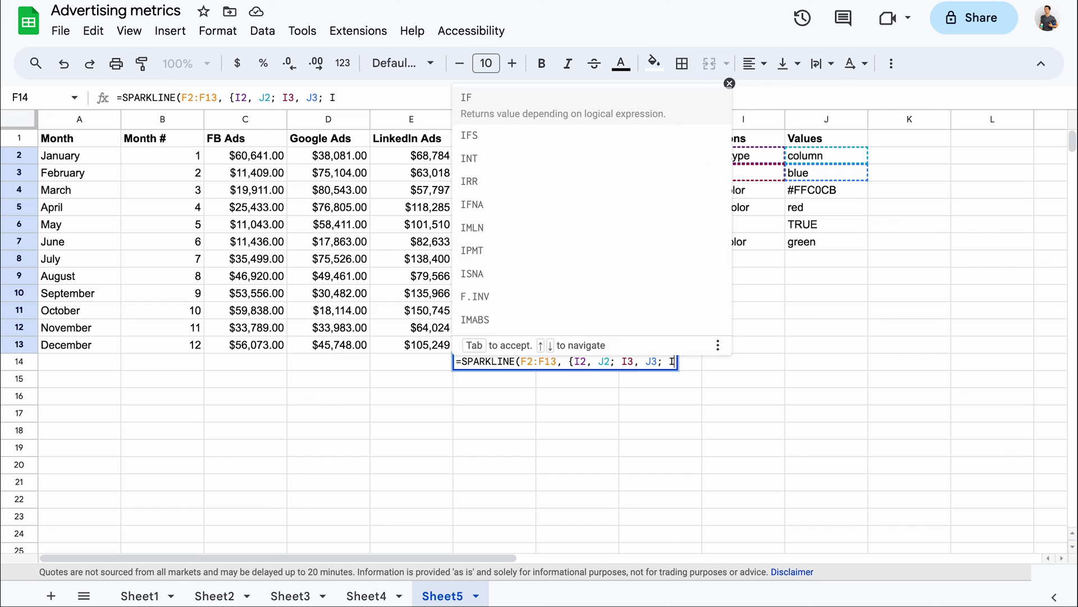
{"action": "type", "text": "4, J4; I"}
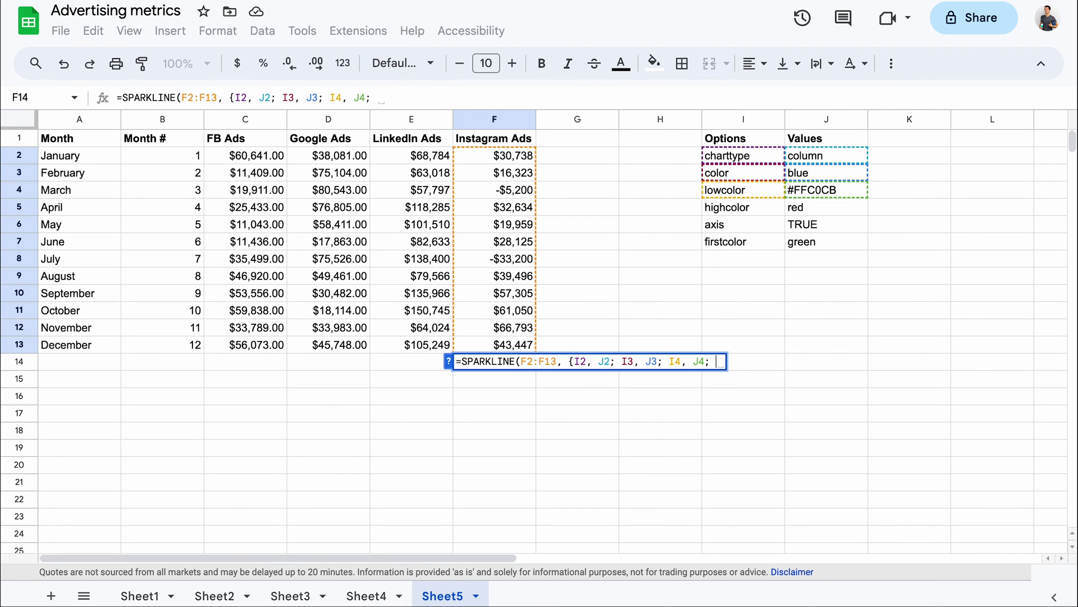
{"action": "type", "text": "5, J5; I6, J6; I7"}
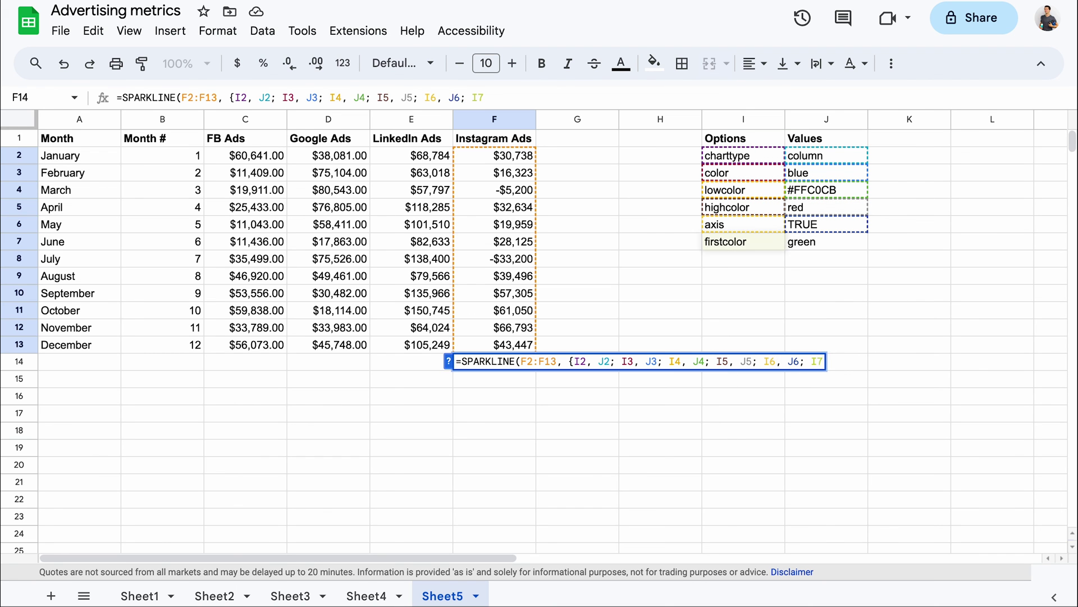
{"action": "type", "text": ", J7})"}
{"action": "key", "text": "Return"}
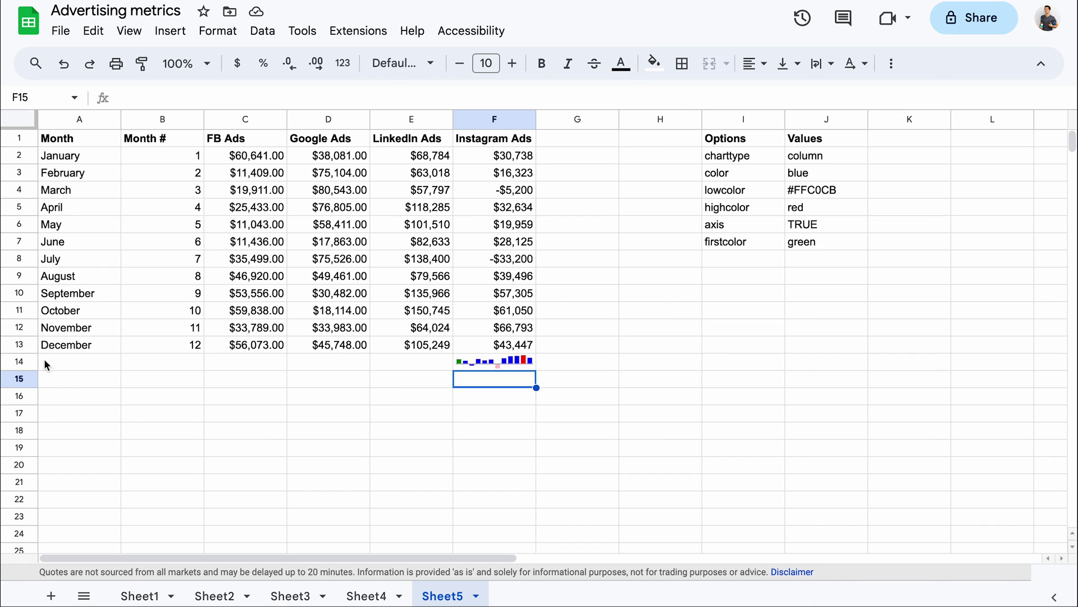
Step: Make row 14 much taller so the Instagram column sparkline is enlarged
{"action": "left_click_drag", "start_coordinate": [21, 371], "coordinate": [21, 425]}
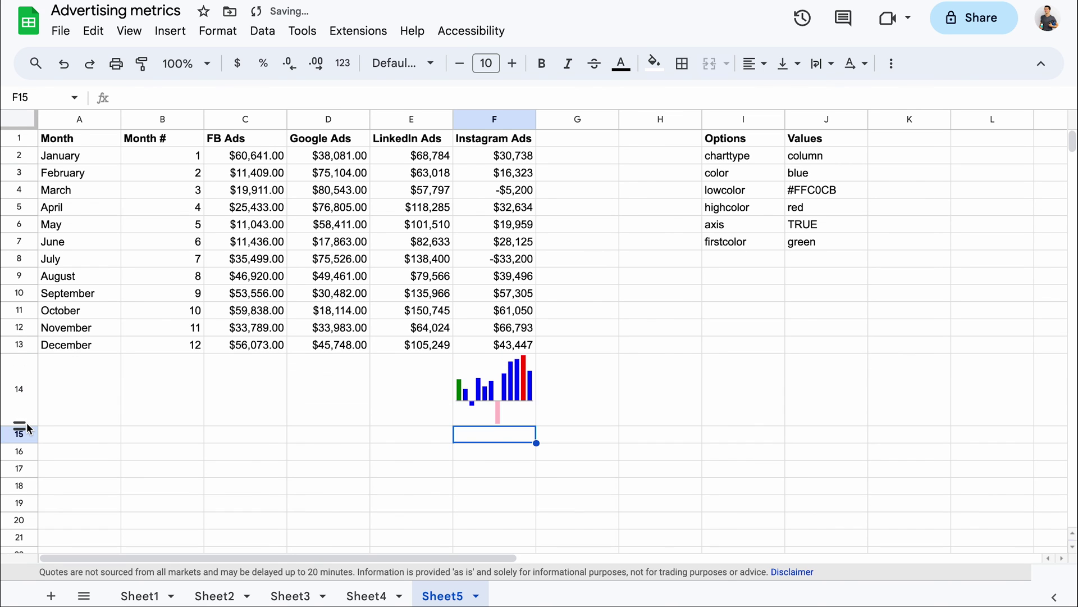
{"action": "left_click", "coordinate": [510, 409]}
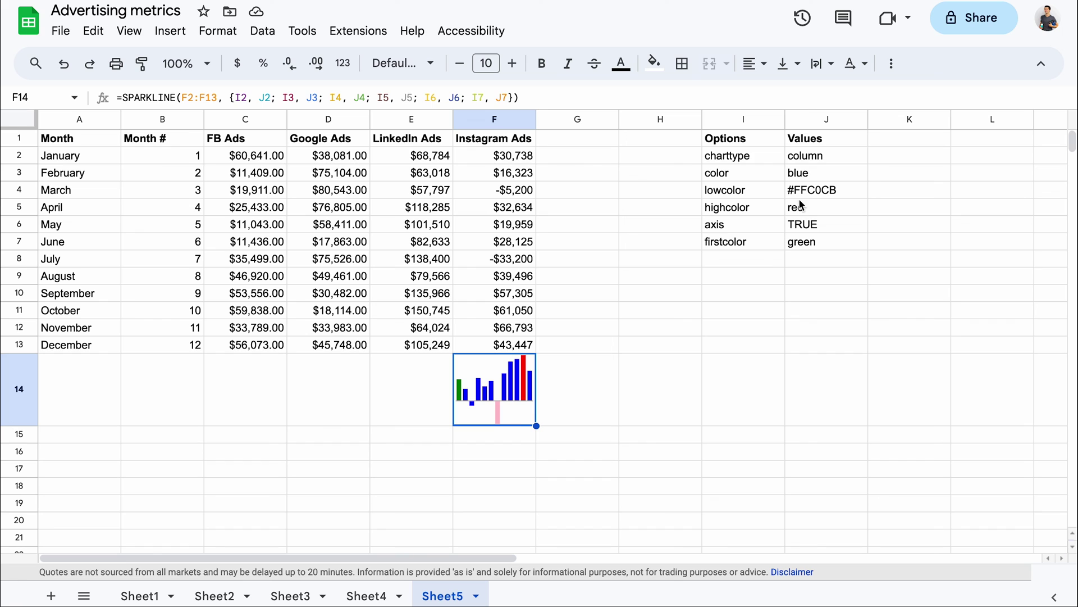
Step: Change J3 to green and J2 to line, recolouring the Instagram sparkline as a green line chart
{"action": "left_click", "coordinate": [812, 171]}
{"action": "type", "text": "green"}
{"action": "key", "text": "Return"}
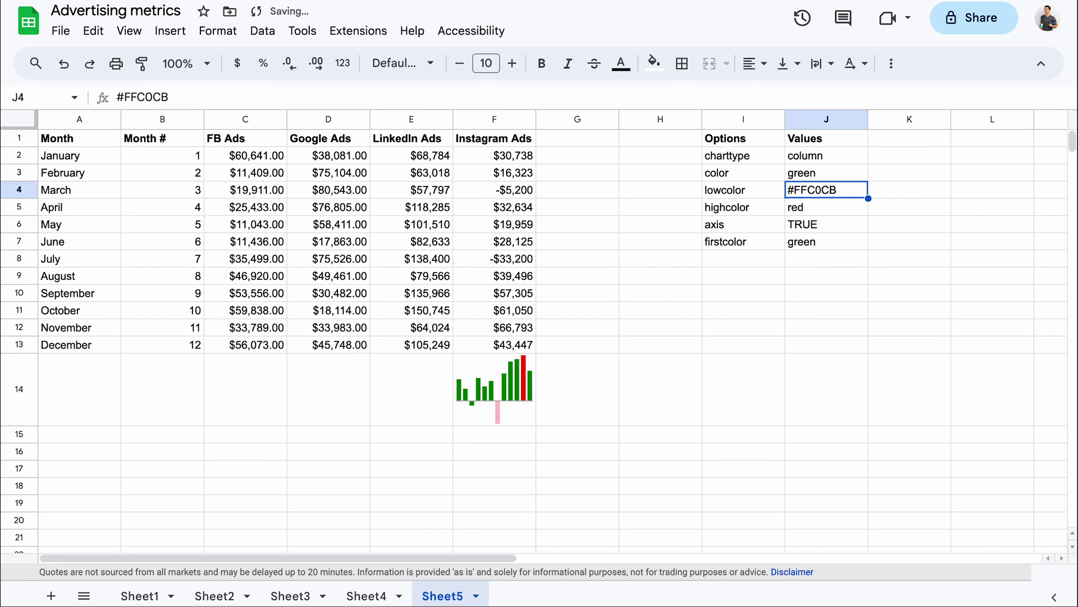
{"action": "left_click", "coordinate": [807, 158]}
{"action": "type", "text": "line"}
{"action": "key", "text": "Return"}
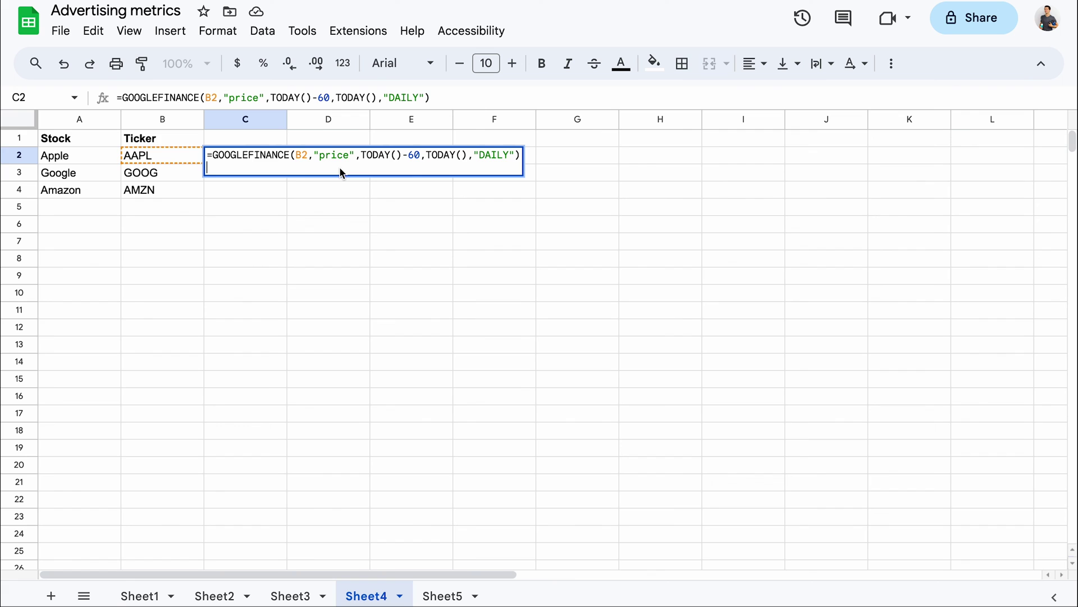
Step: Commit the 60-day AAPL GOOGLEFINANCE price lookup in C2 and wrap it in SPARKLINE
{"action": "key", "text": "Return"}
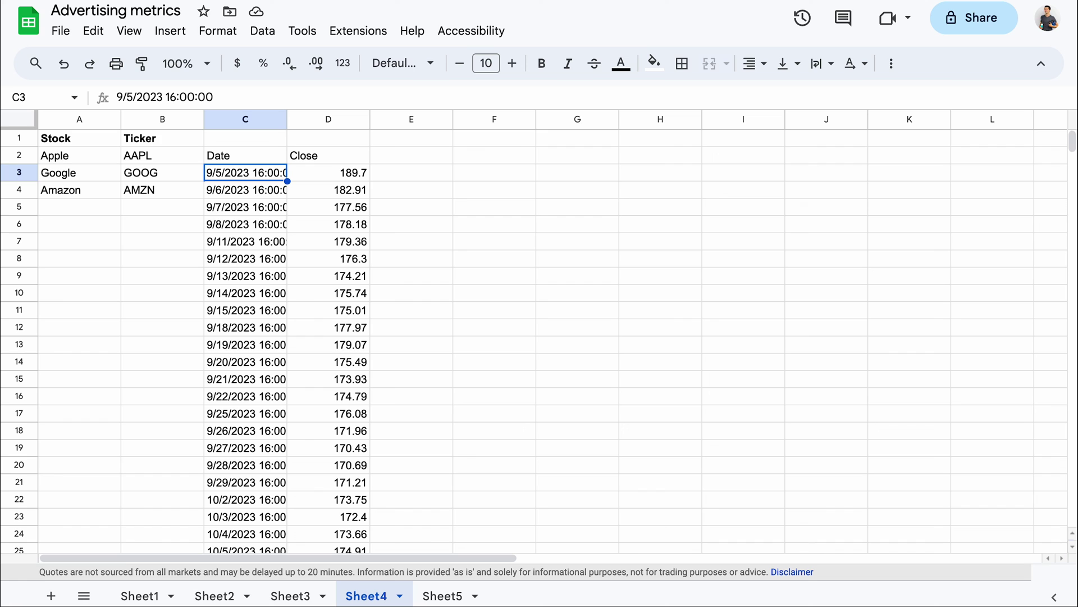
{"action": "left_click", "coordinate": [263, 154]}
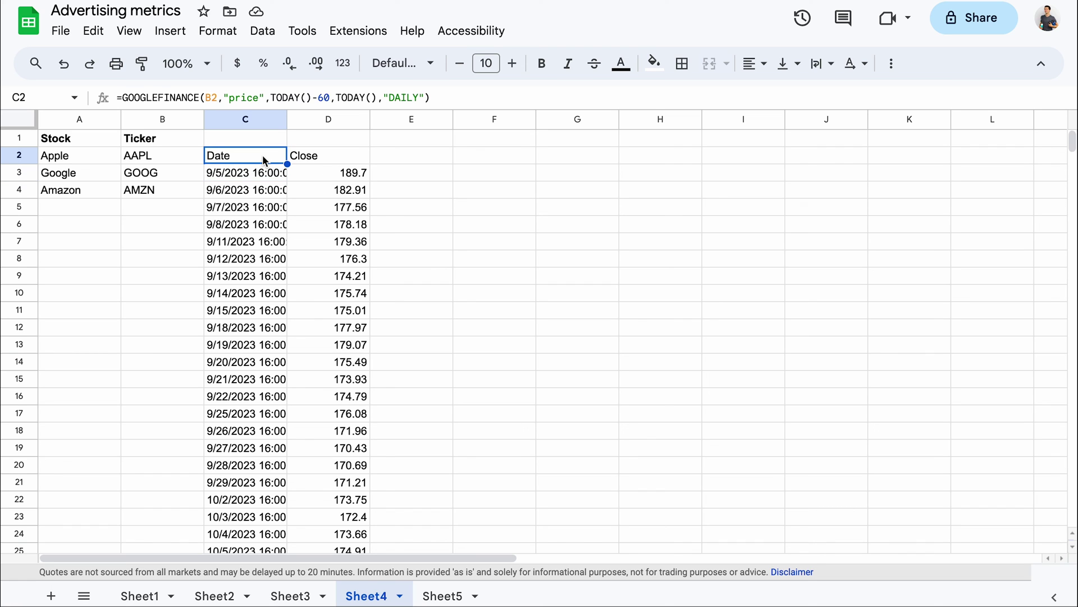
{"action": "left_click", "coordinate": [124, 98]}
{"action": "type", "text": "SPARKLINE("}
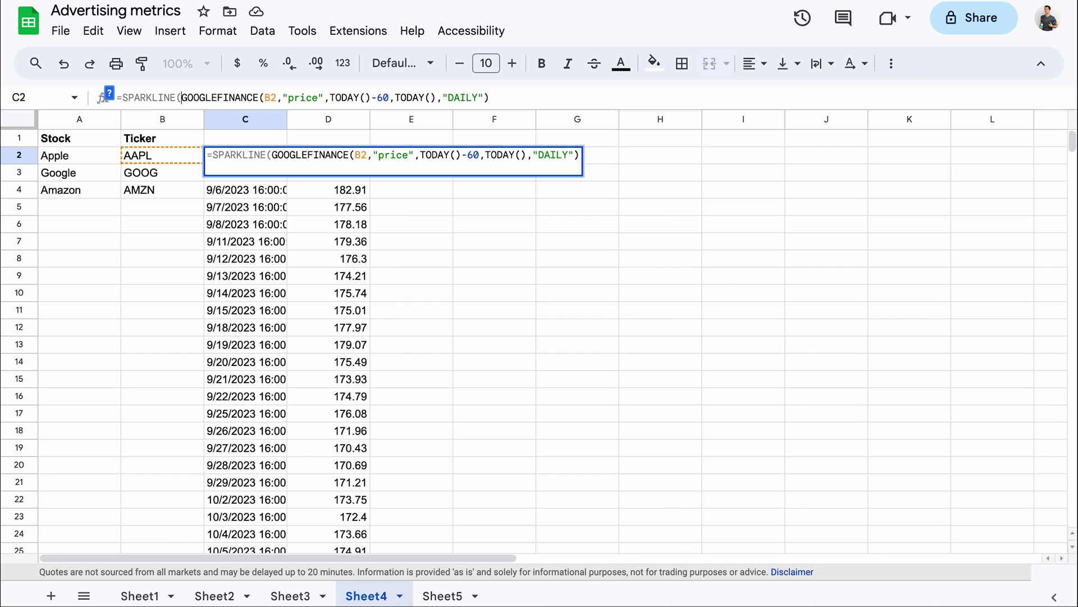
{"action": "left_click", "coordinate": [515, 96]}
{"action": "type", "text": ")"}
{"action": "key", "text": "Return"}
Step: Fill the price sparkline down C2:C4 for Google and Amazon
{"action": "left_click", "coordinate": [283, 158]}
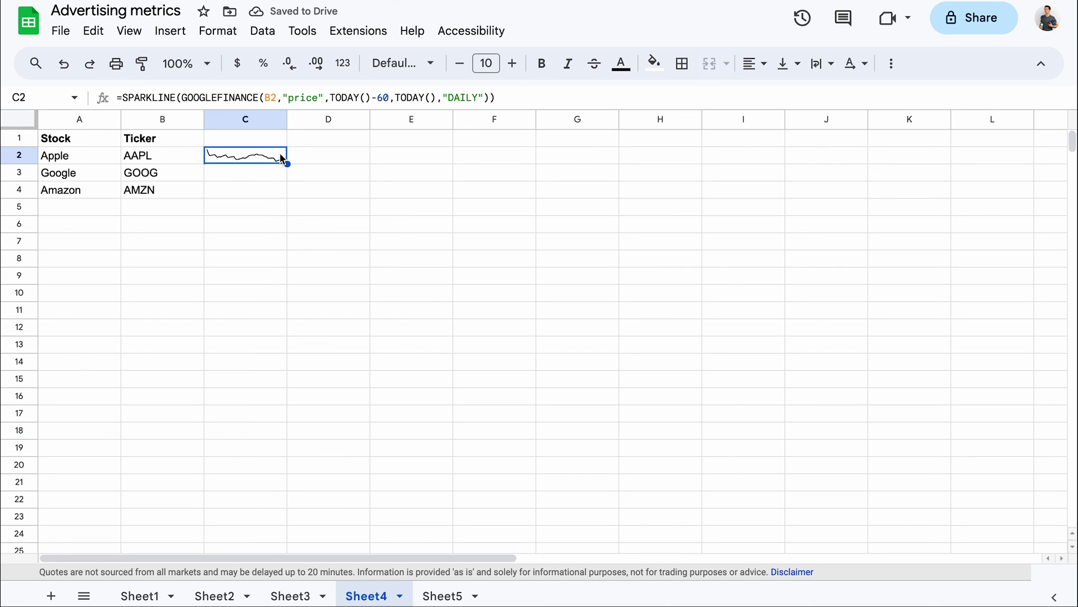
{"action": "left_click_drag", "start_coordinate": [282, 159], "coordinate": [285, 191]}
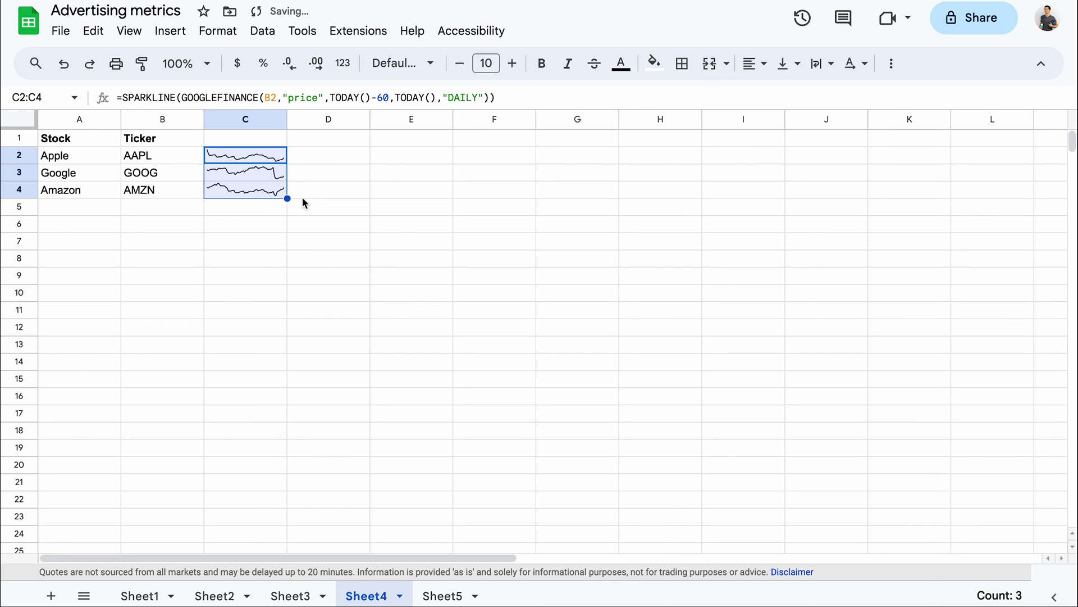